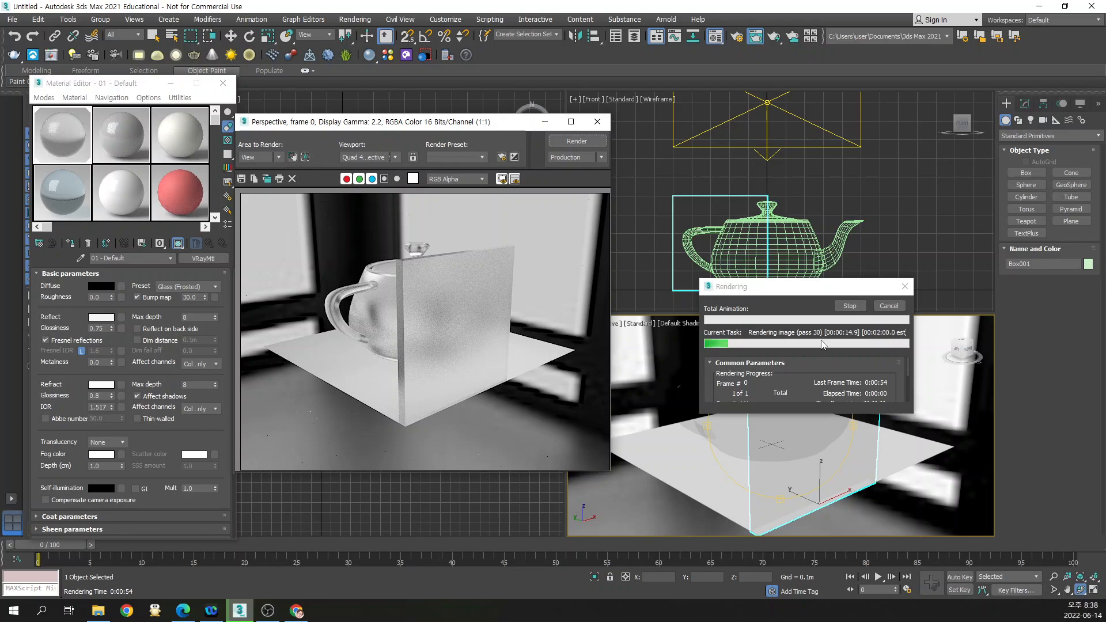
Stop the running render, set the glass material's refraction glossiness to 0.95, and test-render the perspective view briefly
{"action": "left_click", "coordinate": [866, 305]}
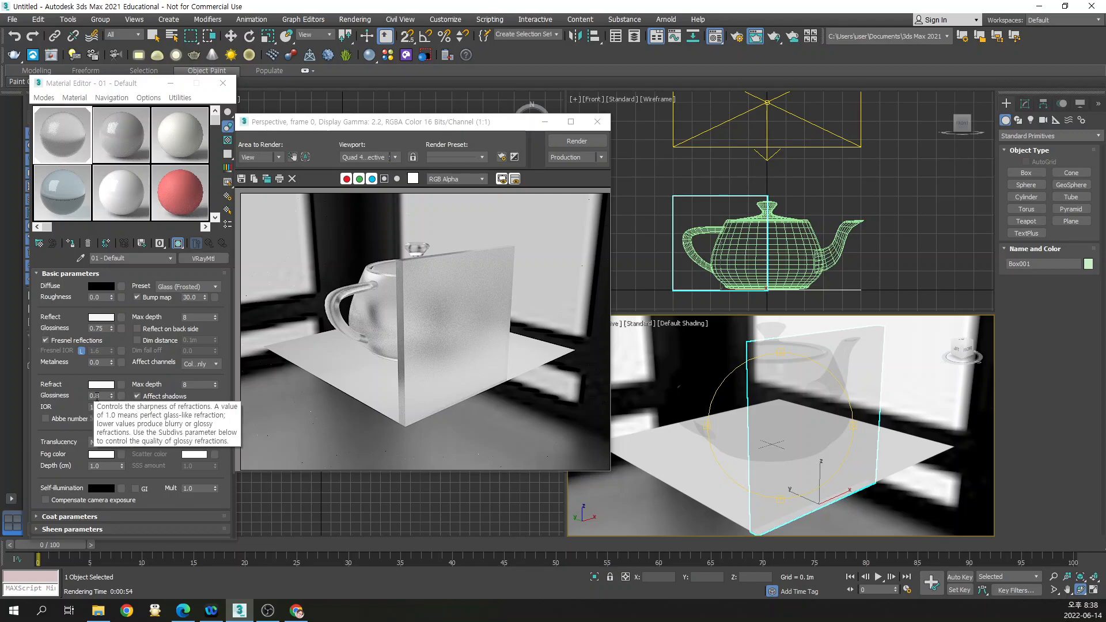
{"action": "left_click", "coordinate": [99, 396]}
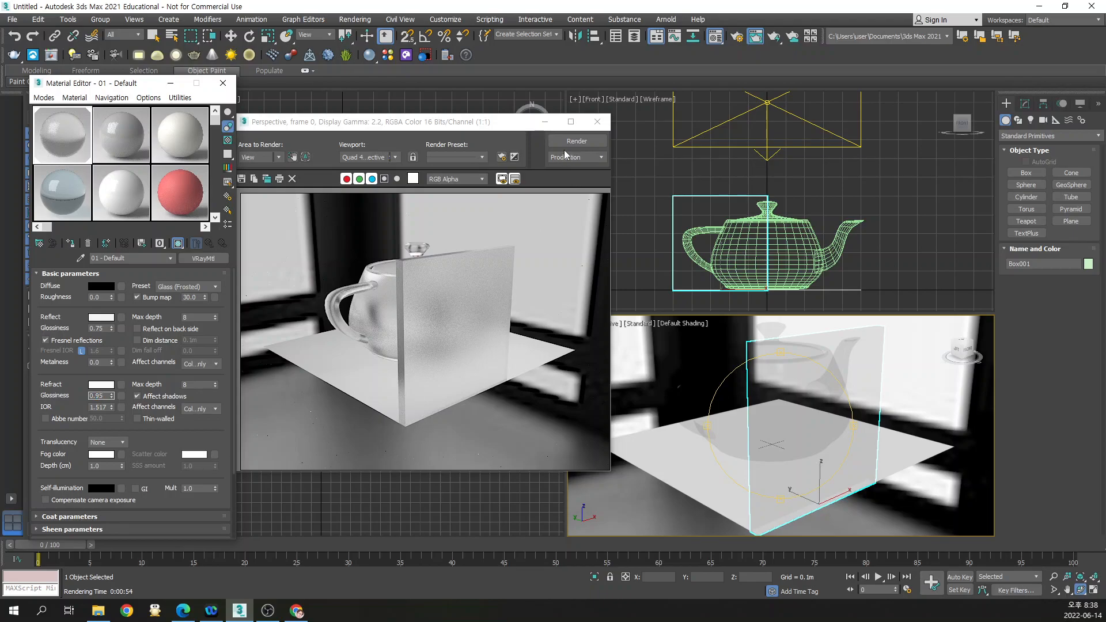
{"action": "left_click", "coordinate": [579, 141]}
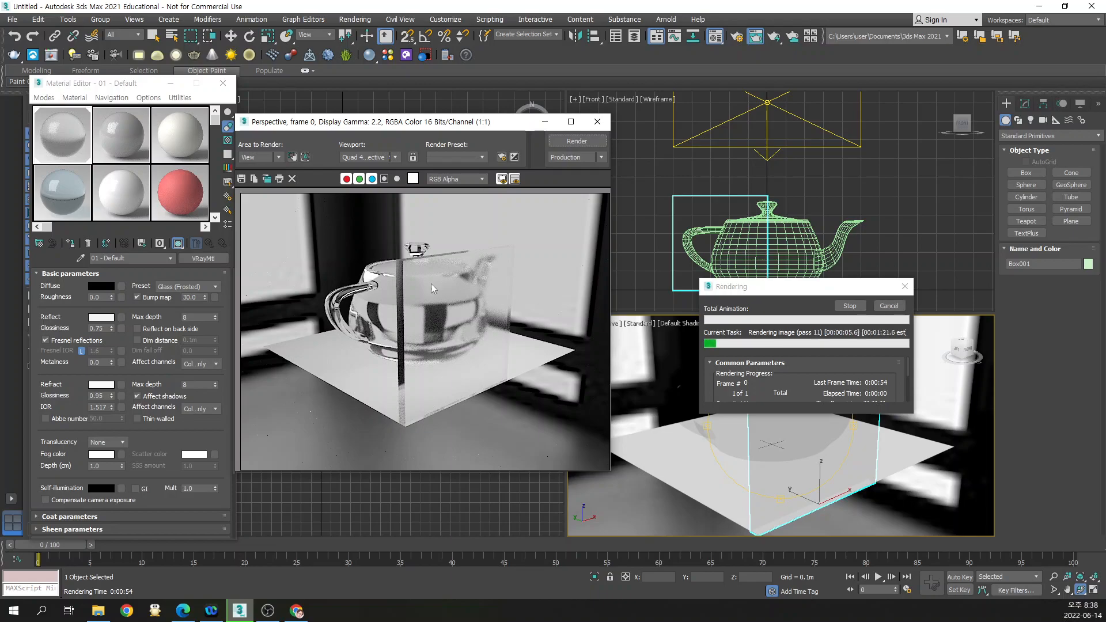
{"action": "left_click", "coordinate": [888, 307]}
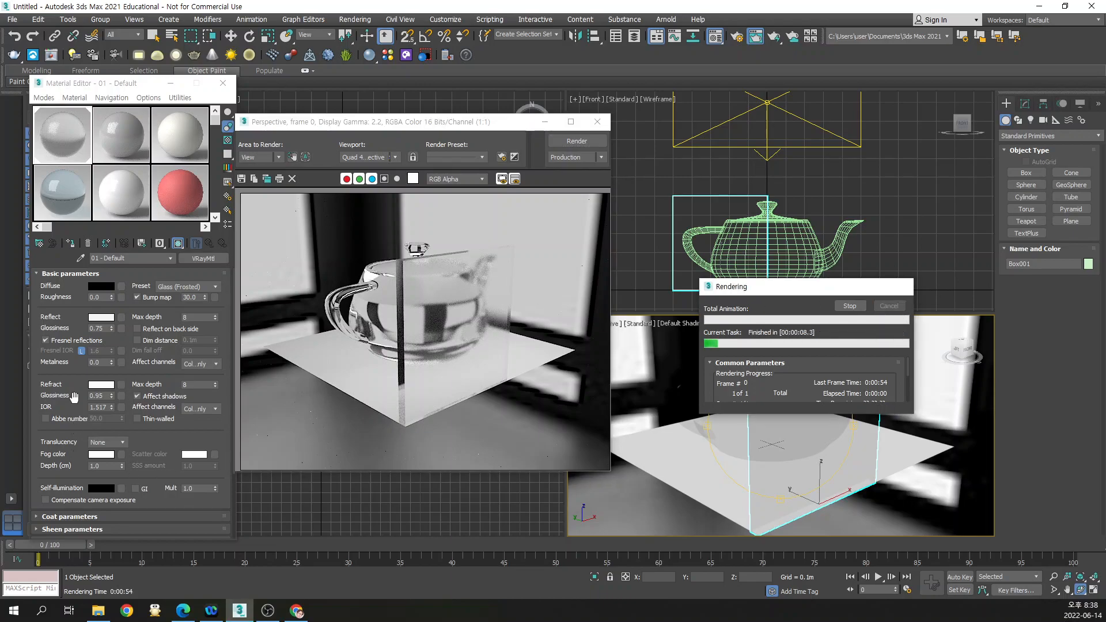
Set the refraction glossiness to 0.9 and run a short test render, cancelling it once the blur can be judged
{"action": "left_click_drag", "start_coordinate": [99, 397], "coordinate": [103, 397]}
{"action": "key", "text": "BackSpace"}
{"action": "left_click", "coordinate": [580, 144]}
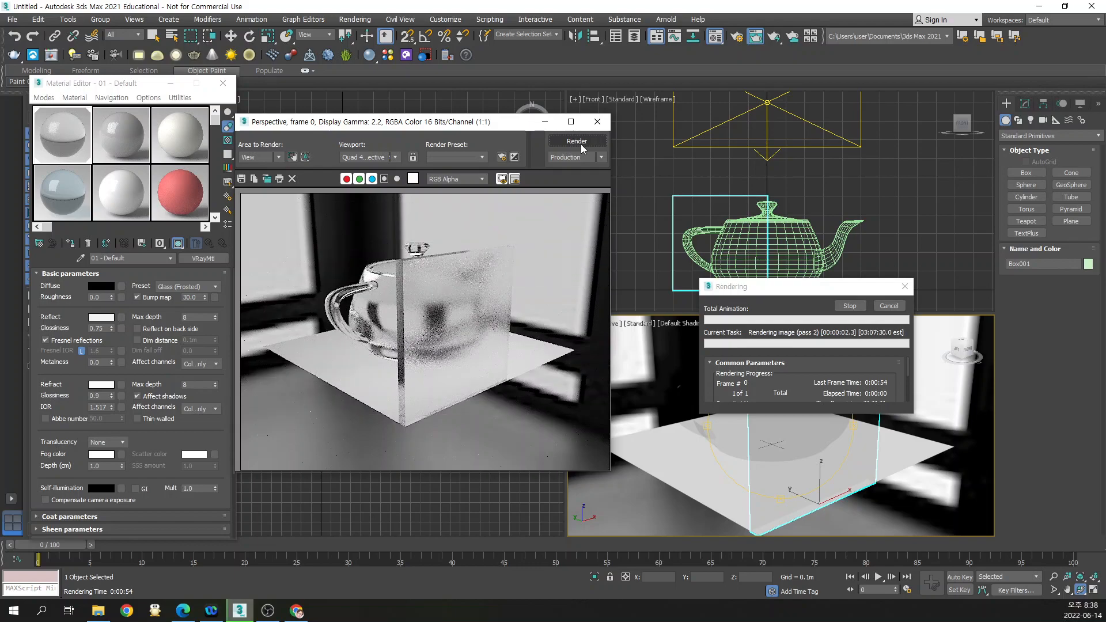
{"action": "left_click", "coordinate": [889, 306]}
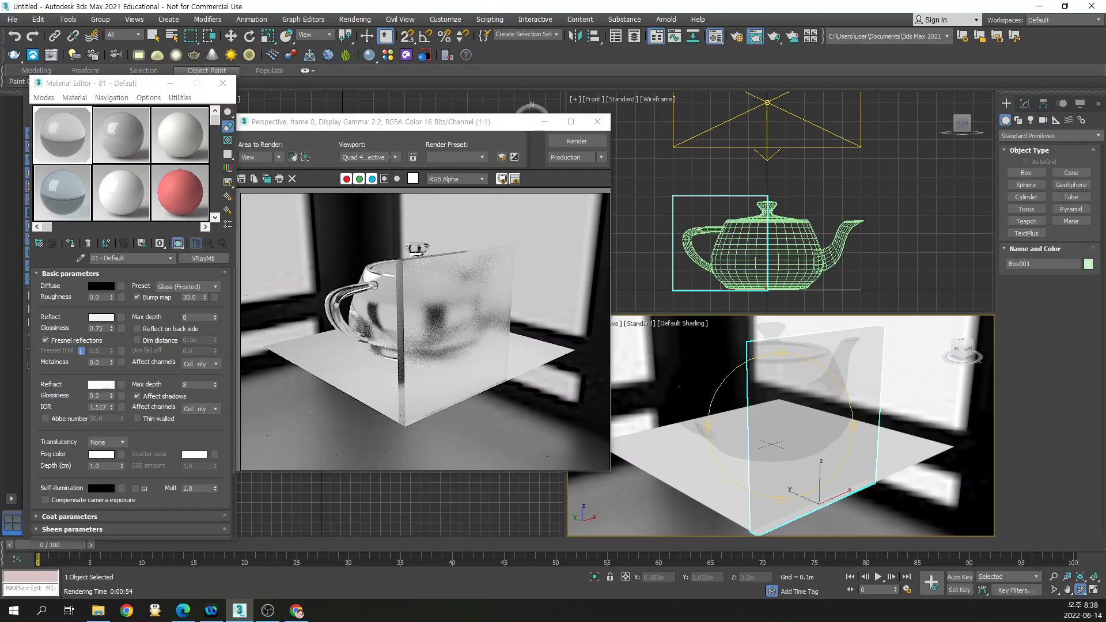
Change the refraction color to a light bluish grey and run a short test render of the frosted glass
{"action": "left_click", "coordinate": [101, 384]}
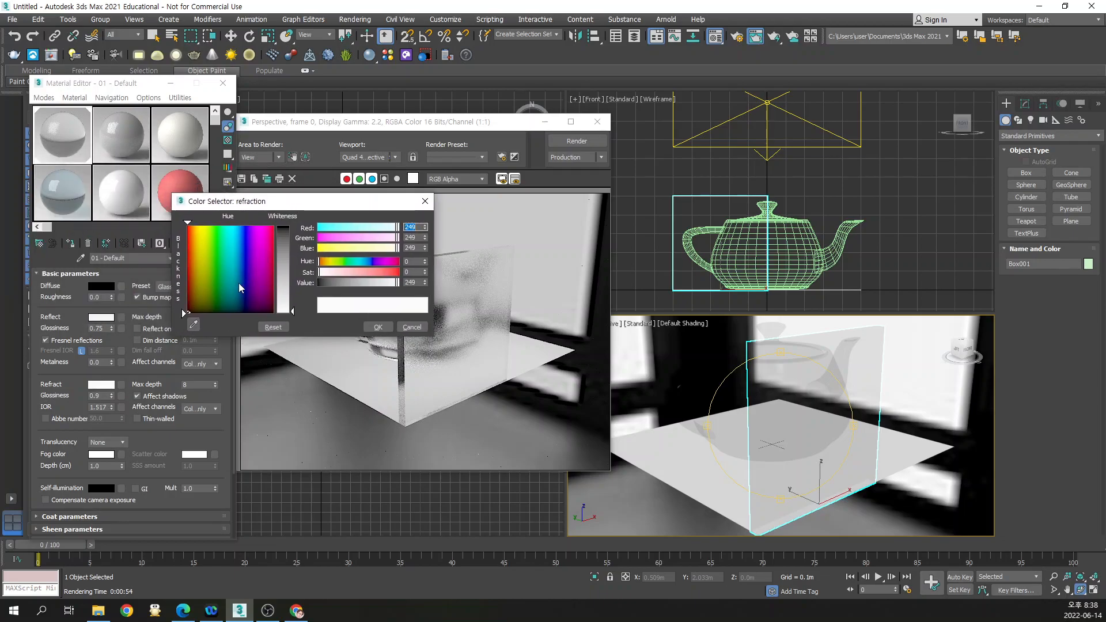
{"action": "left_click", "coordinate": [244, 299]}
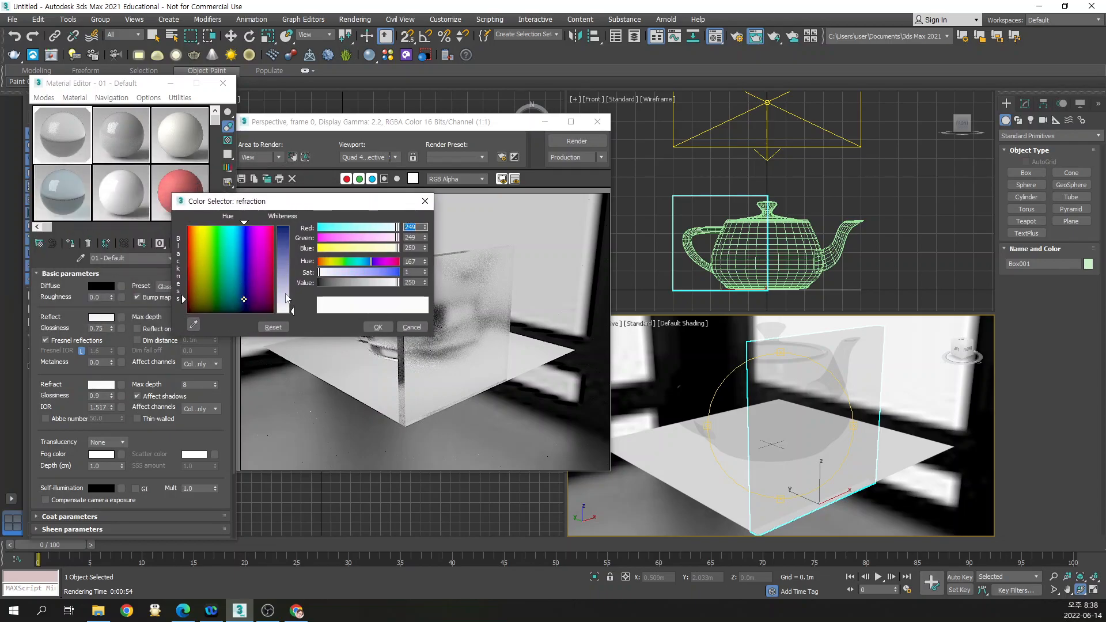
{"action": "left_click_drag", "start_coordinate": [286, 297], "coordinate": [289, 291]}
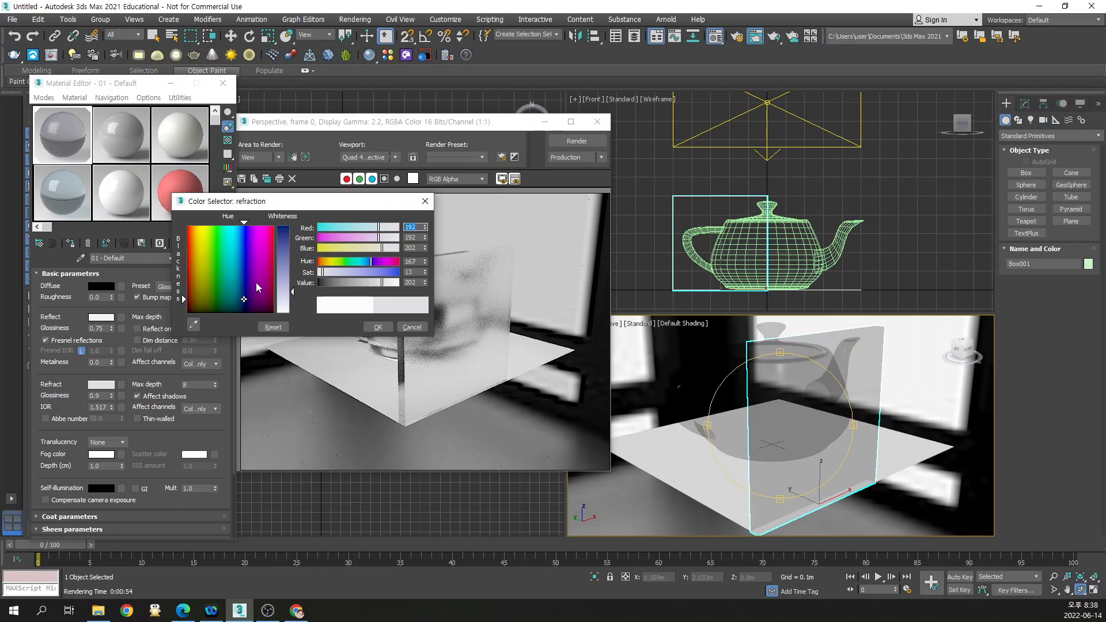
{"action": "left_click", "coordinate": [378, 327]}
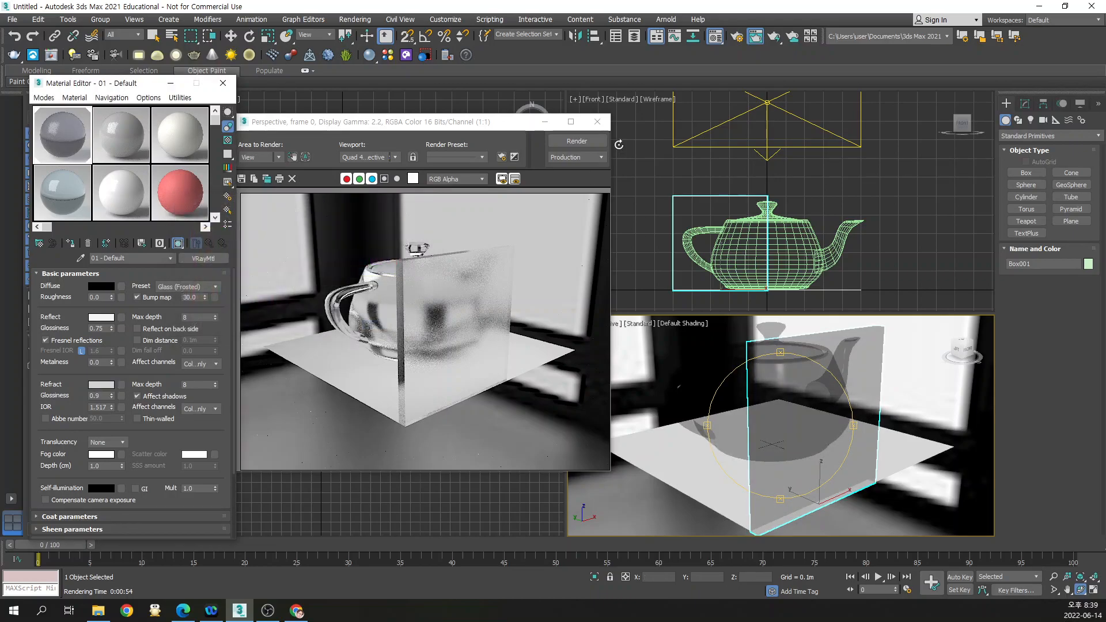
{"action": "left_click", "coordinate": [577, 141]}
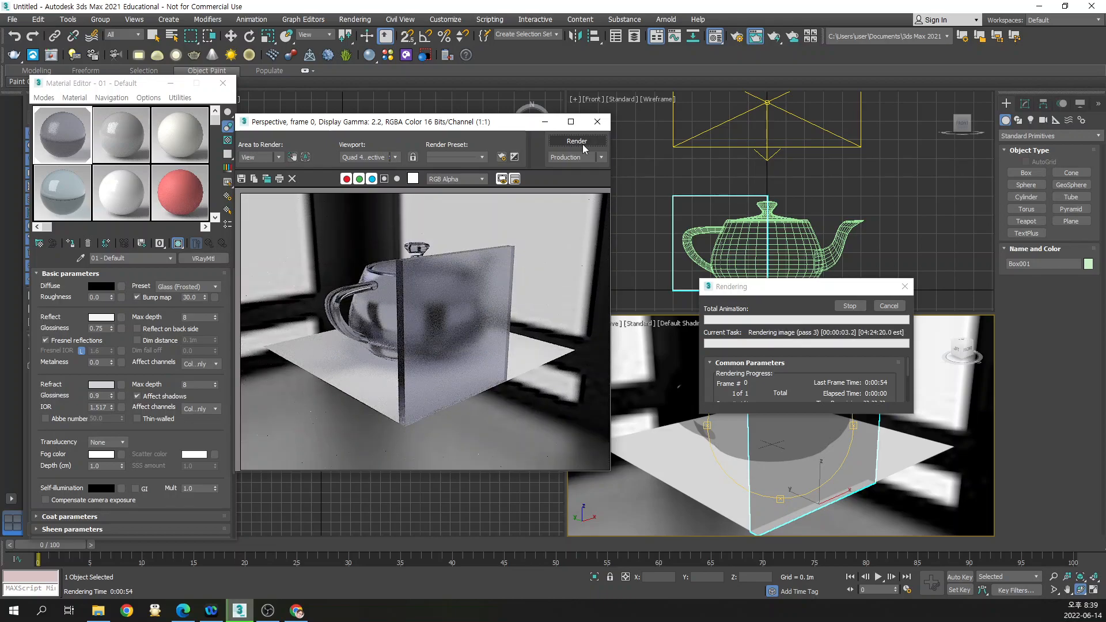
{"action": "left_click", "coordinate": [888, 306]}
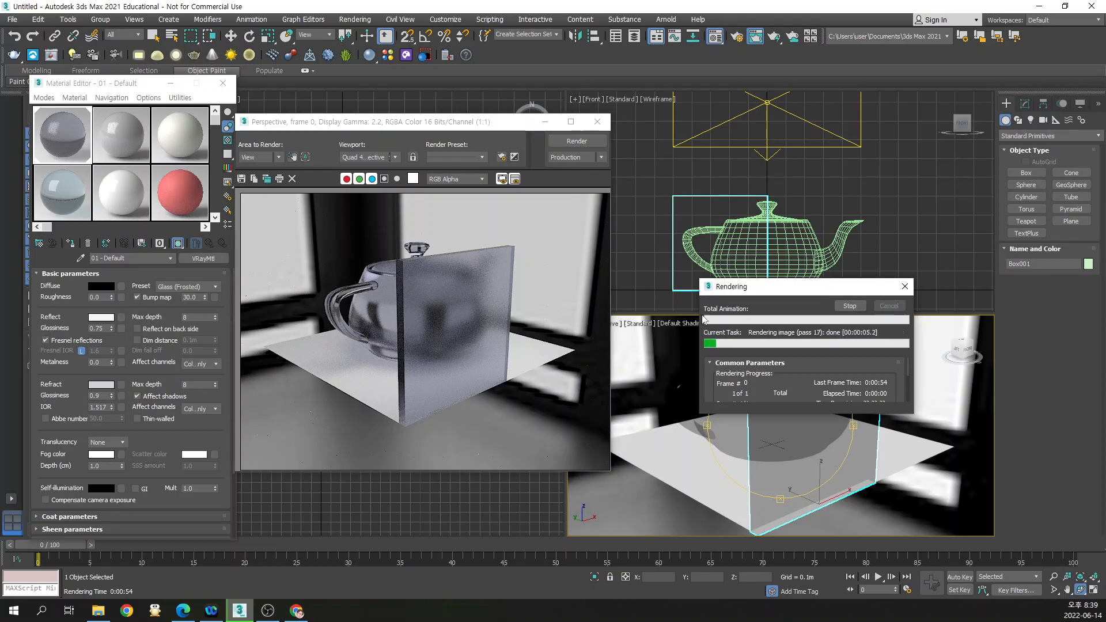
Set the refraction glossiness to 1.0, test-render the grey-tinted glass, and close the rendered image
{"action": "left_click", "coordinate": [94, 395]}
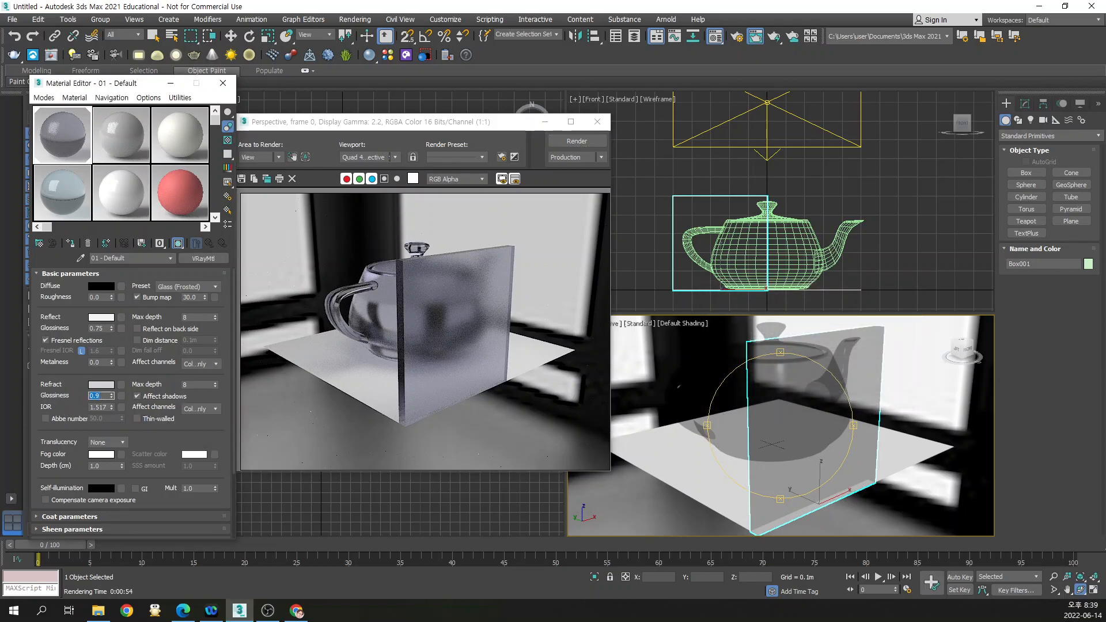
{"action": "left_click", "coordinate": [576, 141]}
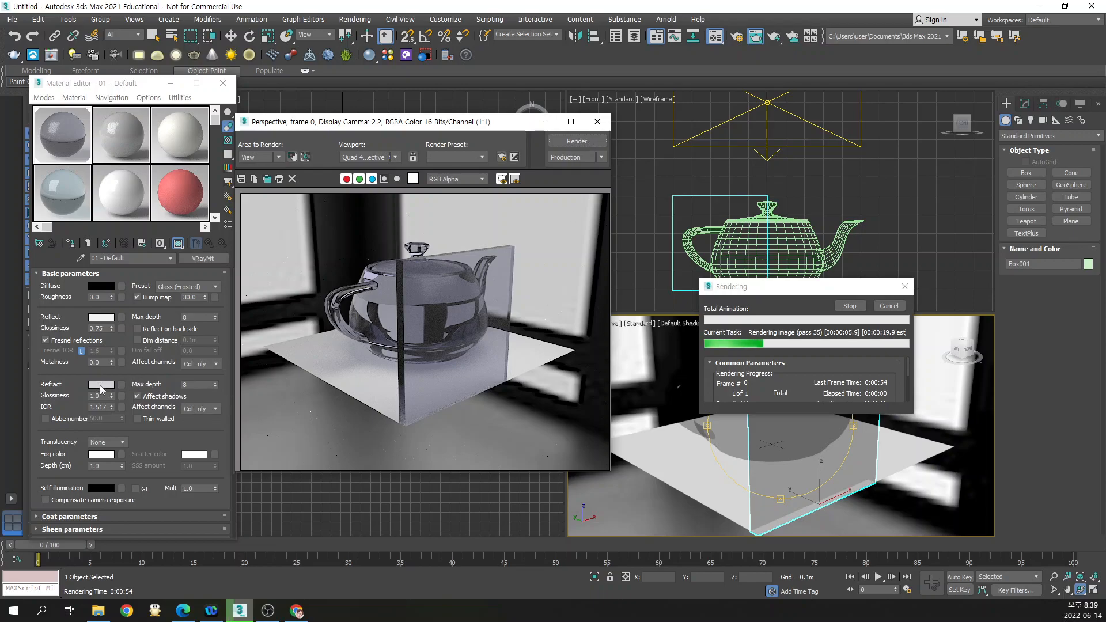
{"action": "left_click", "coordinate": [890, 307]}
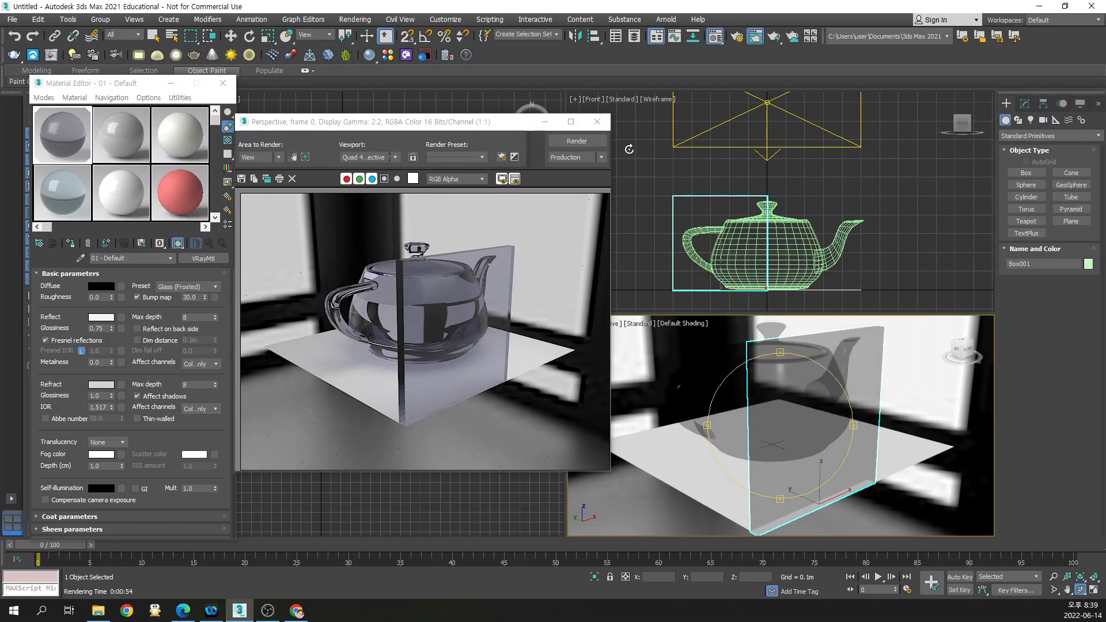
{"action": "left_click", "coordinate": [604, 123]}
Apply the Glass (Tinted) preset to the 01 - Default material and run a short test render
{"action": "left_click", "coordinate": [203, 287]}
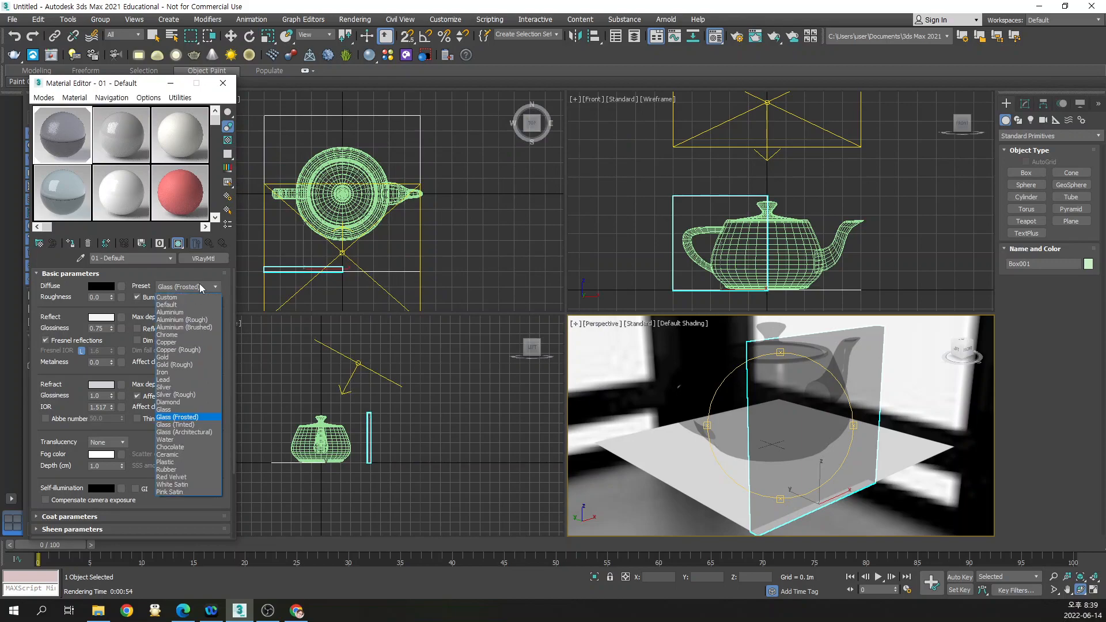
{"action": "left_click", "coordinate": [194, 422]}
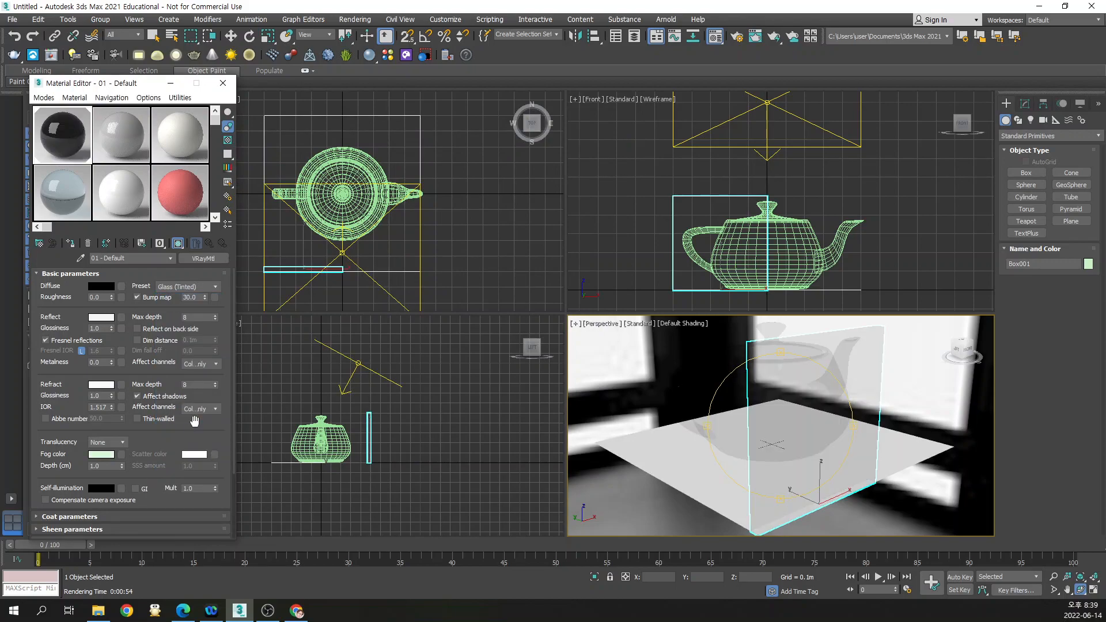
{"action": "left_click", "coordinate": [774, 37]}
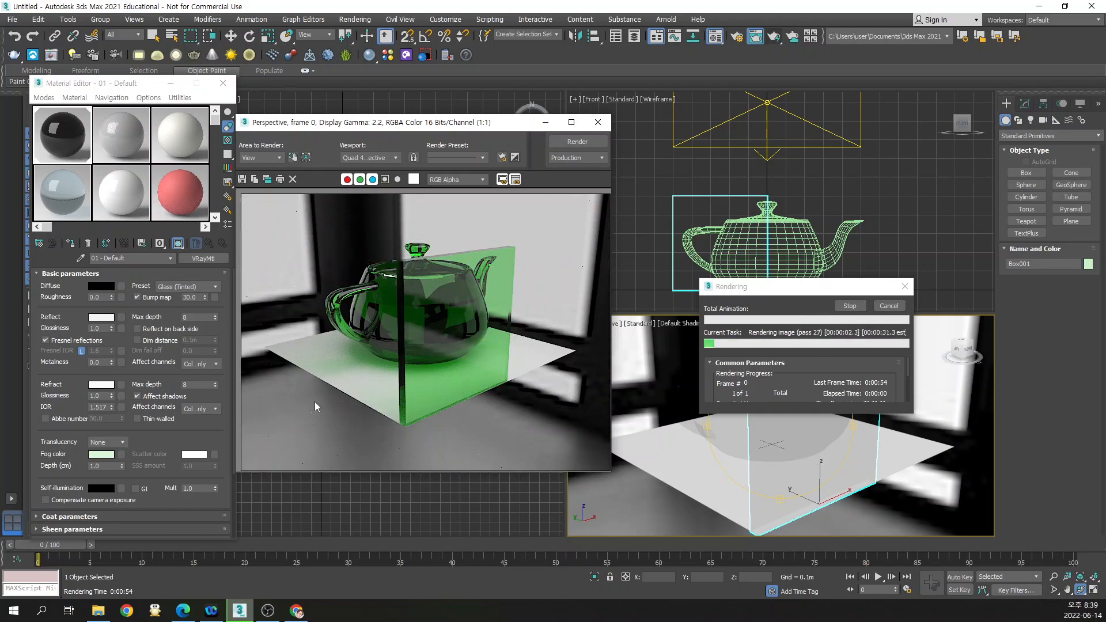
{"action": "left_click", "coordinate": [889, 306]}
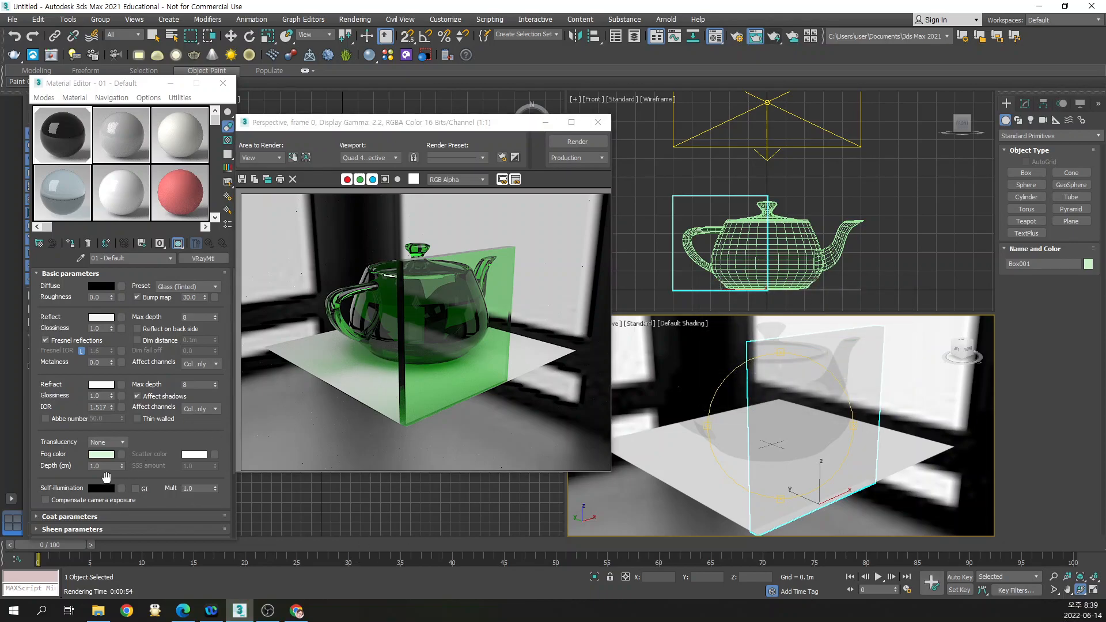
Change the tinted glass's fog color to a light lavender blue, test-render it, and close the rendered image
{"action": "left_click", "coordinate": [101, 455]}
{"action": "left_click_drag", "start_coordinate": [214, 240], "coordinate": [243, 239]}
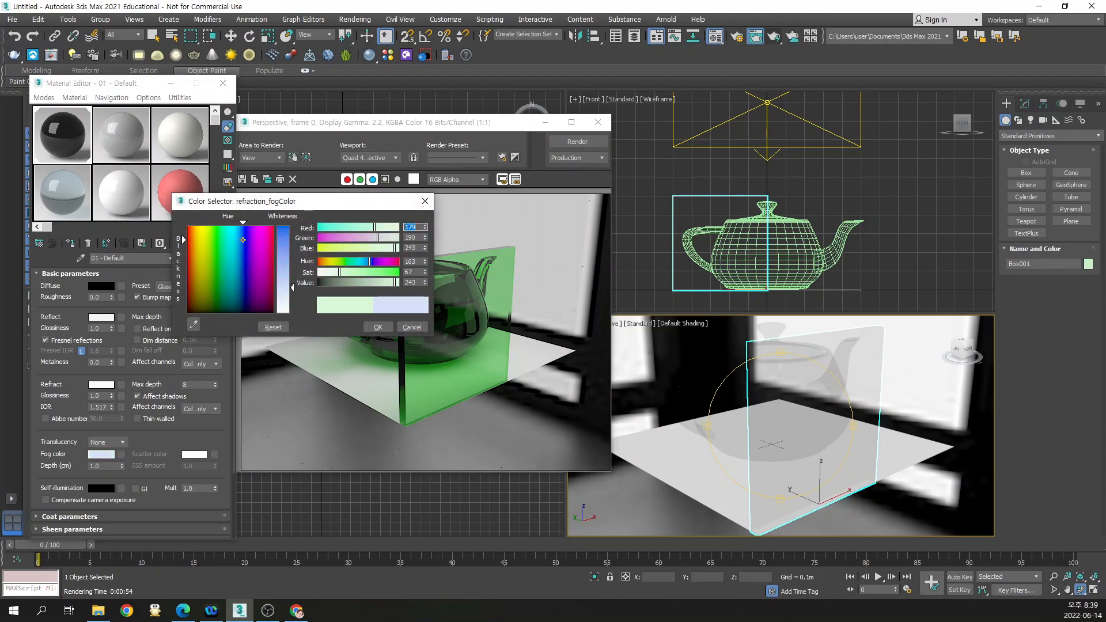
{"action": "left_click", "coordinate": [384, 327]}
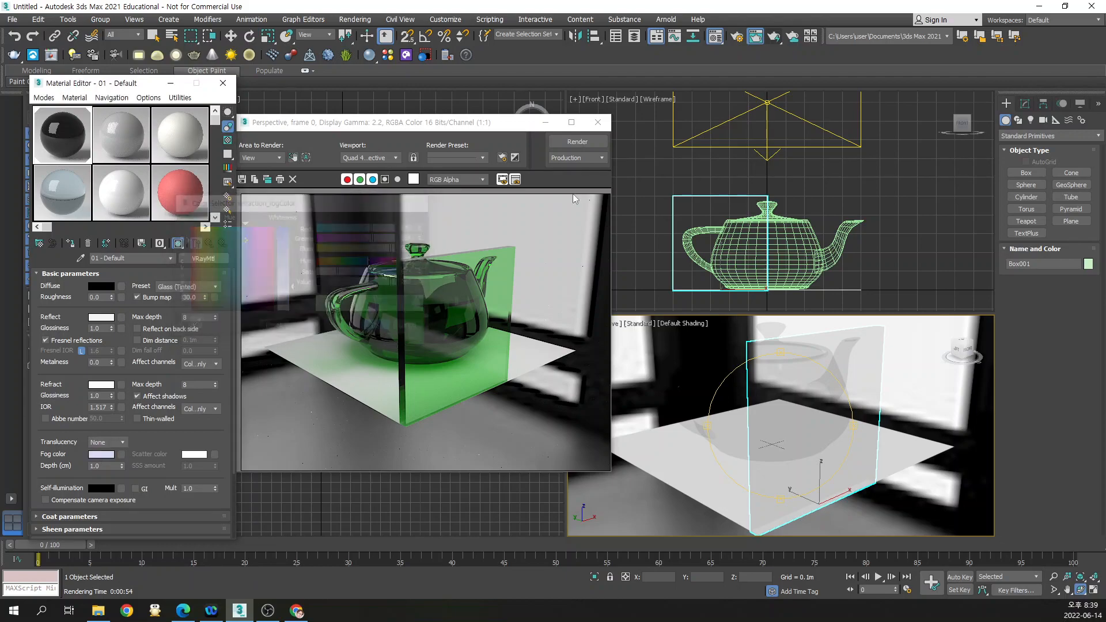
{"action": "left_click", "coordinate": [590, 143]}
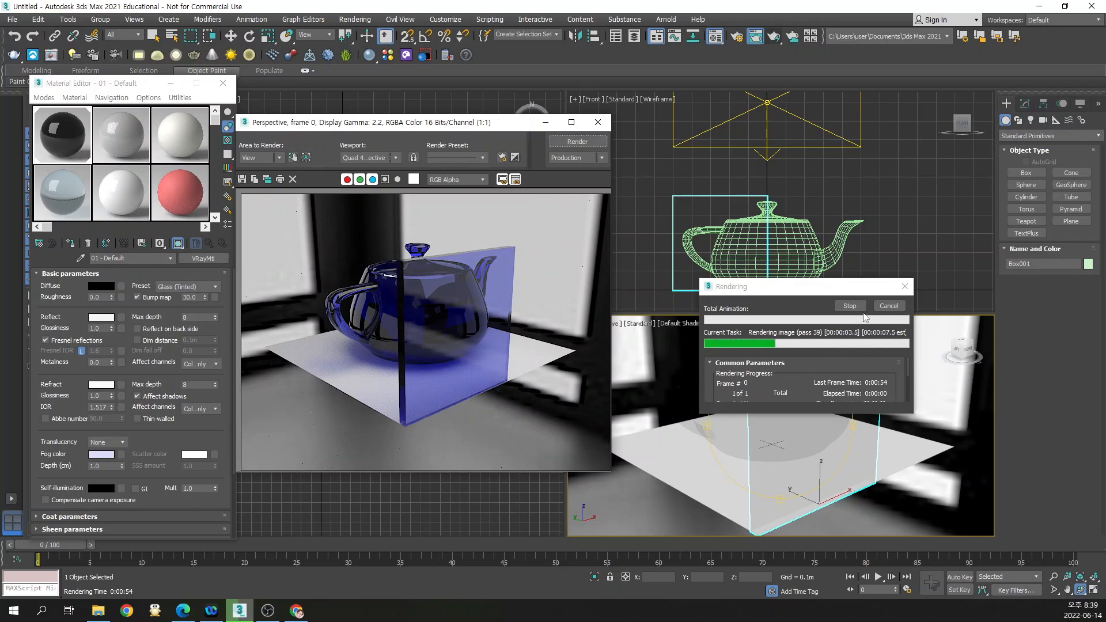
{"action": "left_click", "coordinate": [598, 122]}
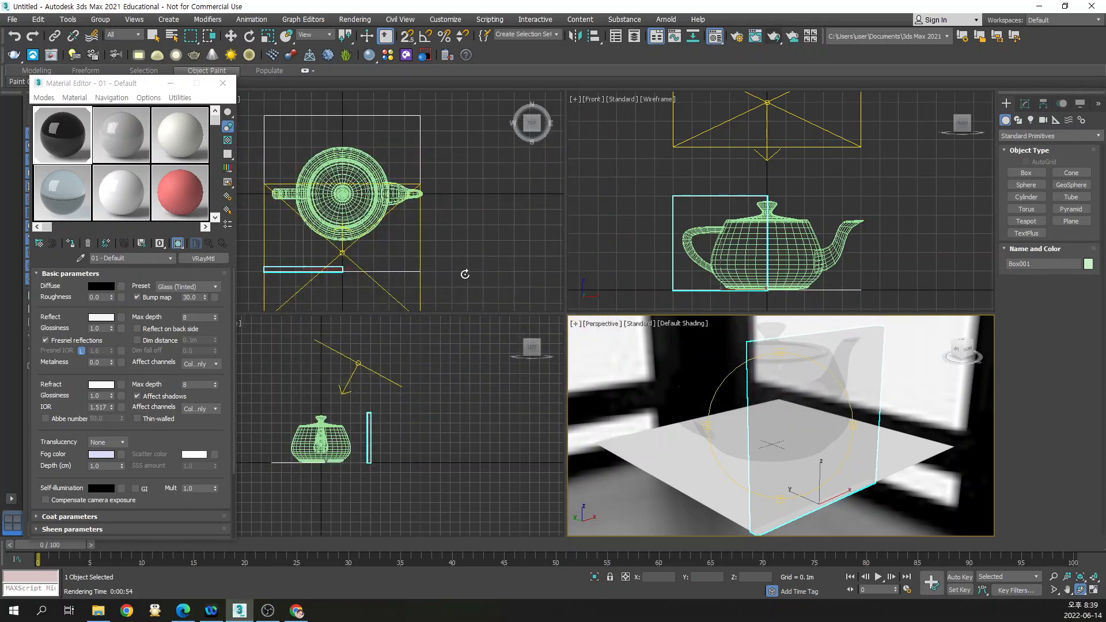
Apply the Glass (Architectural) preset to the material, run a short test render, and close the rendered image
{"action": "left_click", "coordinate": [191, 287]}
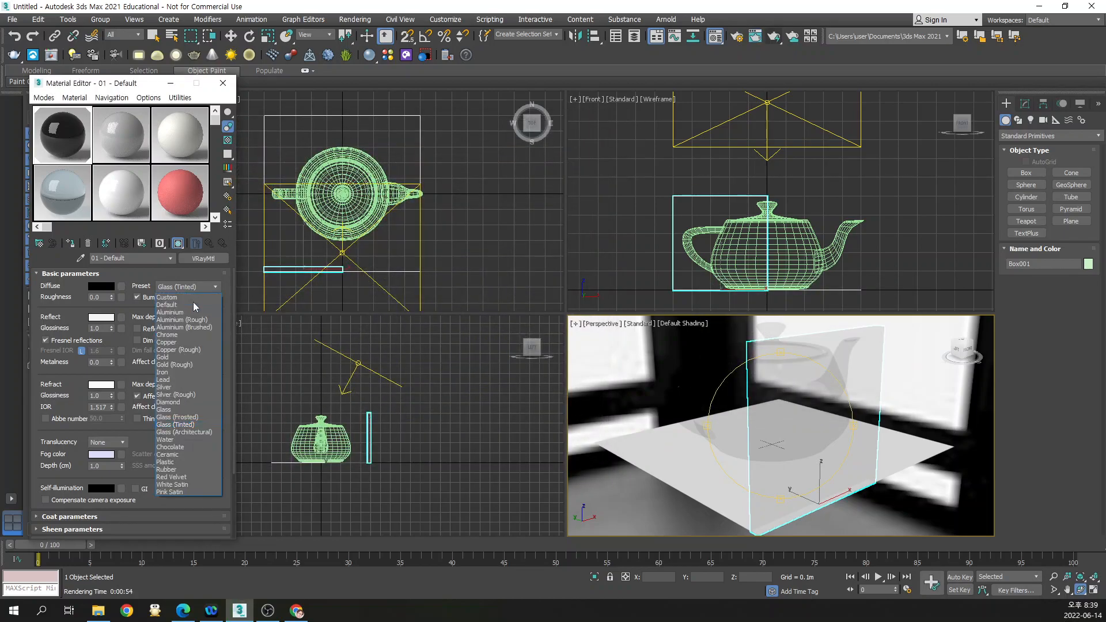
{"action": "left_click", "coordinate": [185, 432]}
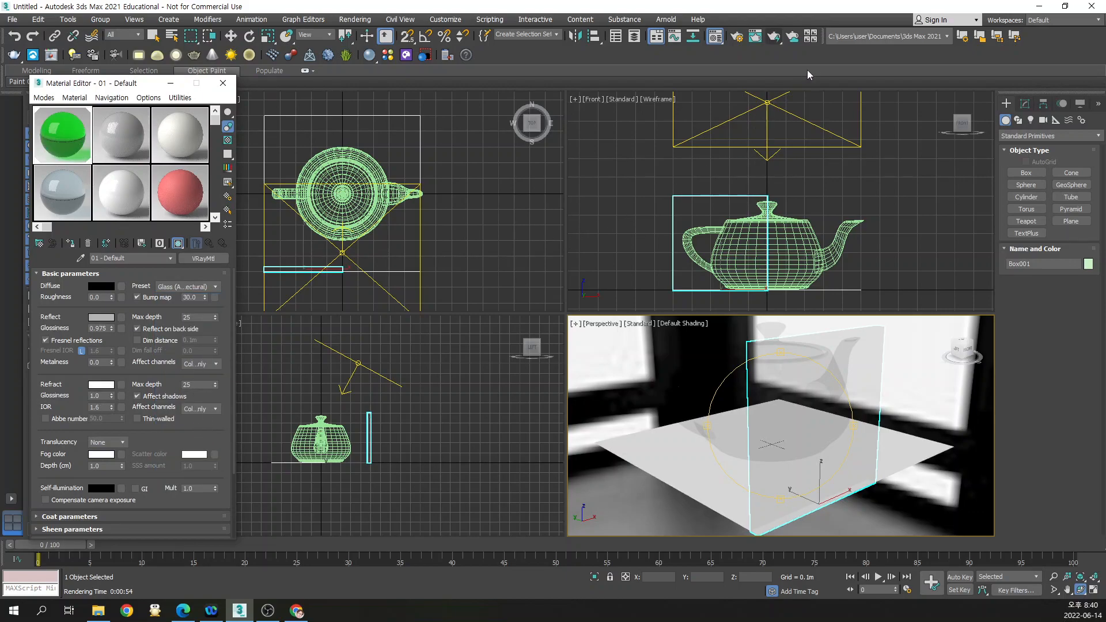
{"action": "left_click", "coordinate": [775, 38]}
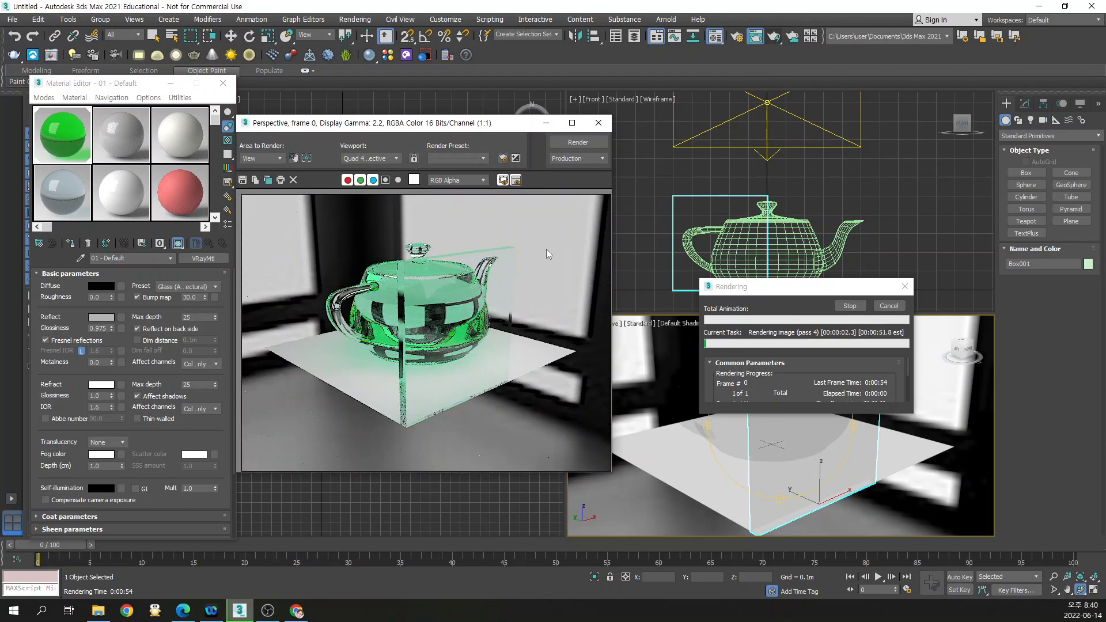
{"action": "left_click", "coordinate": [877, 304]}
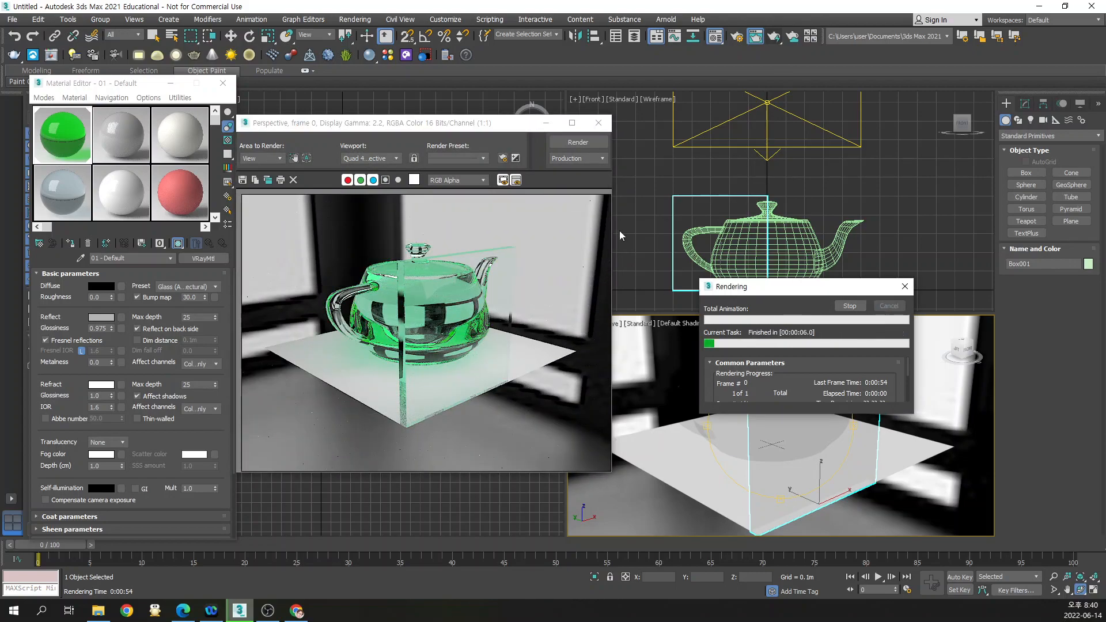
{"action": "left_click", "coordinate": [598, 123]}
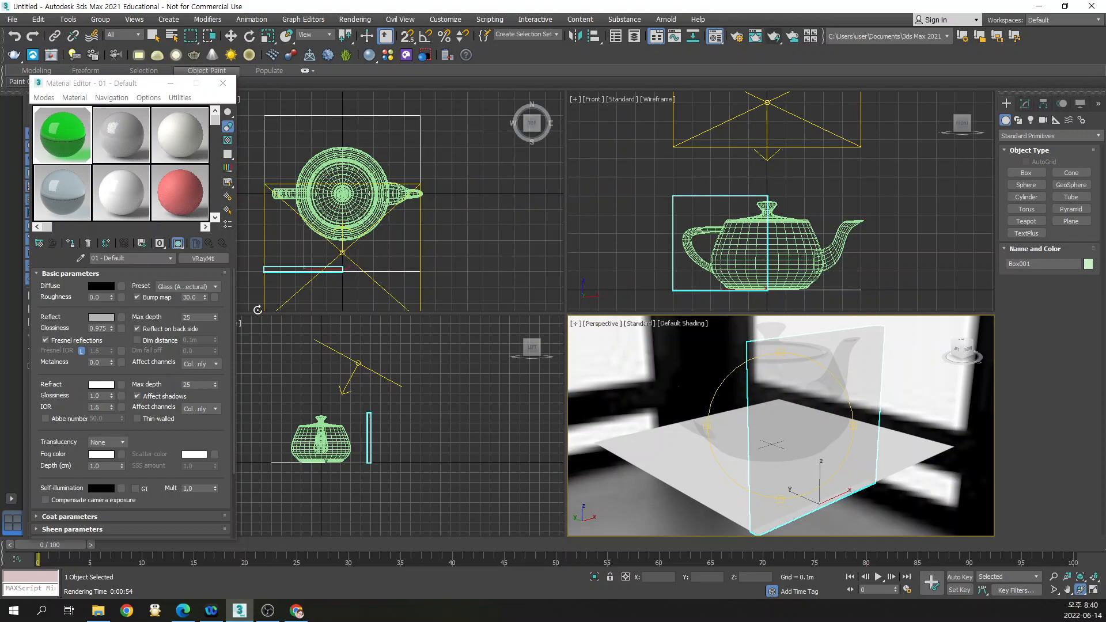
Switch the material to the Water preset and run a short test render of the teapot and panel
{"action": "left_click", "coordinate": [180, 288]}
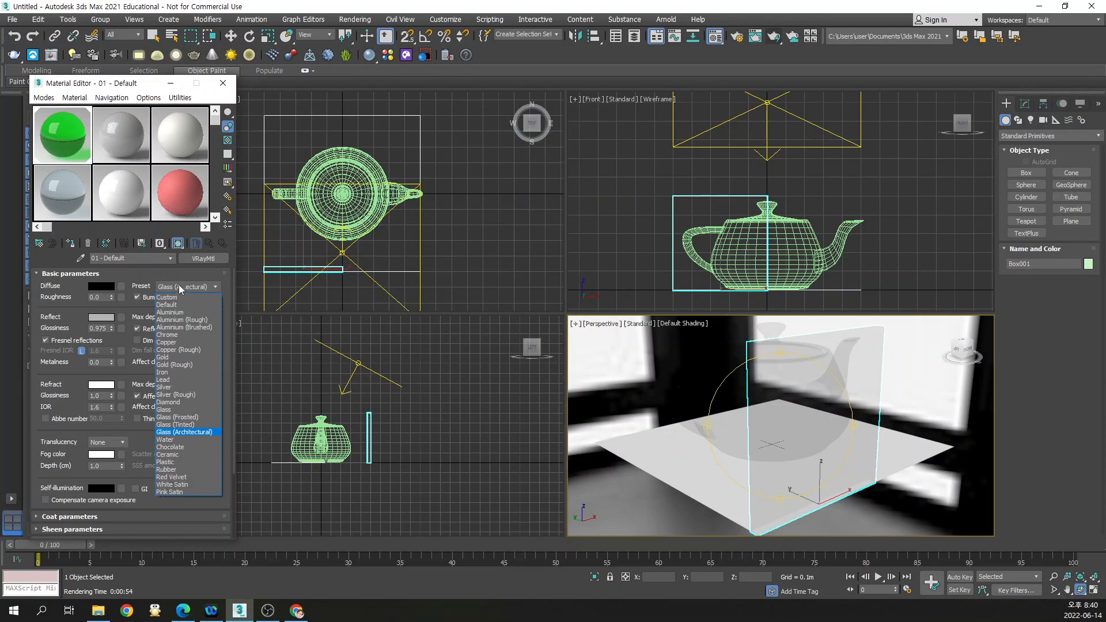
{"action": "left_click", "coordinate": [172, 440]}
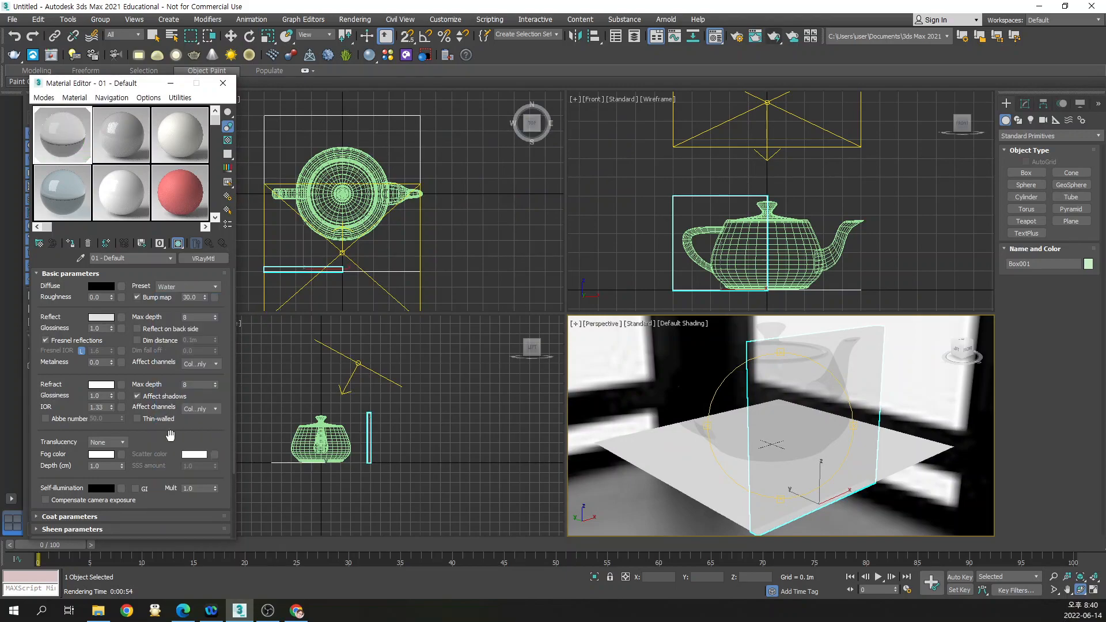
{"action": "left_click", "coordinate": [775, 37]}
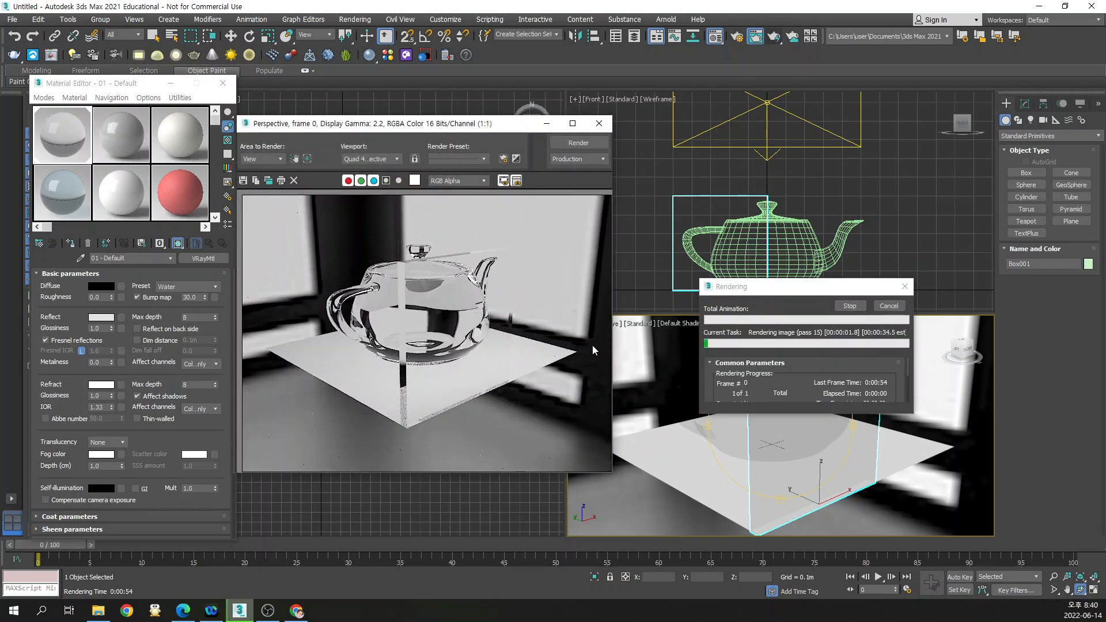
{"action": "left_click", "coordinate": [889, 306]}
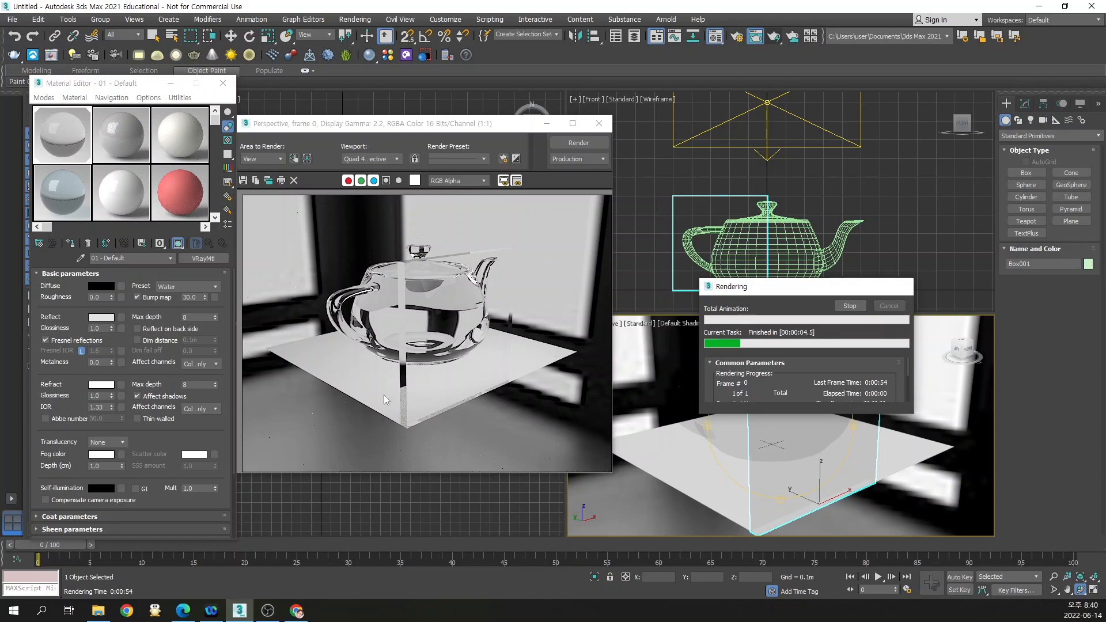
Switch the material to the Chocolate preset and test-render the perspective view
{"action": "left_click", "coordinate": [180, 289]}
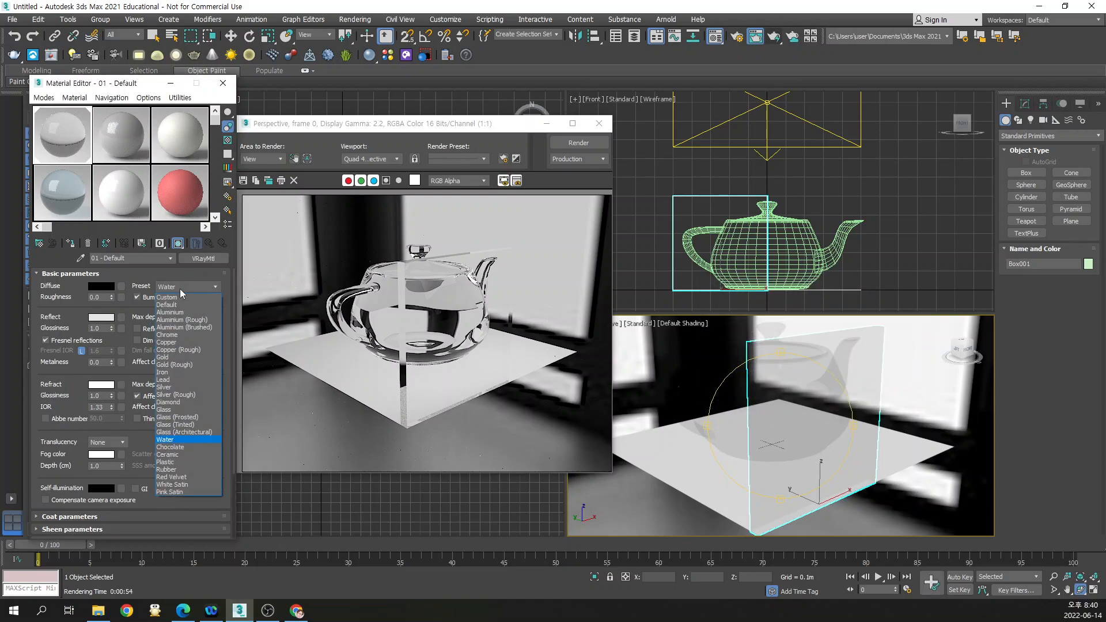
{"action": "left_click", "coordinate": [180, 446]}
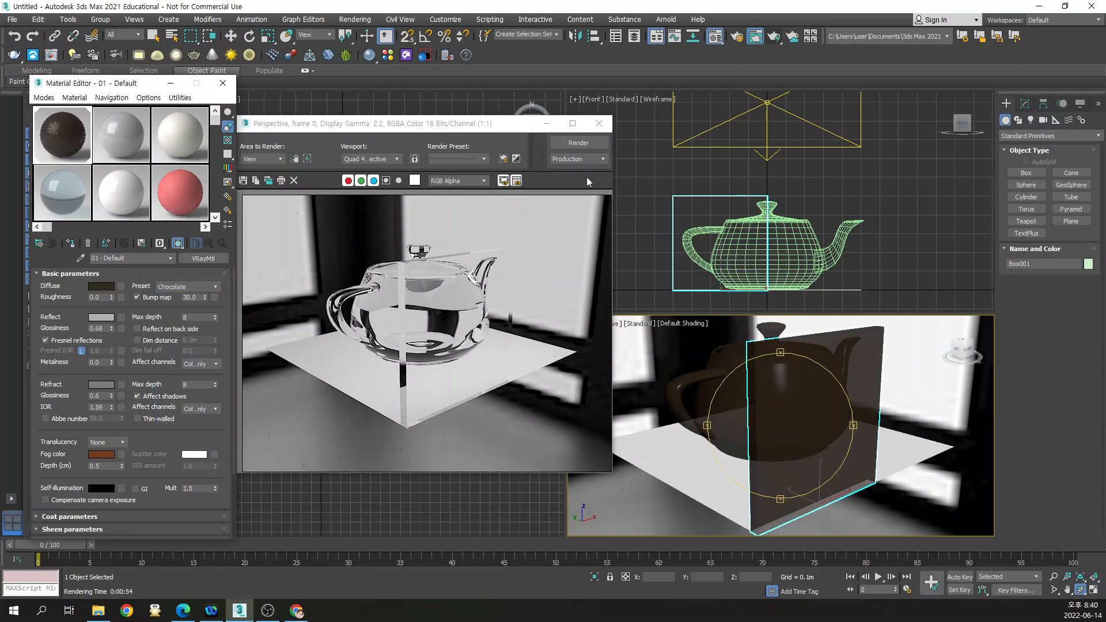
{"action": "left_click", "coordinate": [576, 144]}
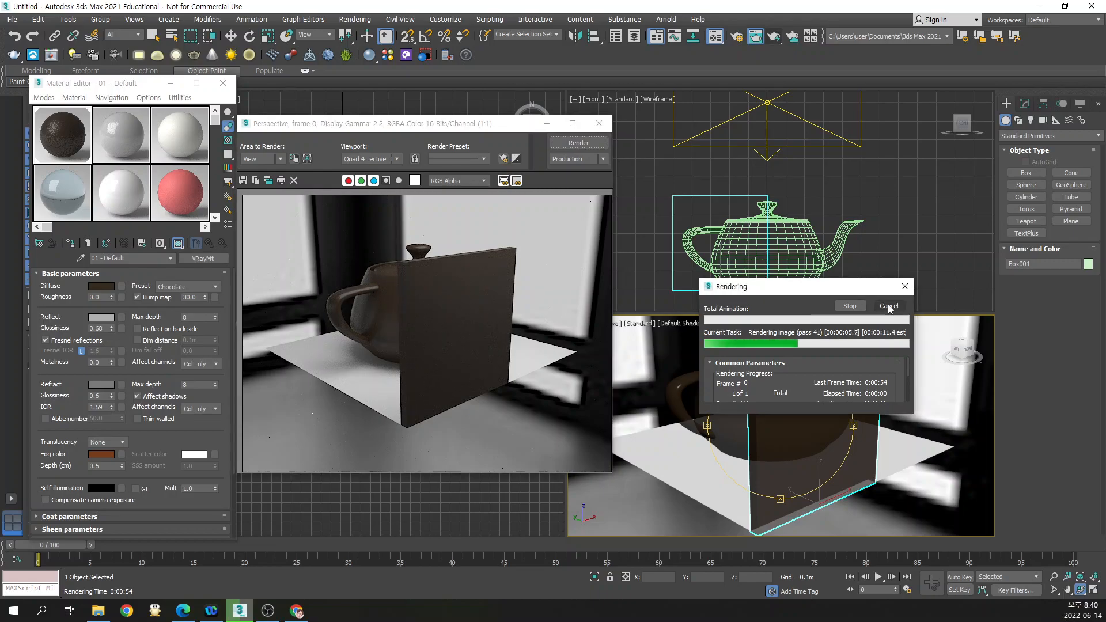
Switch the material to the Ceramic preset and run a short test render of the perspective view
{"action": "left_click", "coordinate": [182, 291]}
{"action": "left_click", "coordinate": [190, 455]}
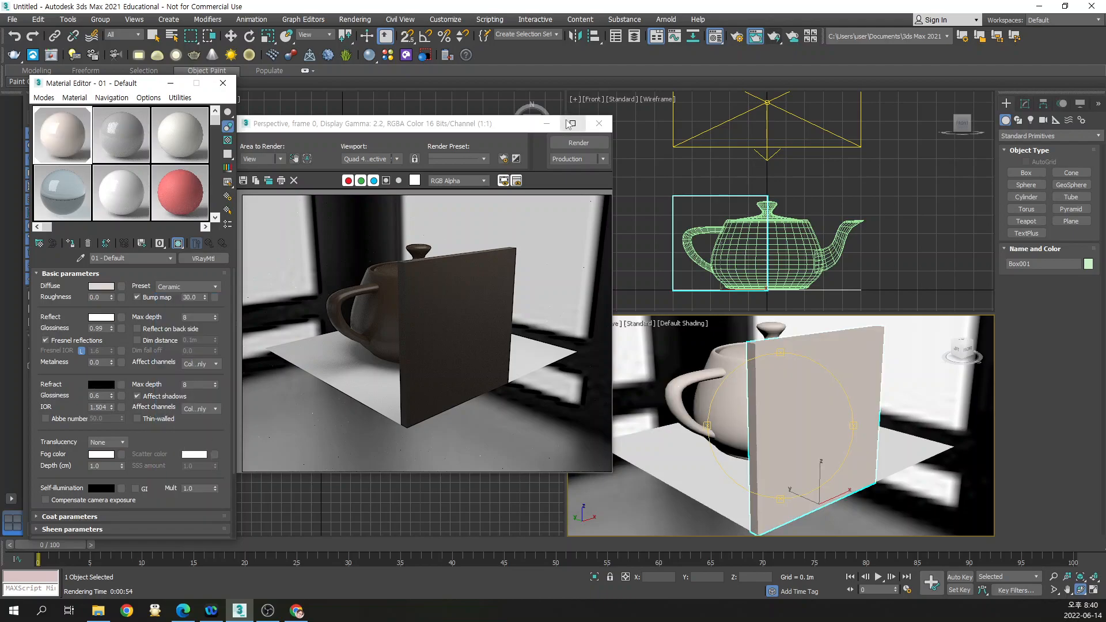
{"action": "left_click", "coordinate": [578, 147]}
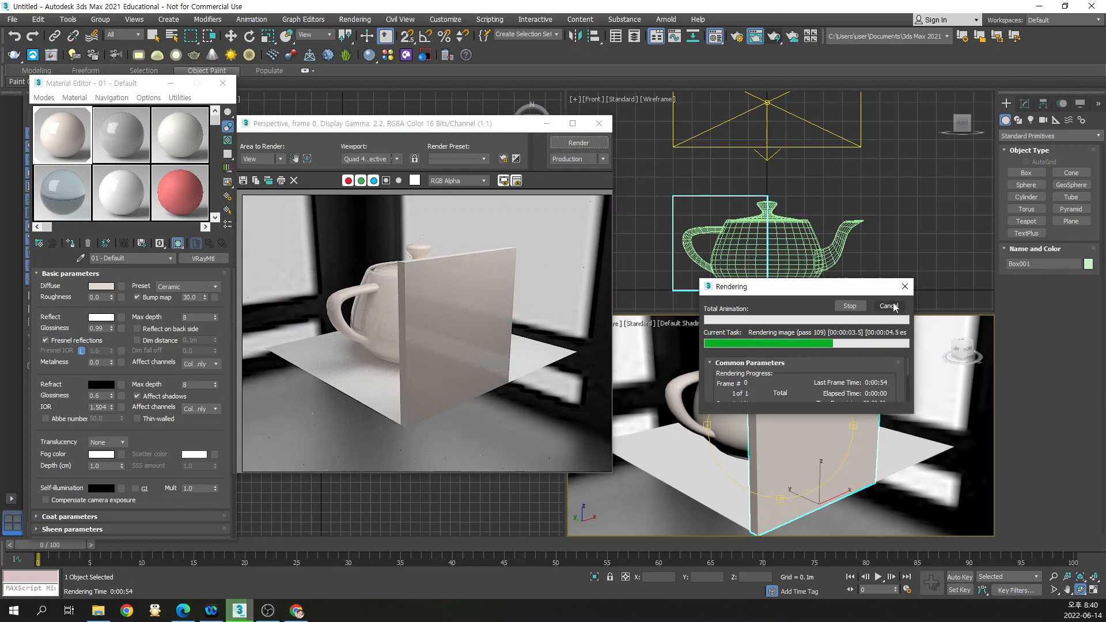
Set the ceramic material's diffuse color to pure white, test-render it, and close the rendered image
{"action": "left_click", "coordinate": [109, 286]}
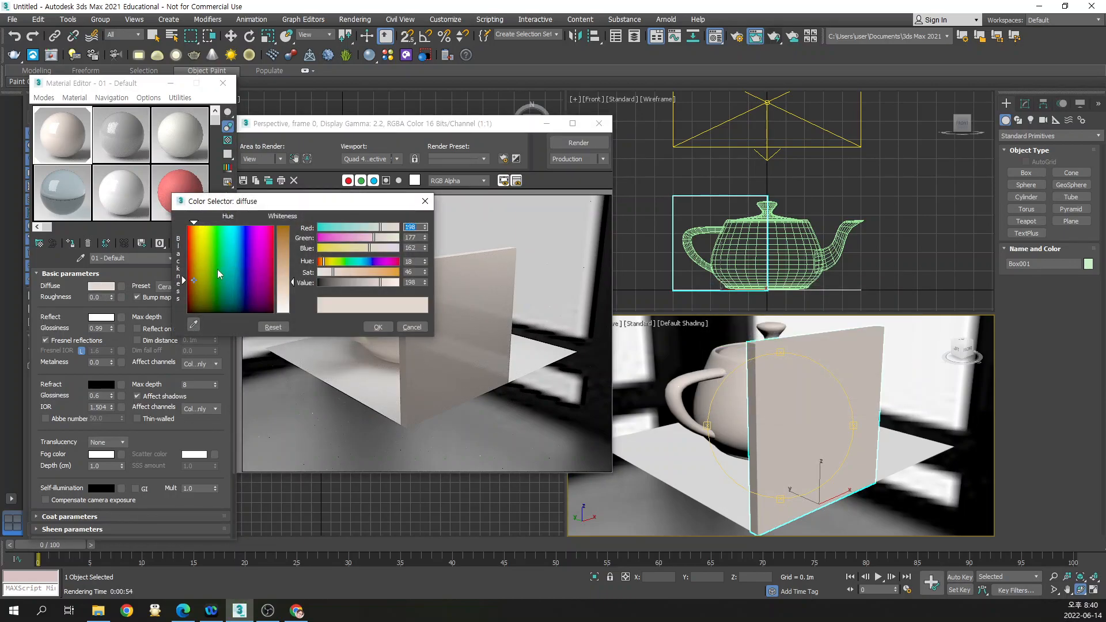
{"action": "left_click_drag", "start_coordinate": [292, 297], "coordinate": [292, 314]}
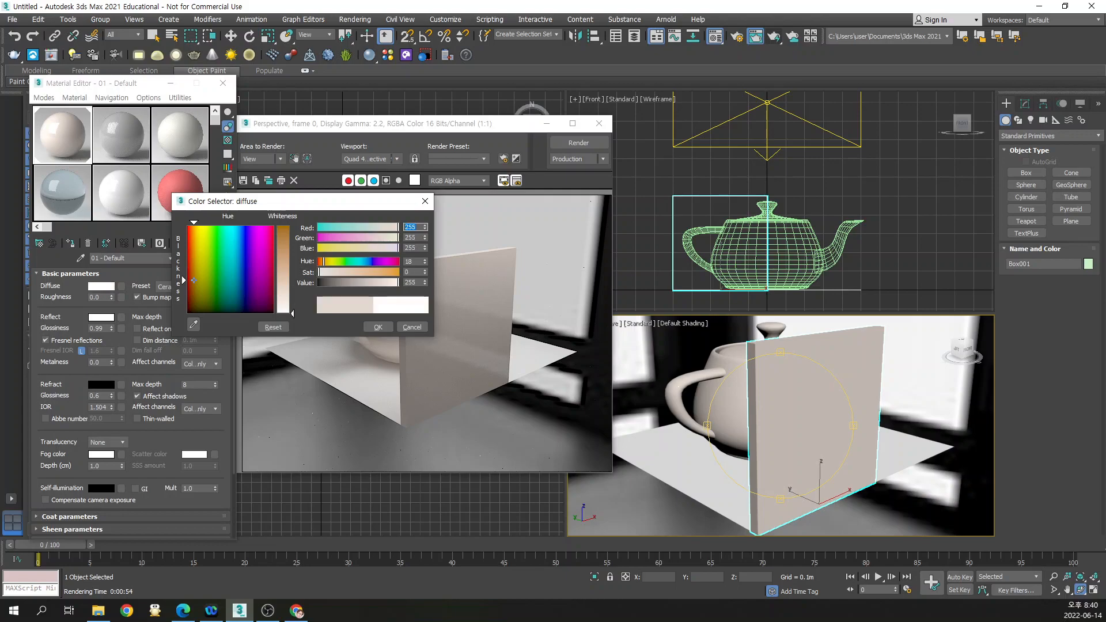
{"action": "left_click", "coordinate": [384, 327]}
{"action": "left_click", "coordinate": [578, 143]}
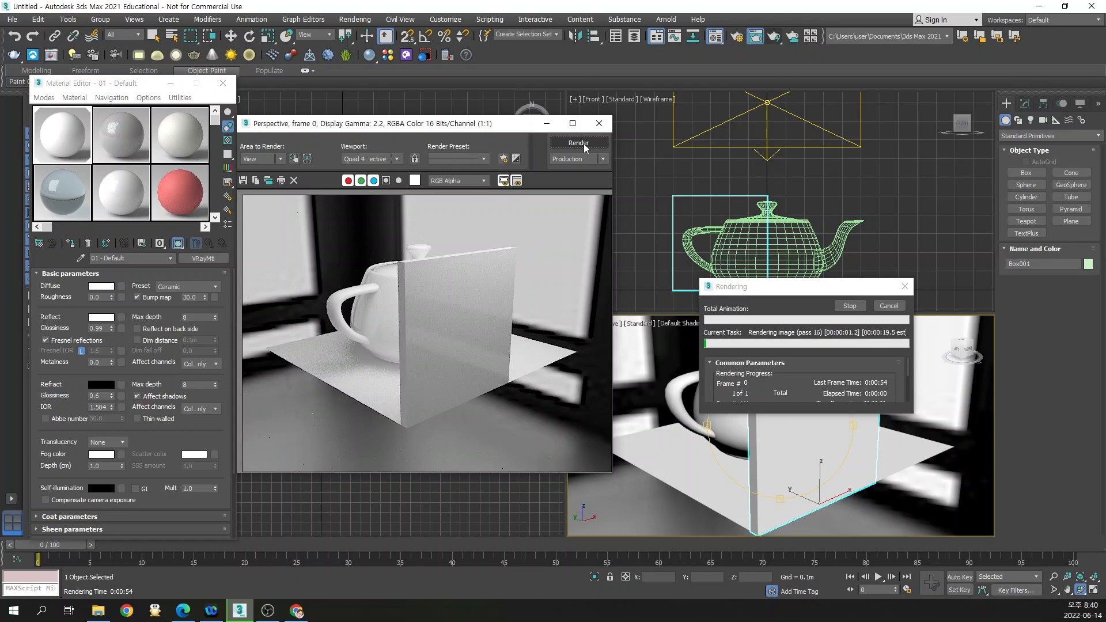
{"action": "left_click", "coordinate": [888, 307]}
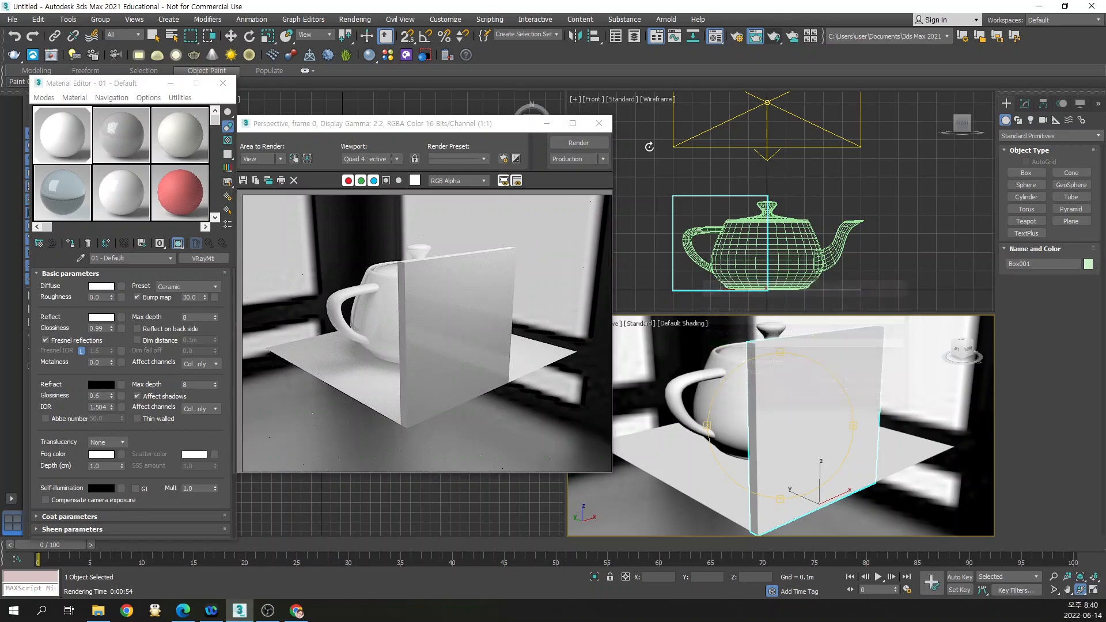
{"action": "left_click", "coordinate": [599, 124]}
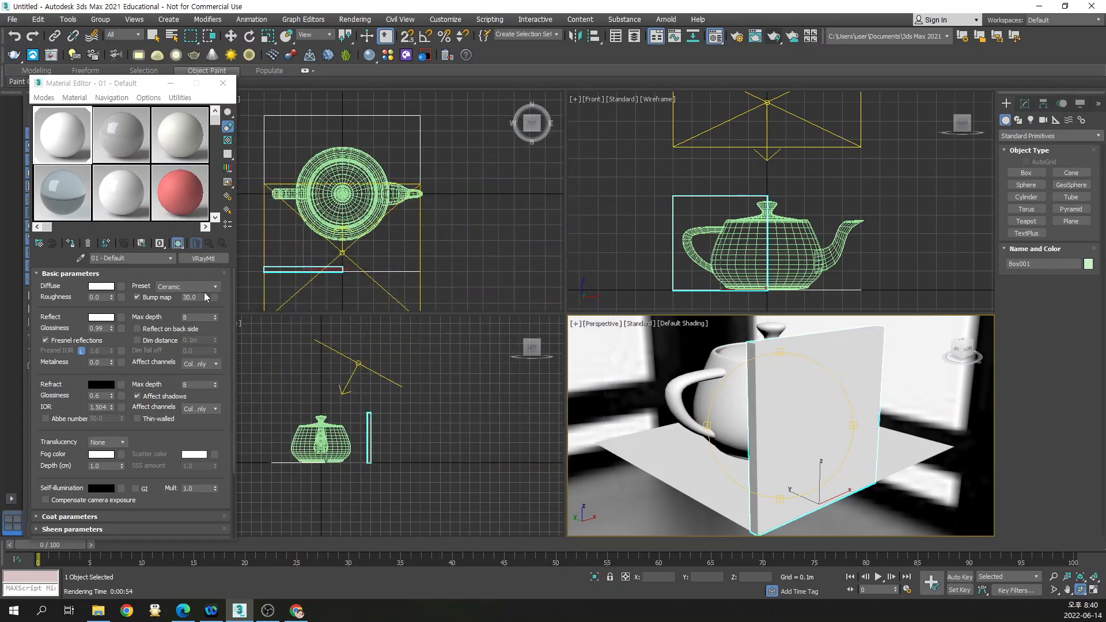
Apply the Plastic preset to the material and change its diffuse color to bright green
{"action": "left_click", "coordinate": [209, 287]}
{"action": "left_click", "coordinate": [167, 462]}
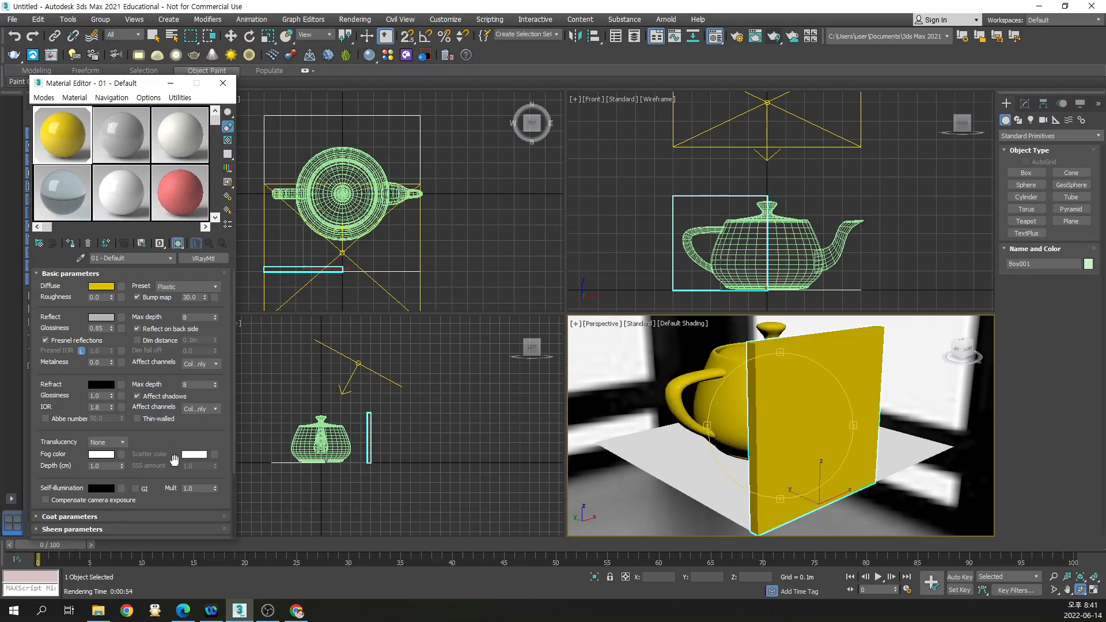
{"action": "left_click", "coordinate": [101, 286]}
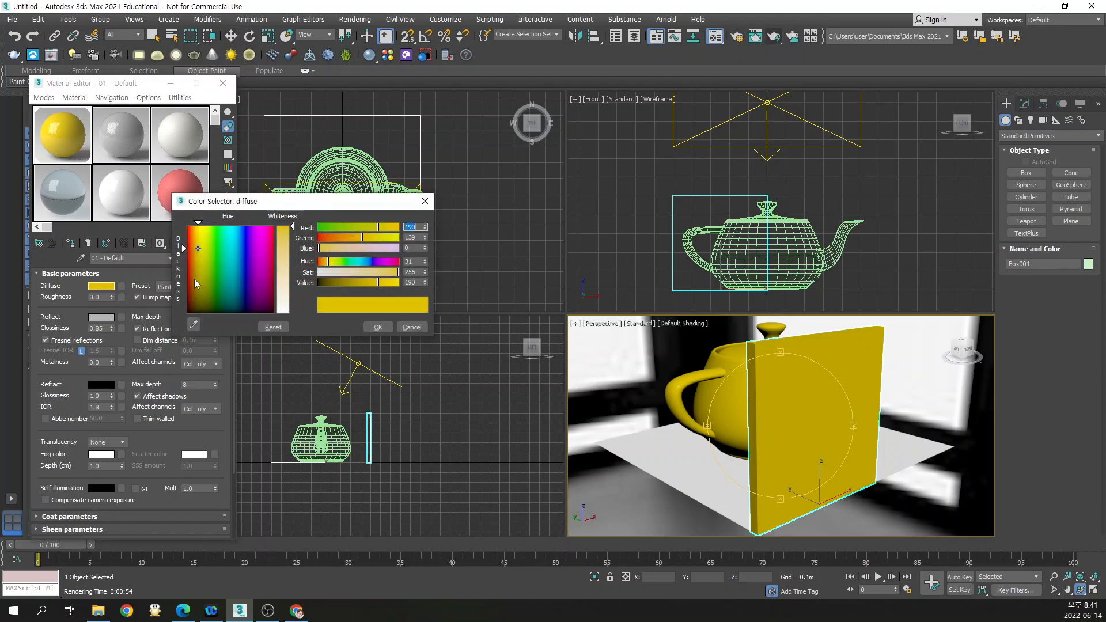
{"action": "left_click", "coordinate": [245, 233]}
{"action": "left_click", "coordinate": [232, 234]}
{"action": "left_click", "coordinate": [217, 232]}
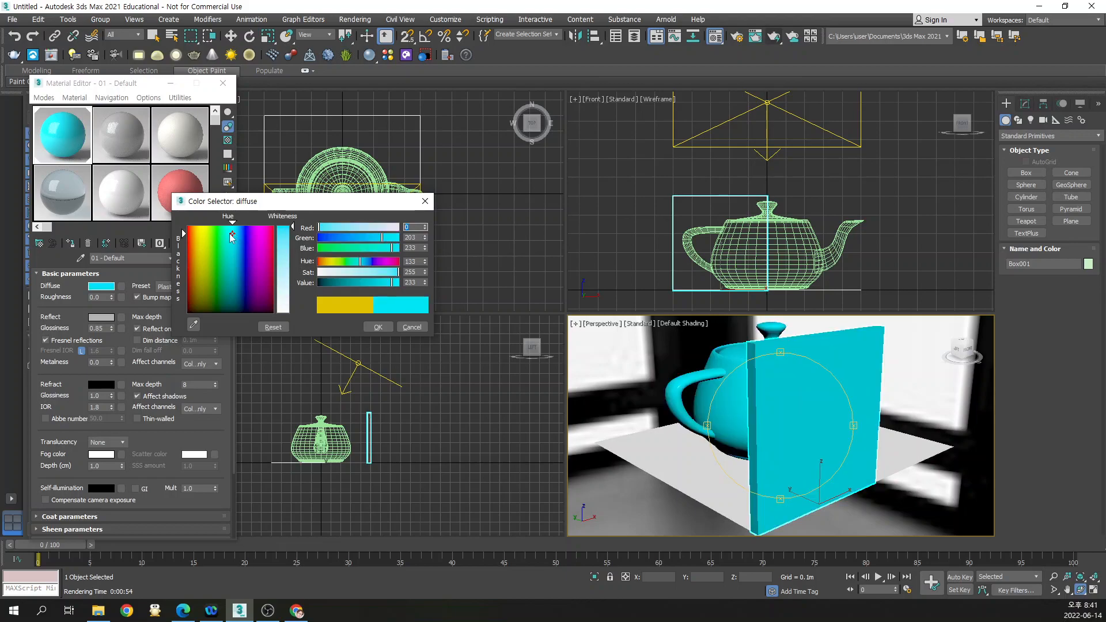
{"action": "left_click", "coordinate": [379, 327]}
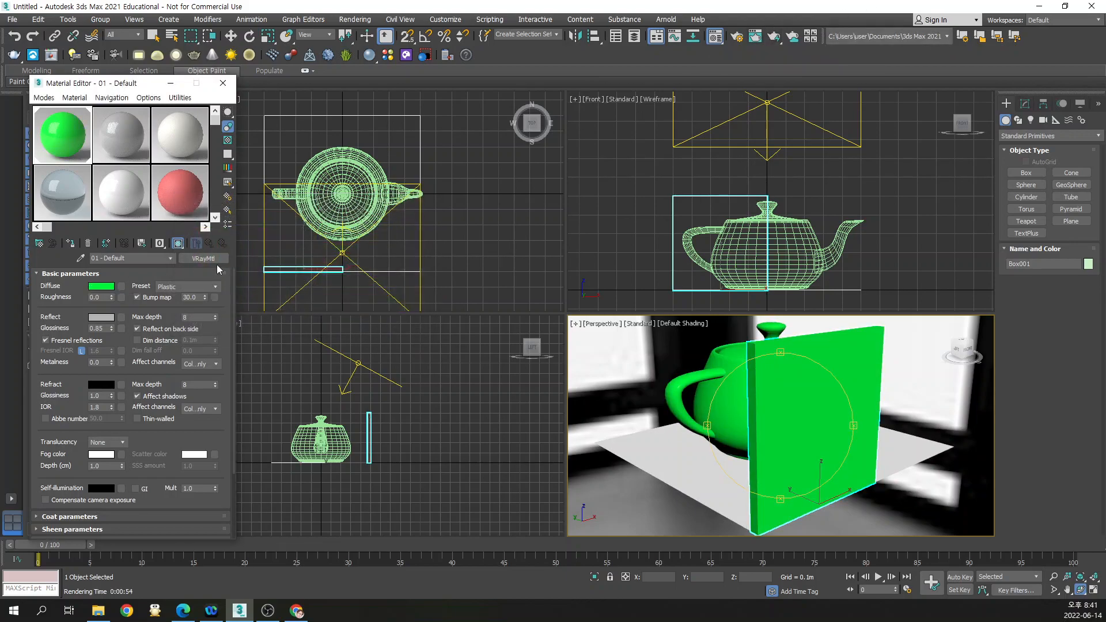
Preview the Rubber and Red Velvet presets on the teapot and panel material
{"action": "left_click", "coordinate": [182, 283]}
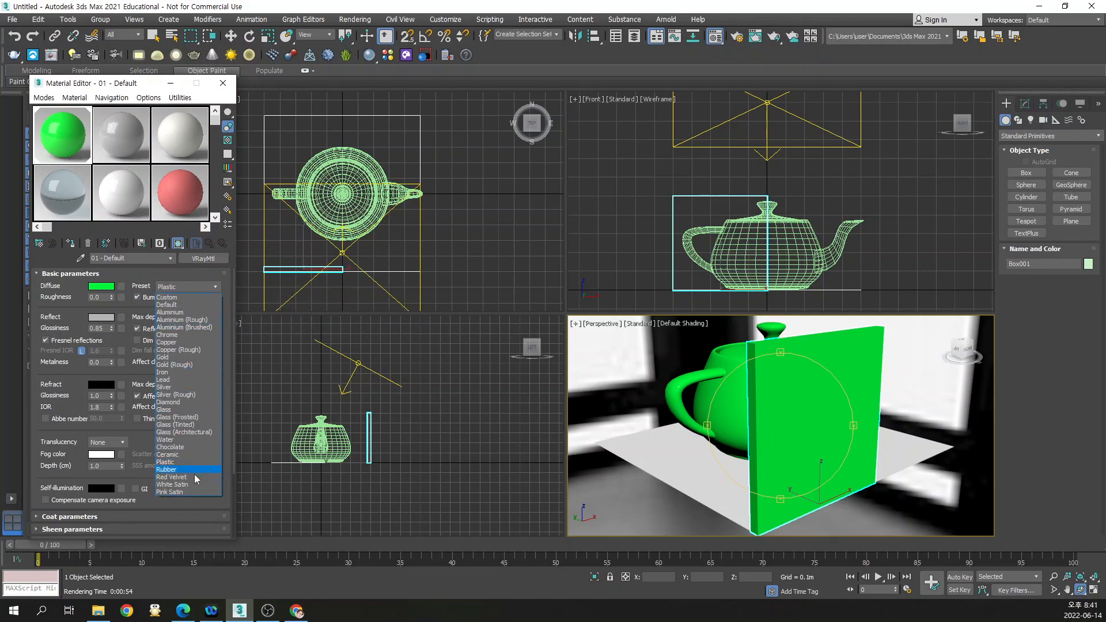
{"action": "left_click", "coordinate": [187, 471]}
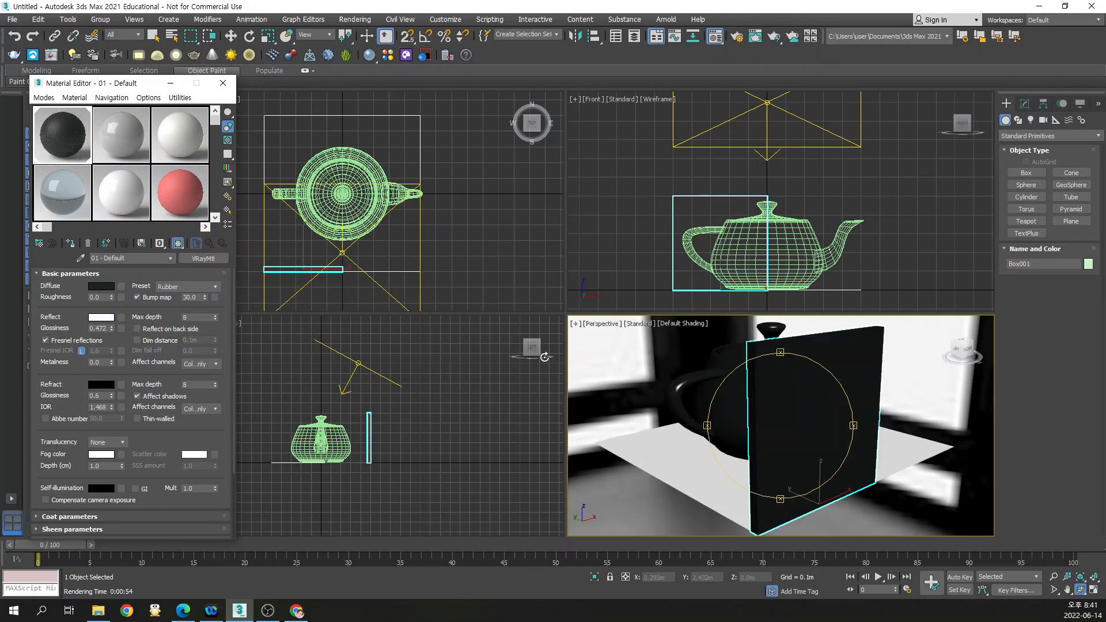
{"action": "left_click", "coordinate": [188, 285]}
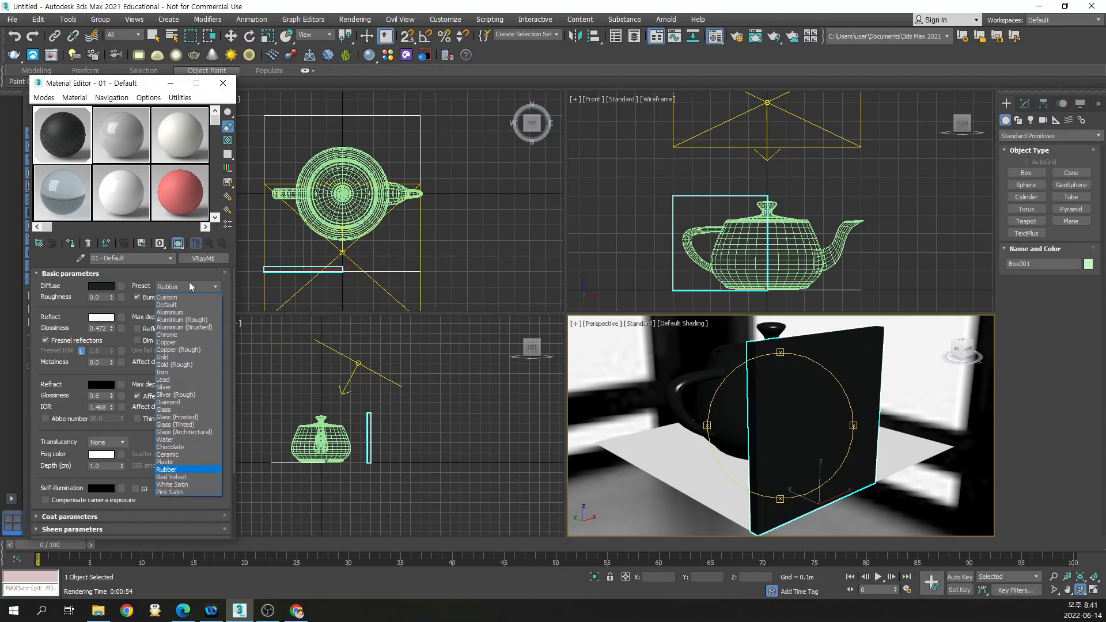
{"action": "left_click", "coordinate": [184, 478]}
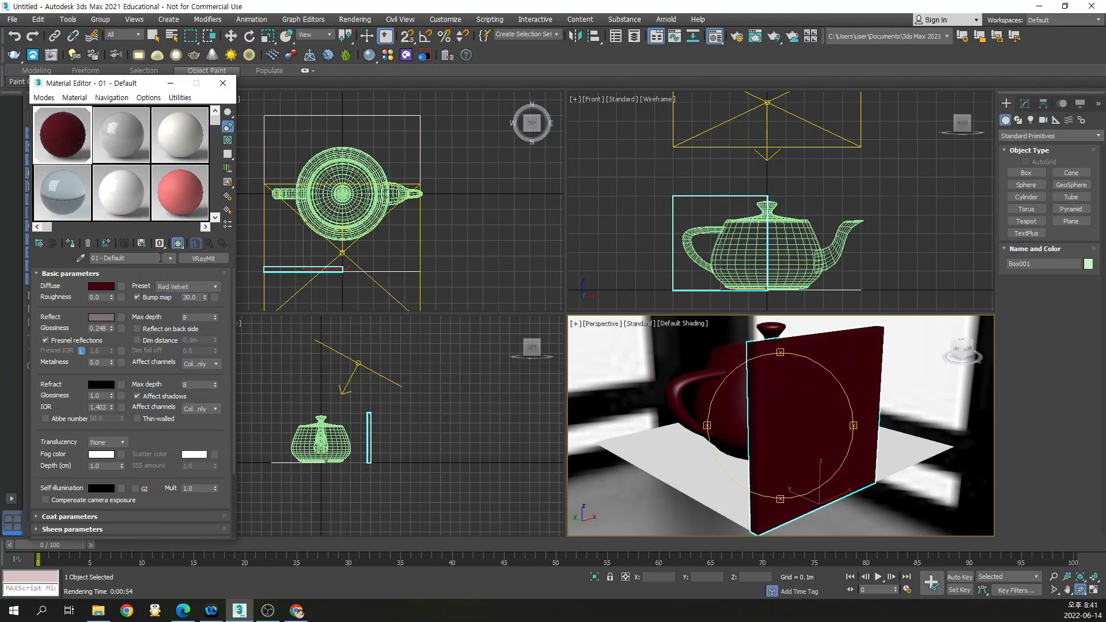
Preview the White Satin and Pink Satin presets on the teapot and panel material
{"action": "left_click", "coordinate": [166, 286]}
{"action": "left_click", "coordinate": [166, 287]}
{"action": "left_click", "coordinate": [166, 287]}
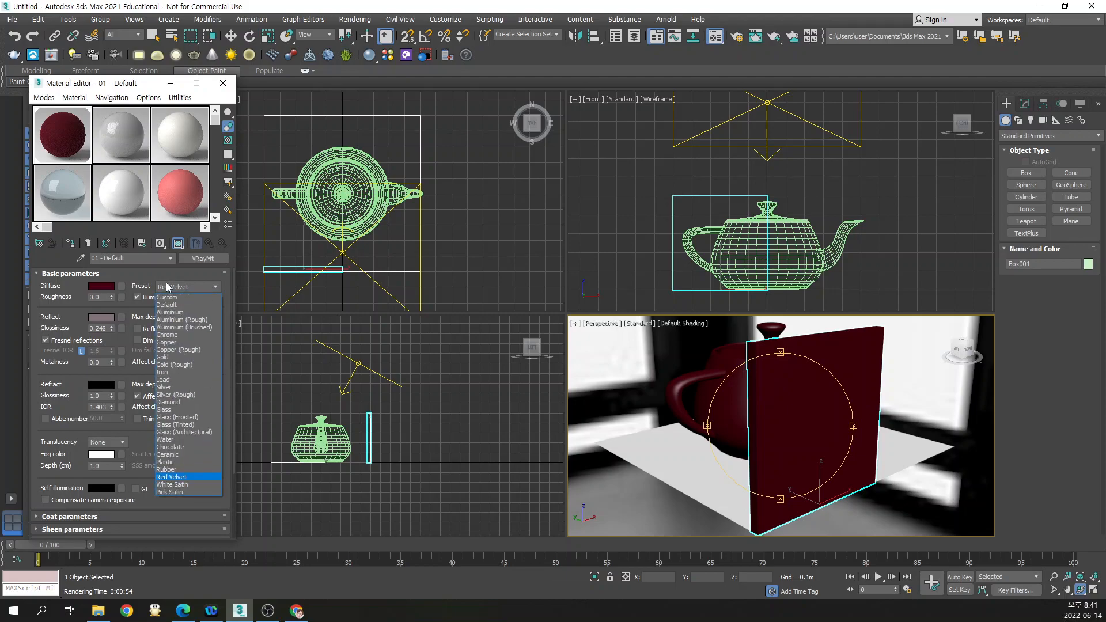
{"action": "left_click", "coordinate": [172, 484]}
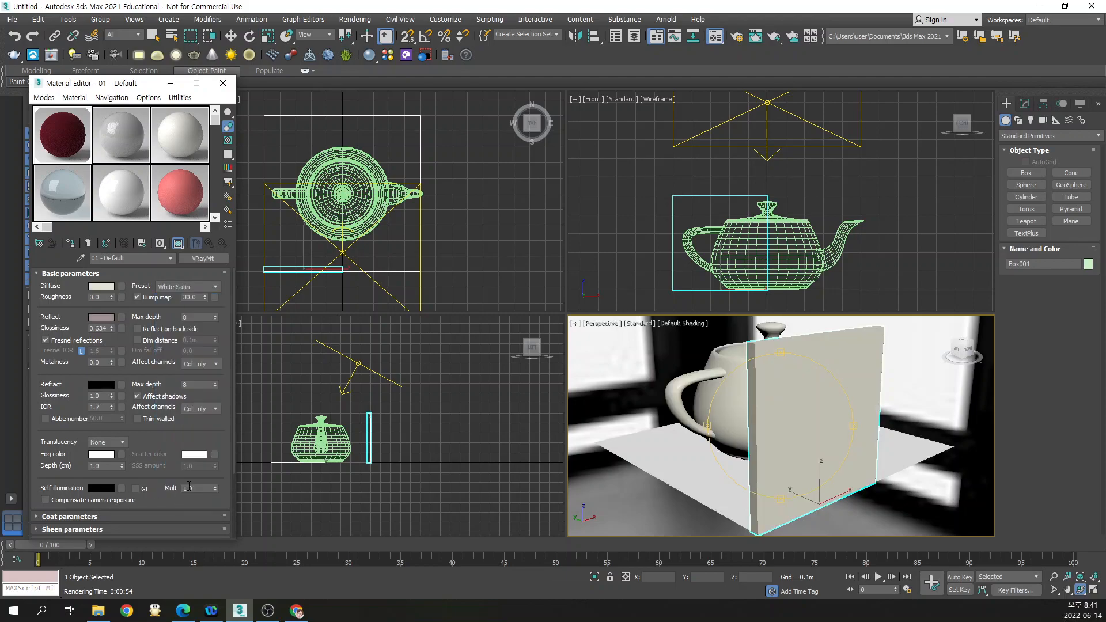
{"action": "left_click", "coordinate": [182, 287]}
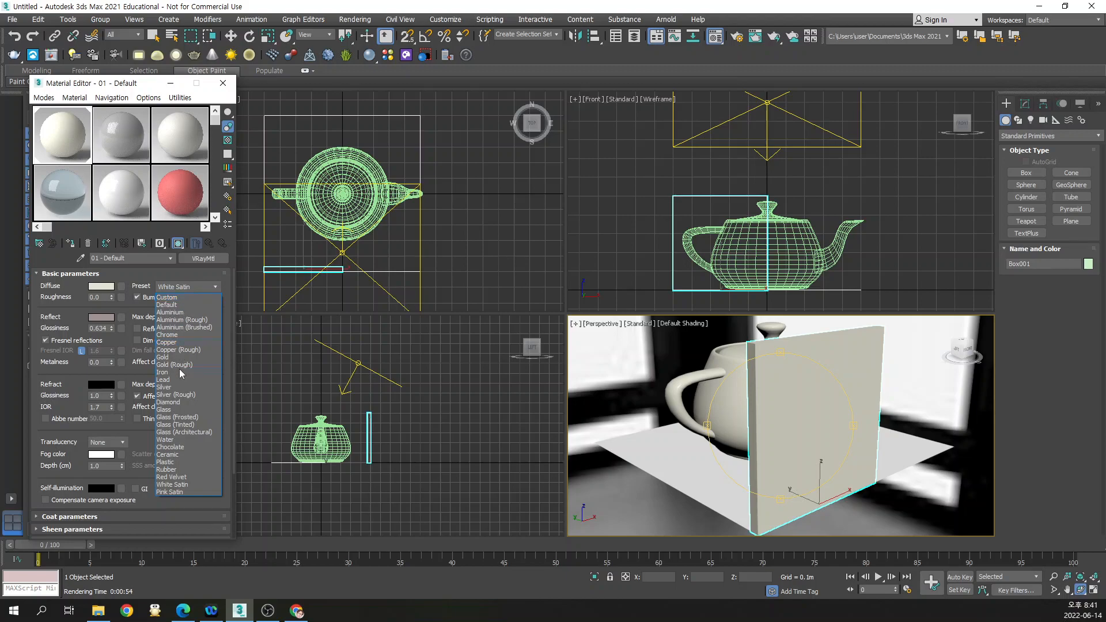
{"action": "left_click", "coordinate": [173, 492]}
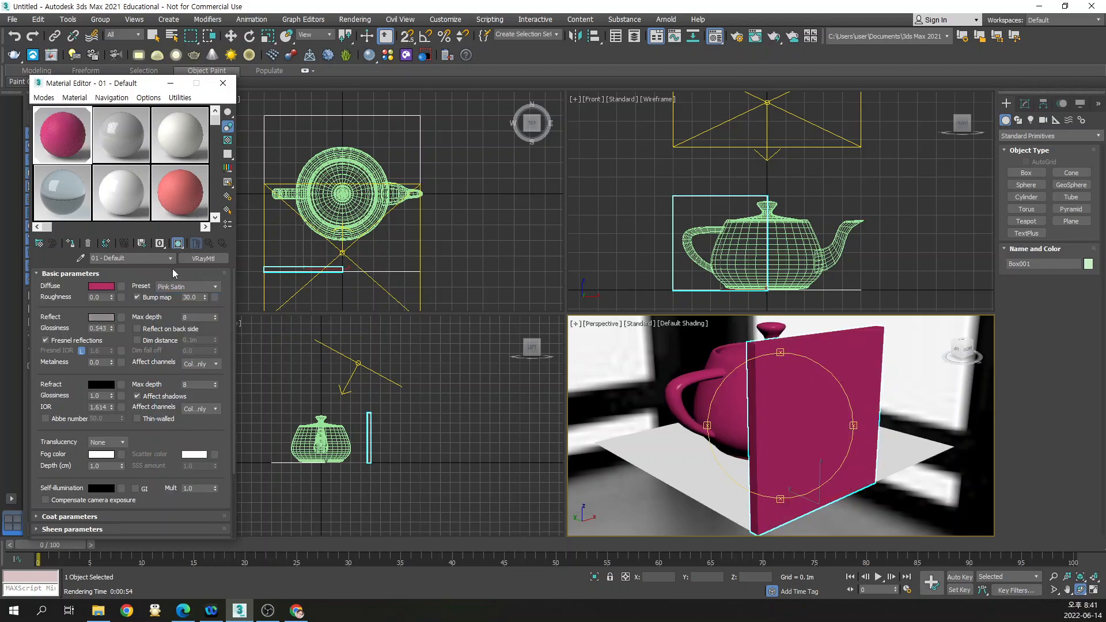
Apply the Aluminium preset to the material and set the preset option to Custom, keeping the aluminium parameters
{"action": "left_click", "coordinate": [196, 286]}
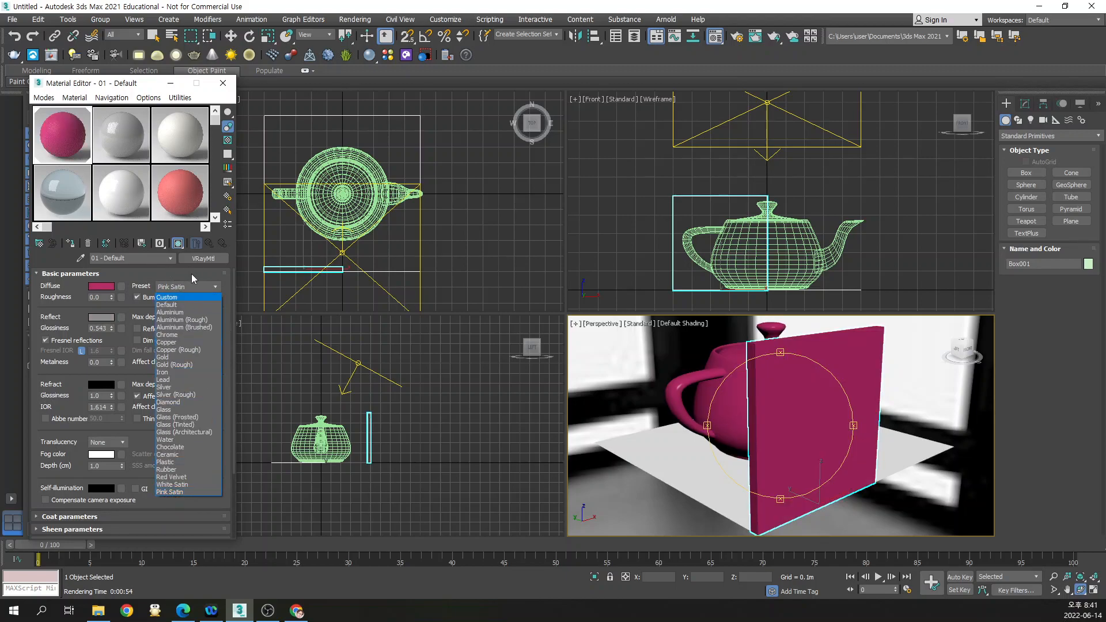
{"action": "left_click", "coordinate": [191, 274]}
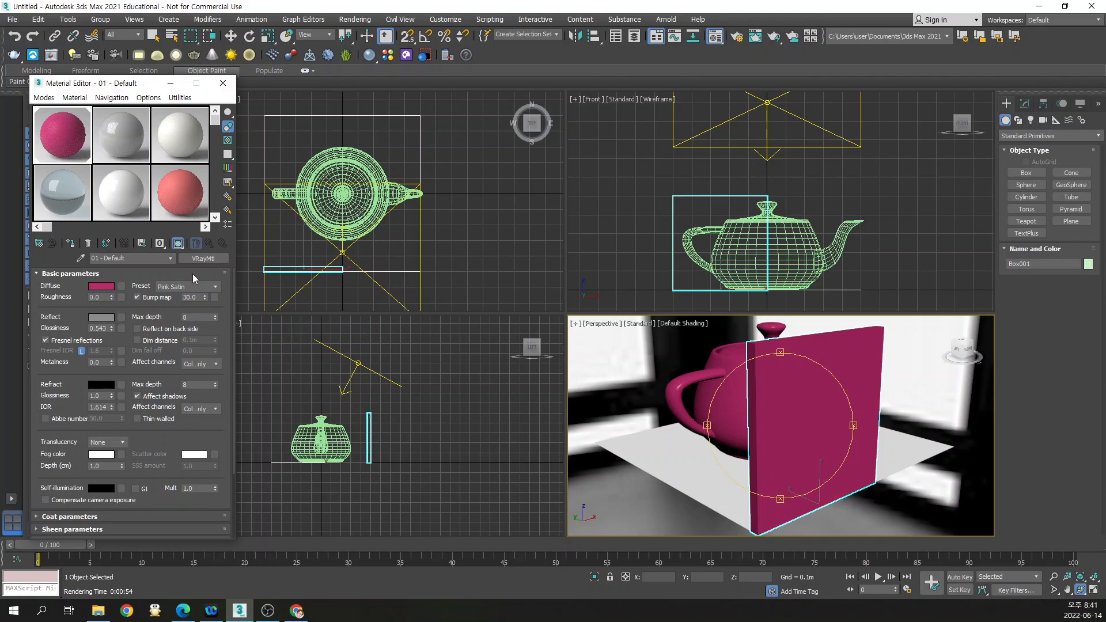
{"action": "left_click", "coordinate": [185, 286]}
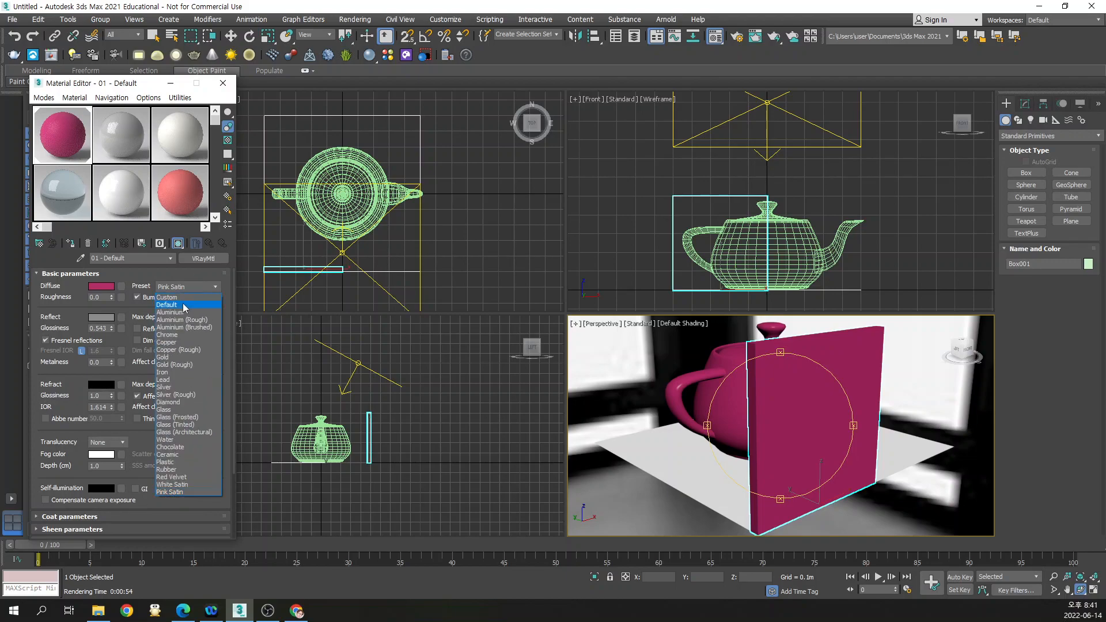
{"action": "left_click", "coordinate": [185, 313]}
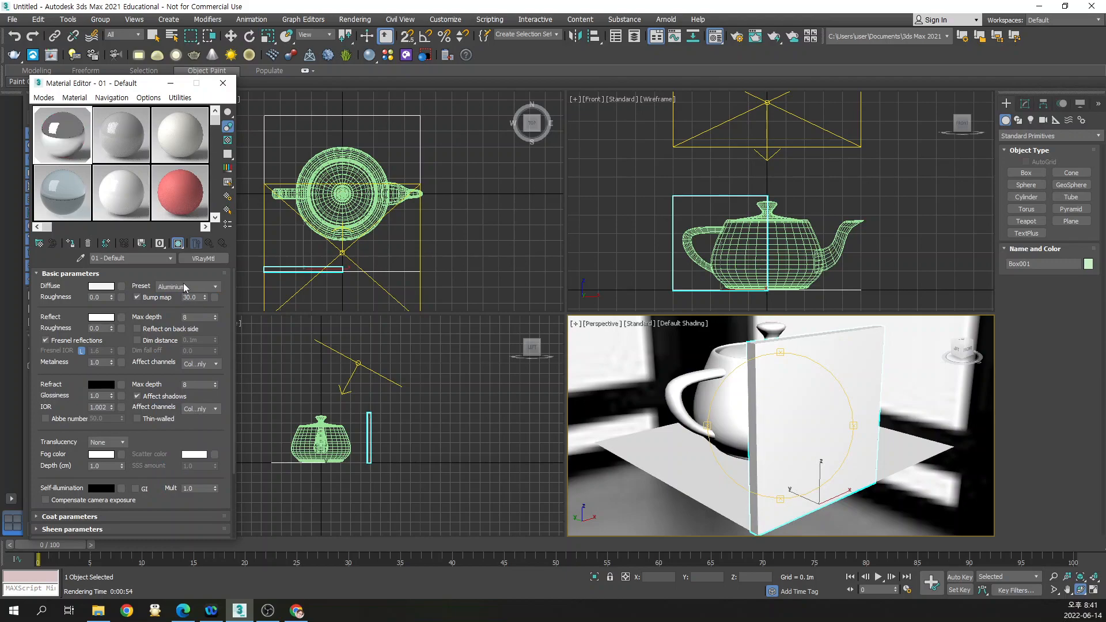
{"action": "left_click", "coordinate": [185, 287]}
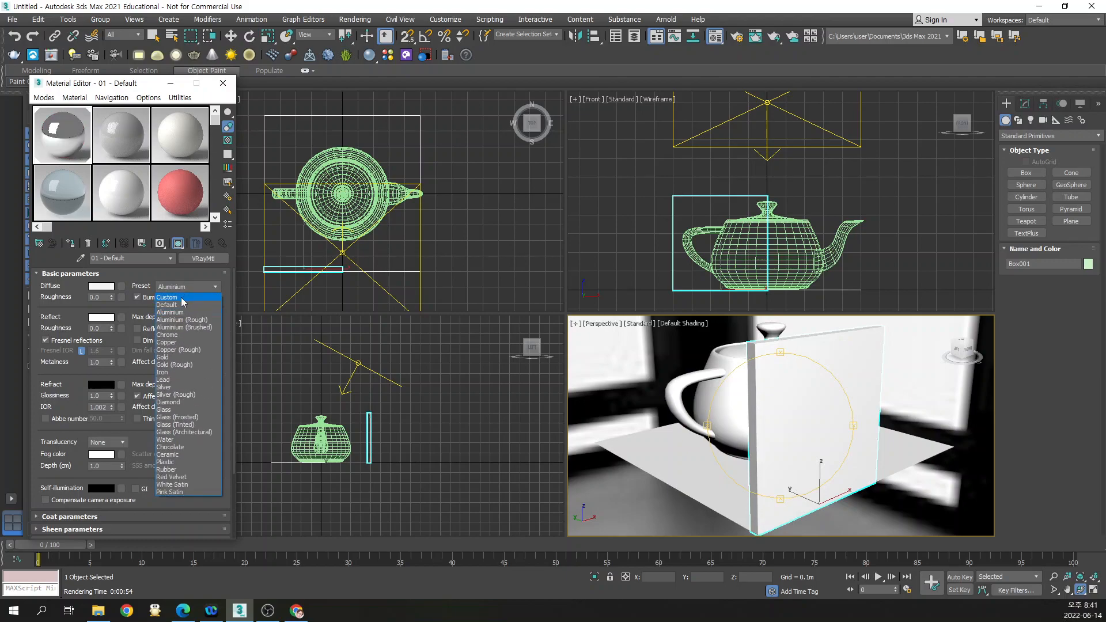
{"action": "left_click", "coordinate": [182, 294]}
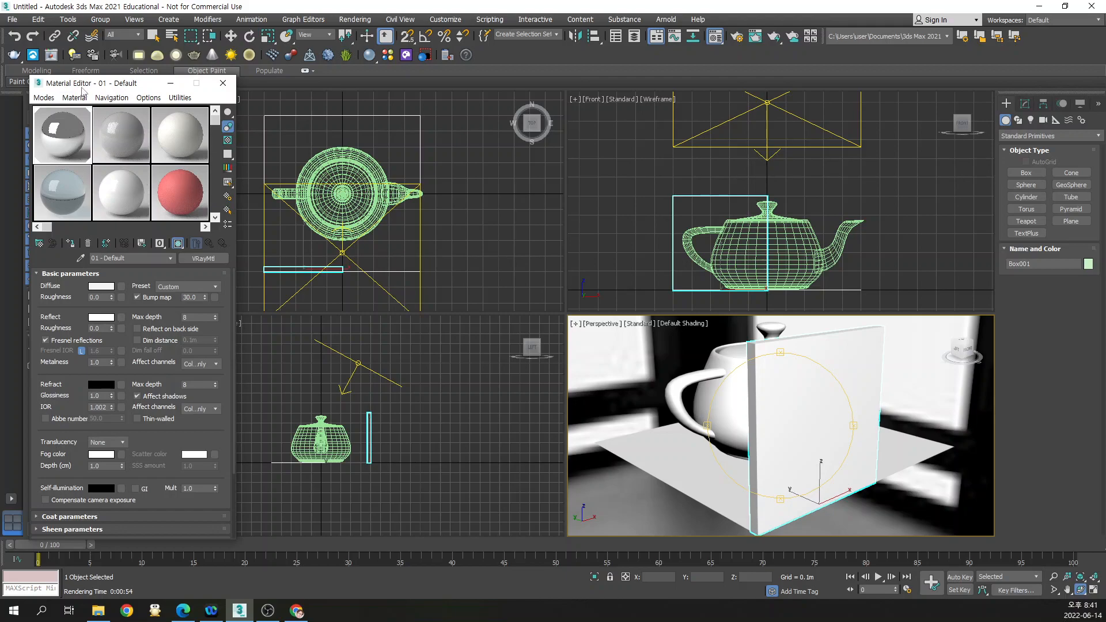
Reposition the Material Editor and hide the selected panel standing in front of the teapot
{"action": "left_click_drag", "start_coordinate": [100, 88], "coordinate": [144, 68]}
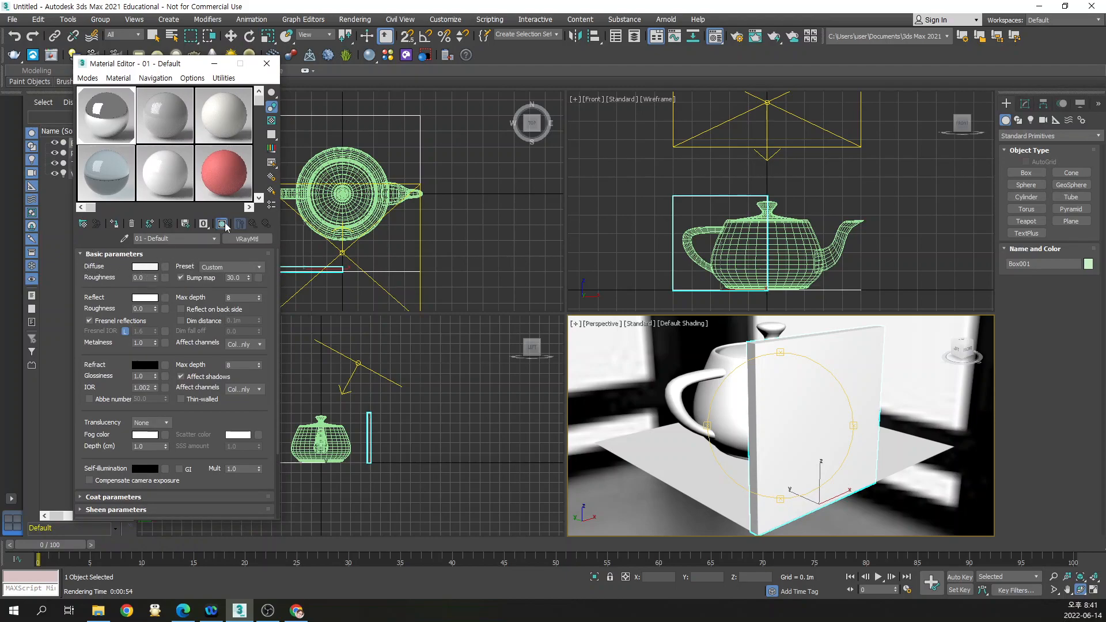
{"action": "left_click", "coordinate": [237, 35]}
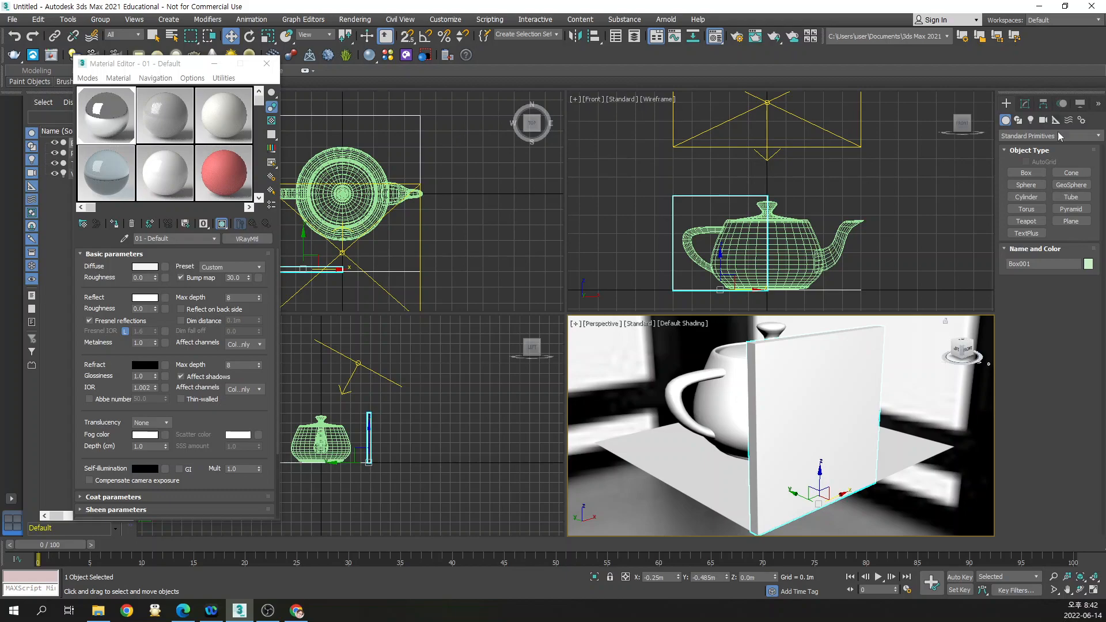
{"action": "left_click", "coordinate": [1081, 104]}
{"action": "left_click", "coordinate": [1047, 387]}
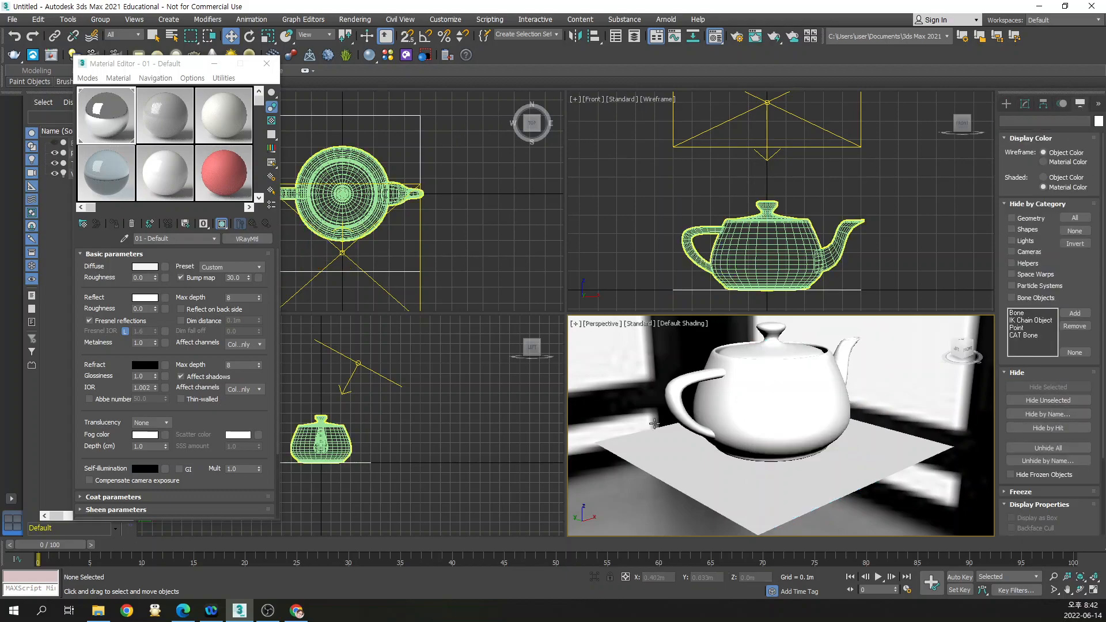
Assign the aluminium material to the teapot, test-render the perspective view, and move the rendered image clear of the Material Editor
{"action": "left_click", "coordinate": [815, 395]}
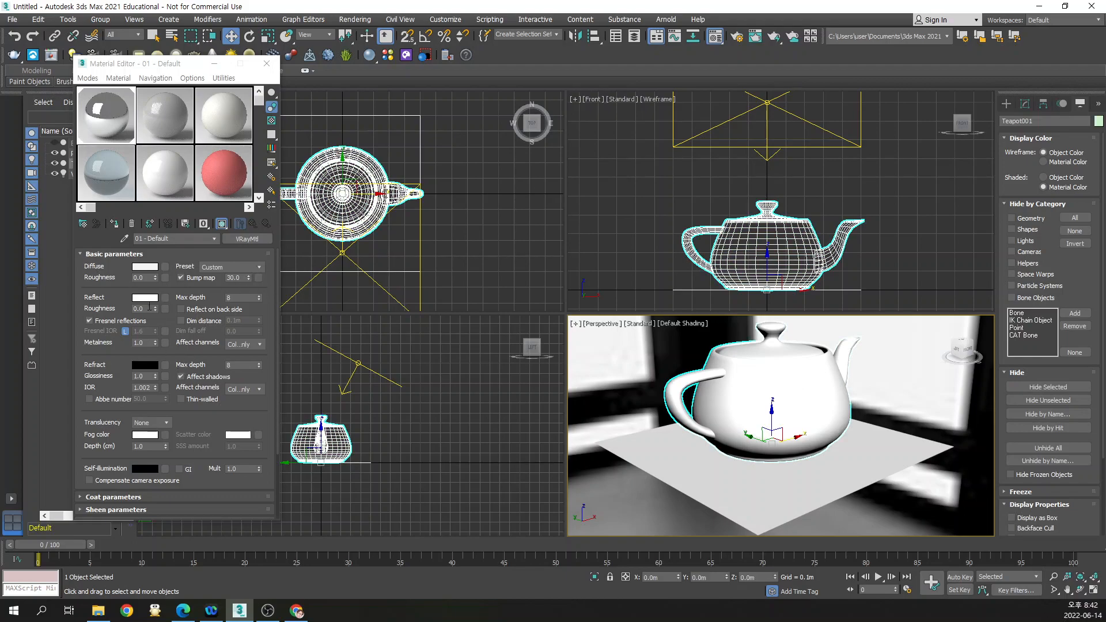
{"action": "left_click", "coordinate": [114, 224]}
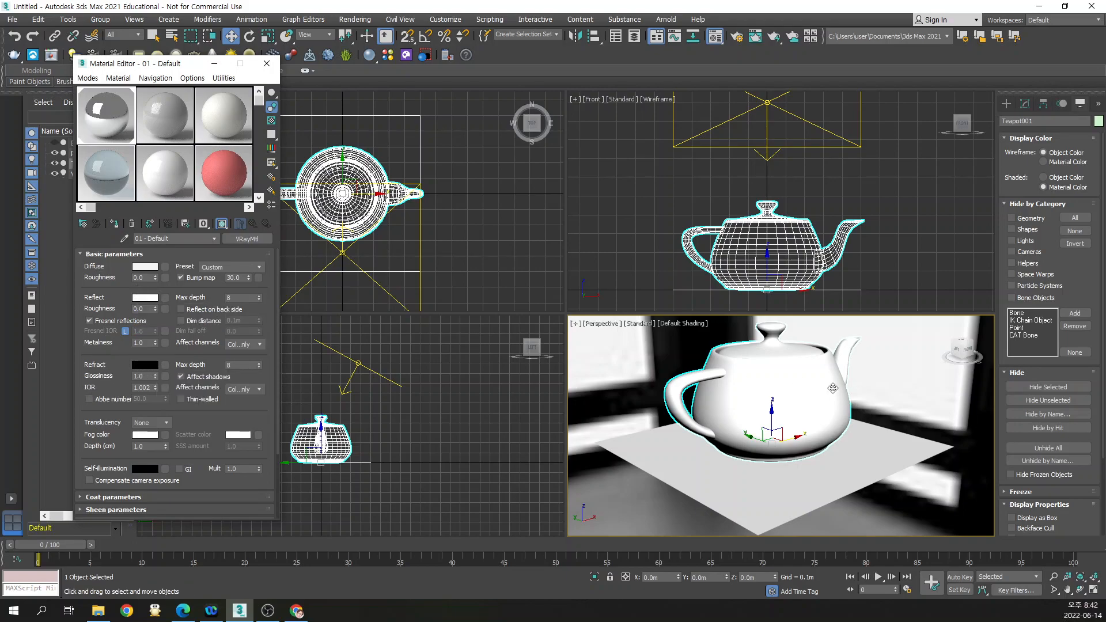
{"action": "left_click", "coordinate": [776, 40]}
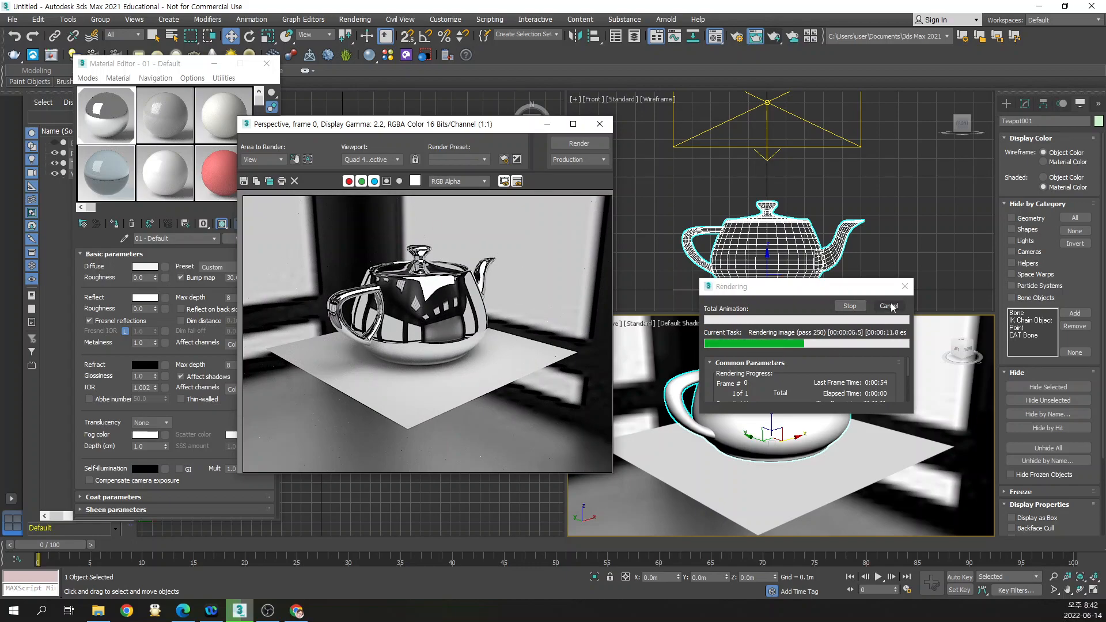
{"action": "left_click_drag", "start_coordinate": [339, 125], "coordinate": [380, 75]}
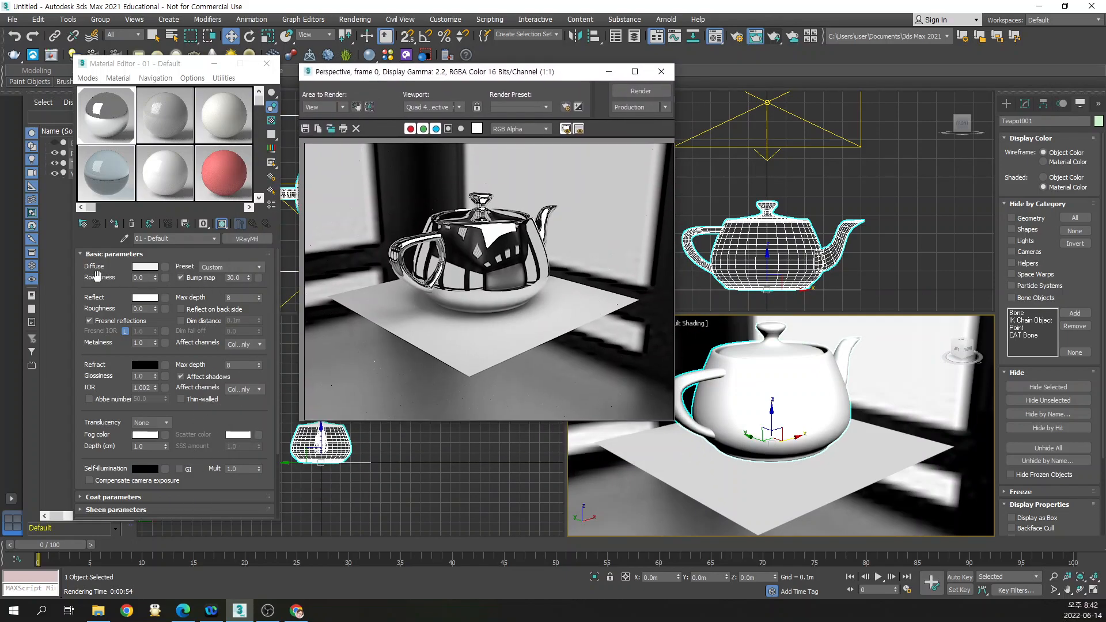
Load the 2022-2_1 poster PNG from the 디대행사안내 수정 folder as a bitmap in the material's Diffuse map slot
{"action": "left_click", "coordinate": [164, 279]}
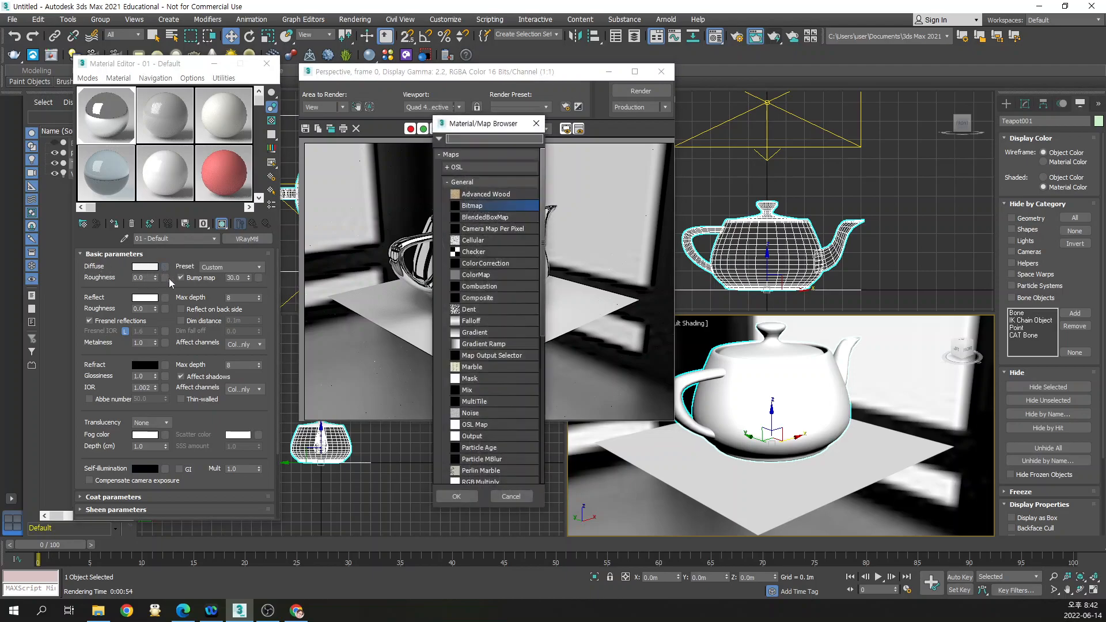
{"action": "double_click", "coordinate": [470, 206]}
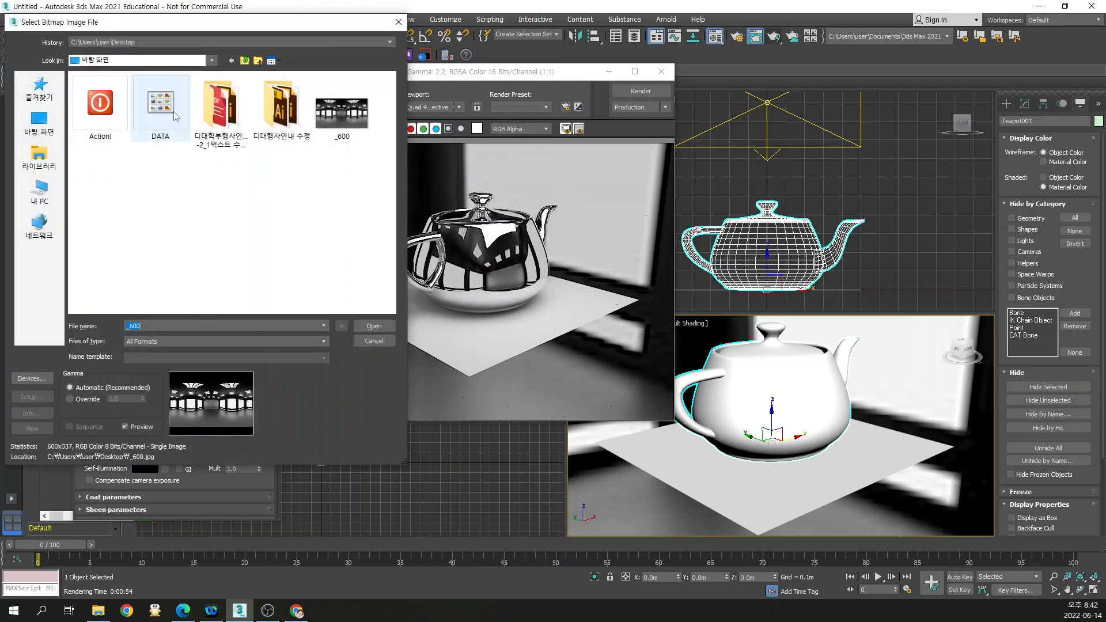
{"action": "left_click_drag", "start_coordinate": [231, 18], "coordinate": [232, 92]}
{"action": "double_click", "coordinate": [282, 171]}
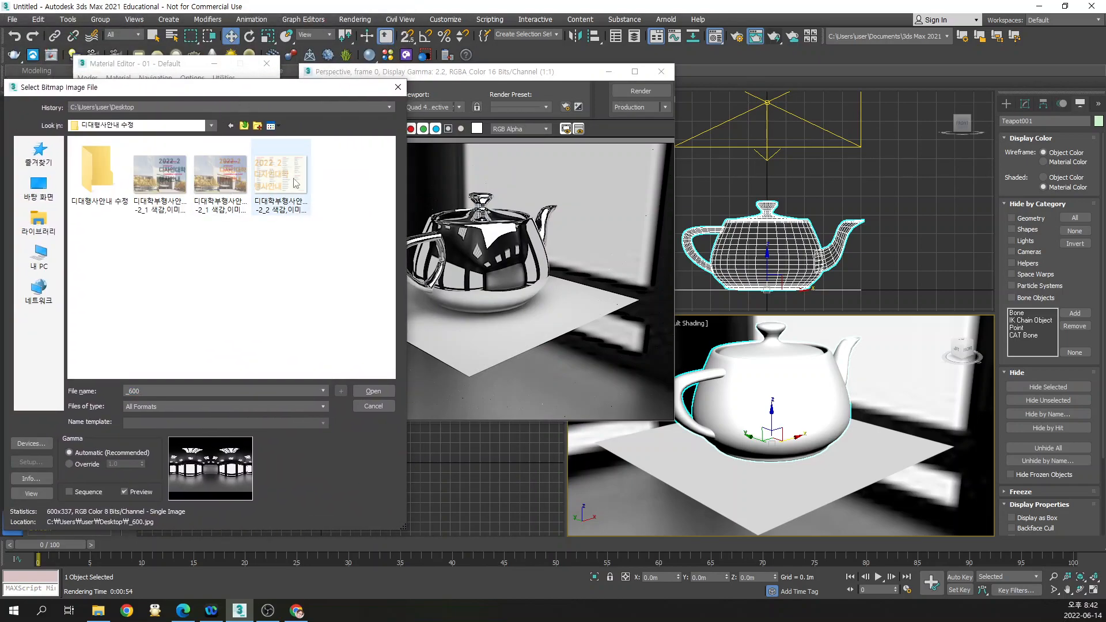
{"action": "left_click", "coordinate": [158, 178]}
{"action": "left_click", "coordinate": [373, 391]}
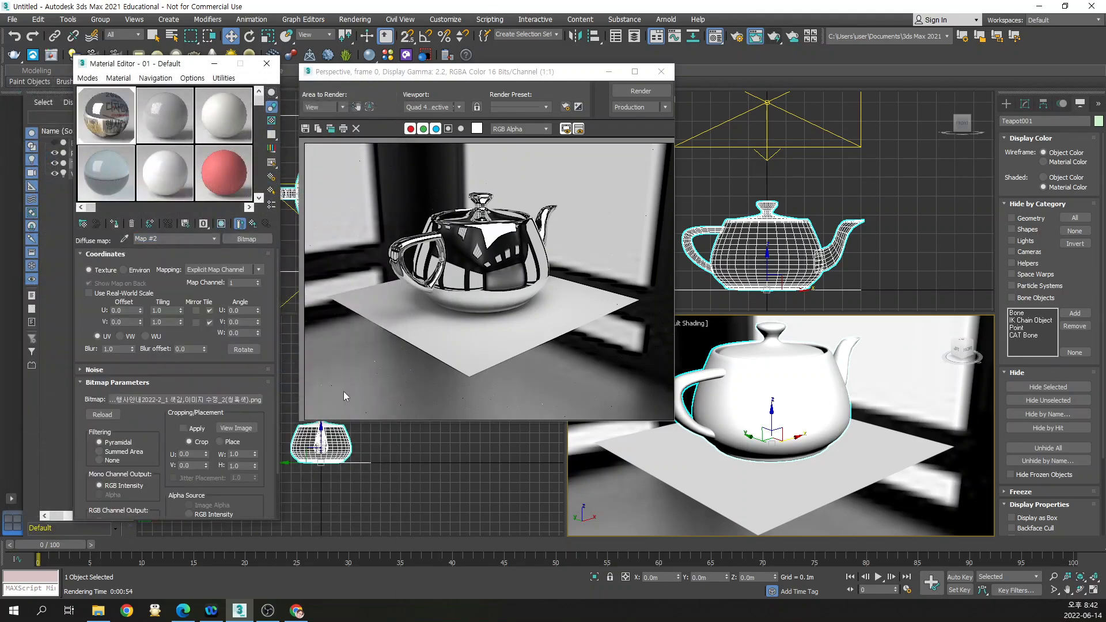
{"action": "left_click", "coordinate": [253, 224]}
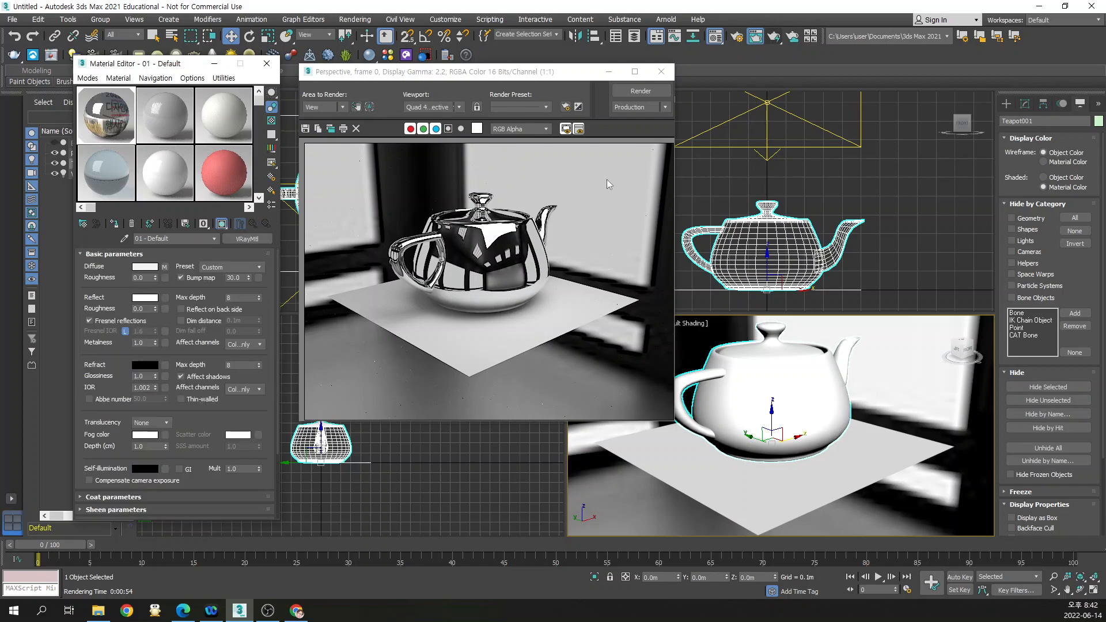
Test-render the perspective view of the textured teapot before and after checking the material's diffuse colour
{"action": "left_click", "coordinate": [641, 96]}
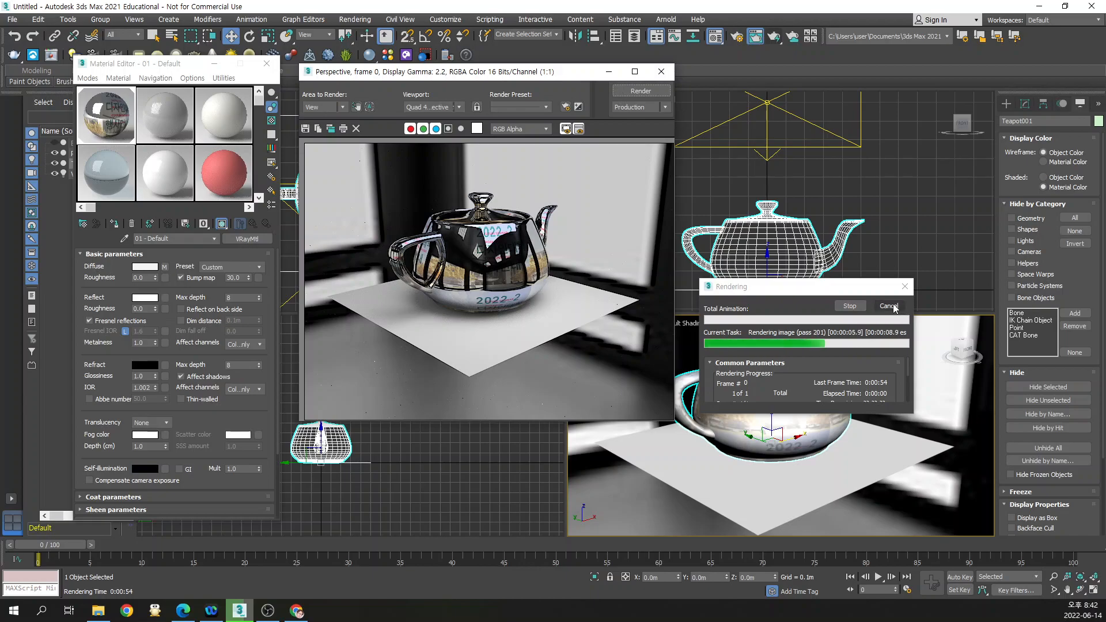
{"action": "left_click", "coordinate": [893, 306]}
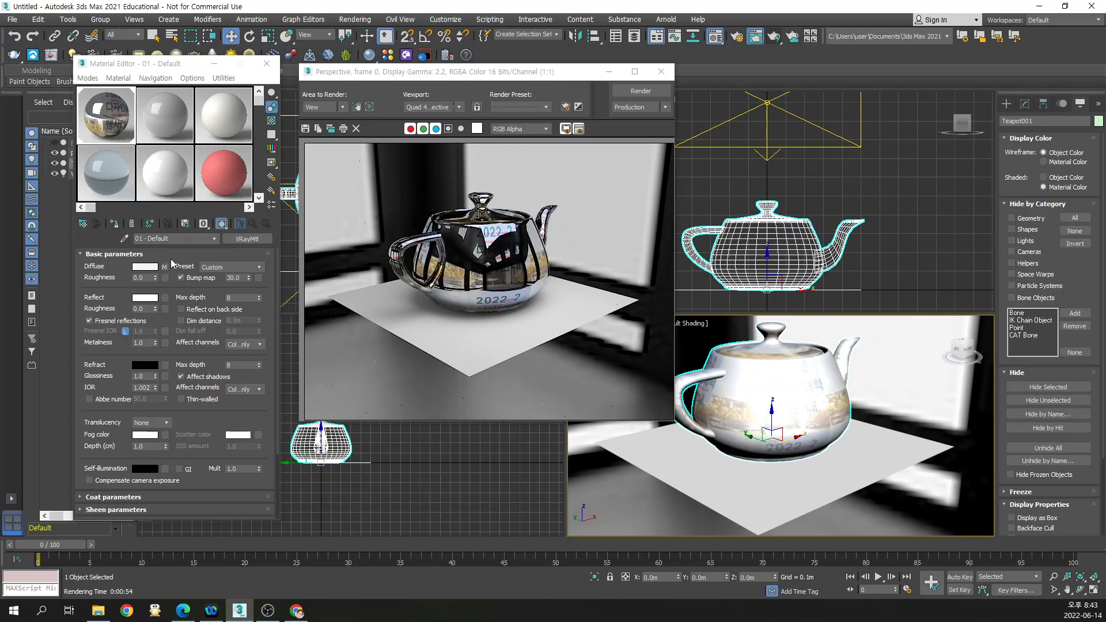
{"action": "left_click", "coordinate": [135, 268]}
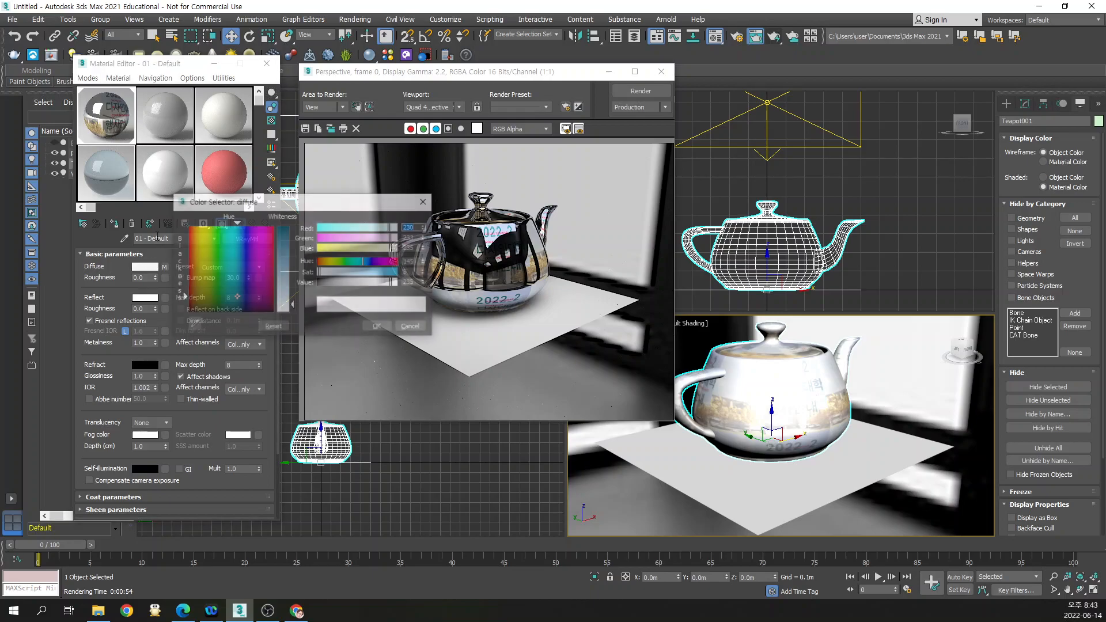
{"action": "left_click", "coordinate": [378, 327]}
{"action": "left_click", "coordinate": [640, 91]}
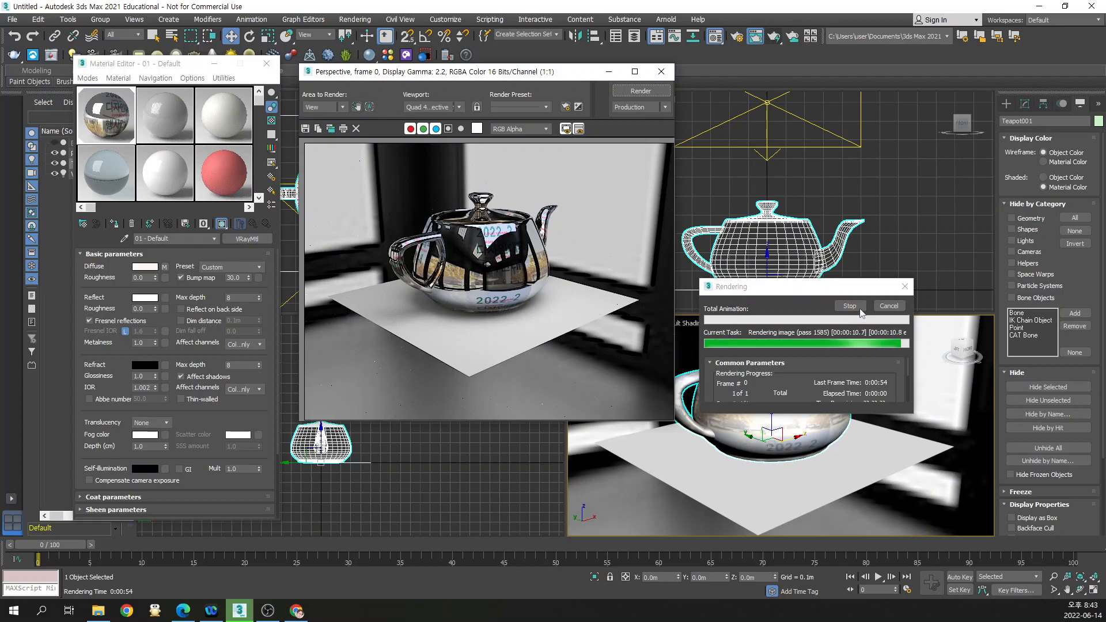
Set the material's reflection colour to black and test-render the perspective view, stopping the render early
{"action": "left_click", "coordinate": [145, 297]}
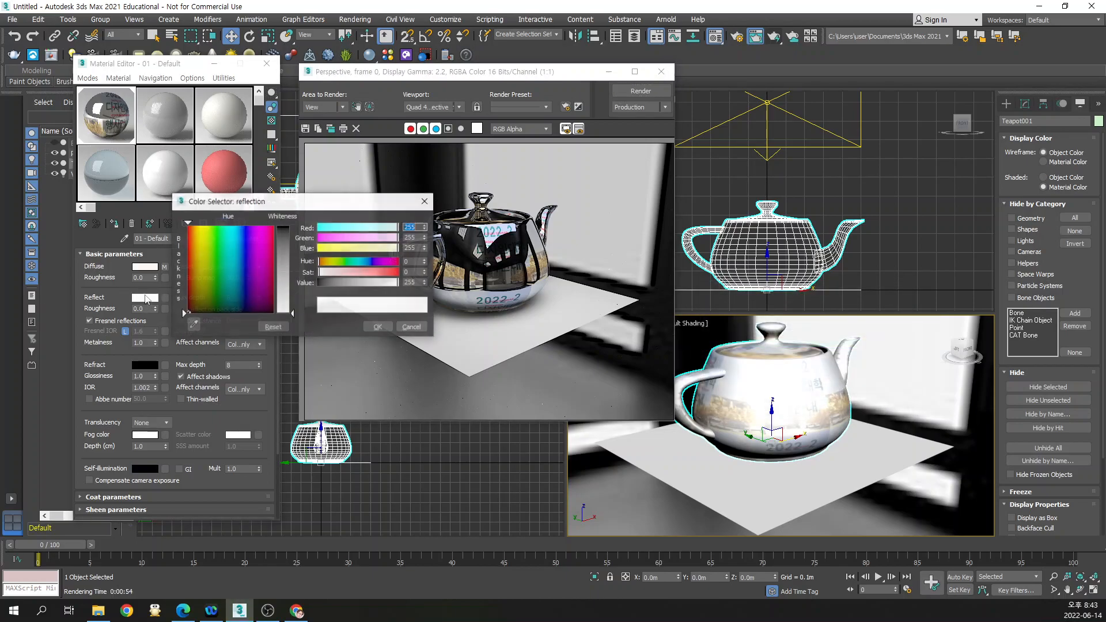
{"action": "left_click_drag", "start_coordinate": [240, 271], "coordinate": [242, 314]}
{"action": "left_click_drag", "start_coordinate": [283, 247], "coordinate": [284, 213]}
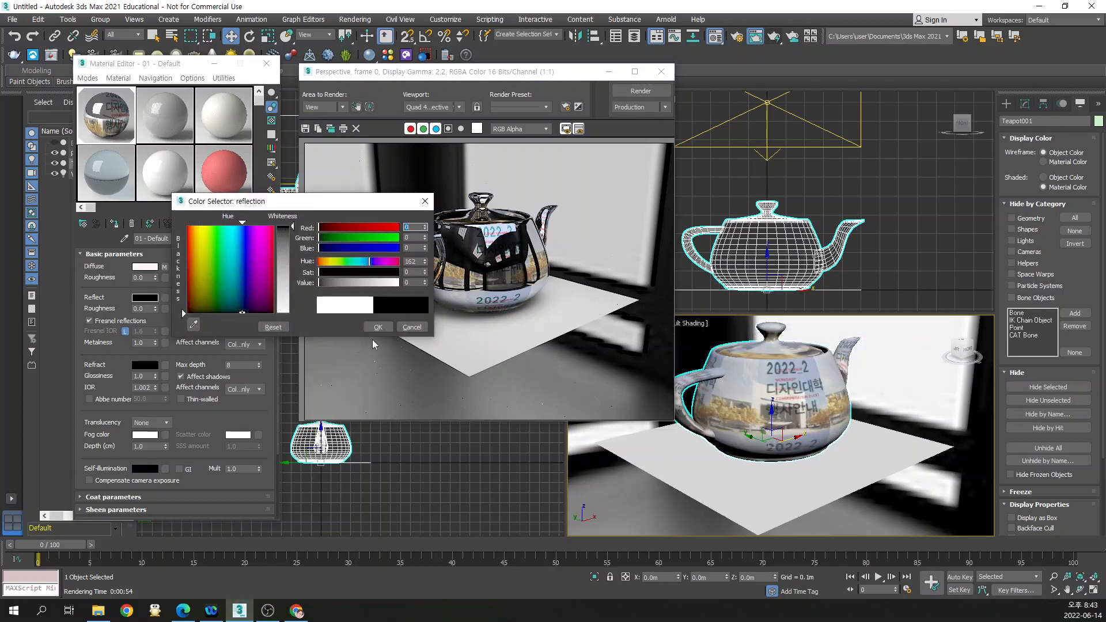
{"action": "left_click", "coordinate": [377, 328]}
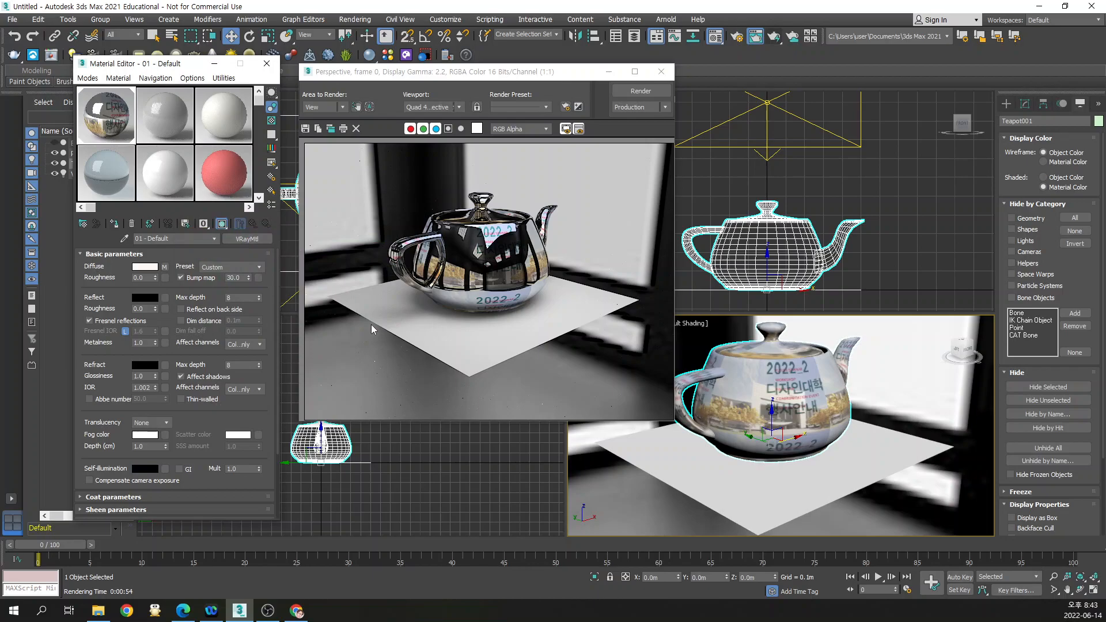
{"action": "left_click", "coordinate": [636, 92]}
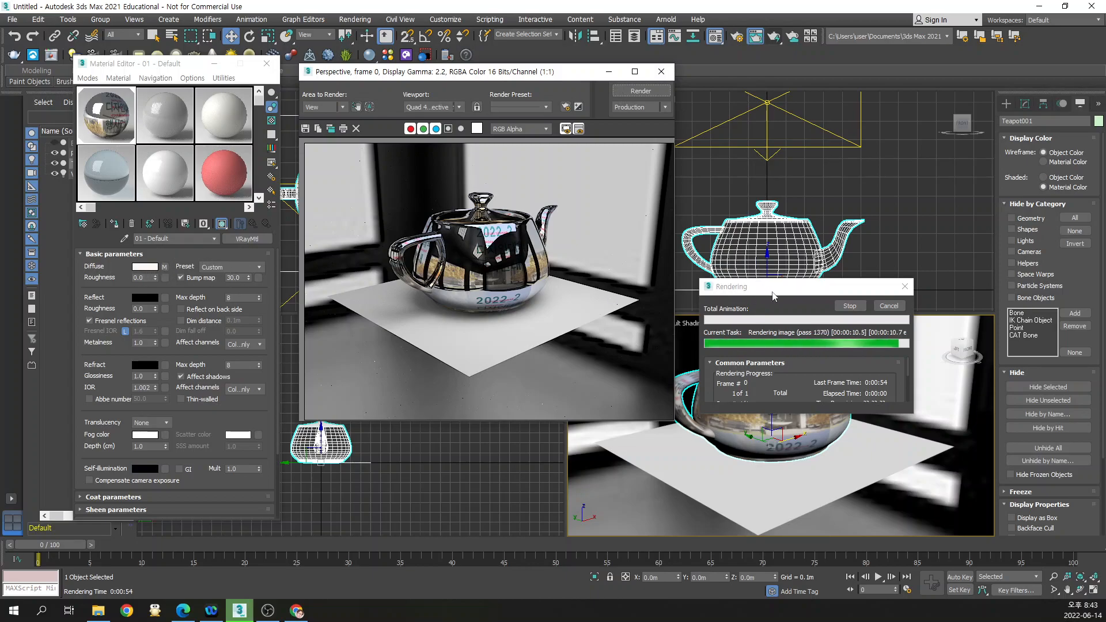
{"action": "left_click_drag", "start_coordinate": [777, 293], "coordinate": [790, 235]}
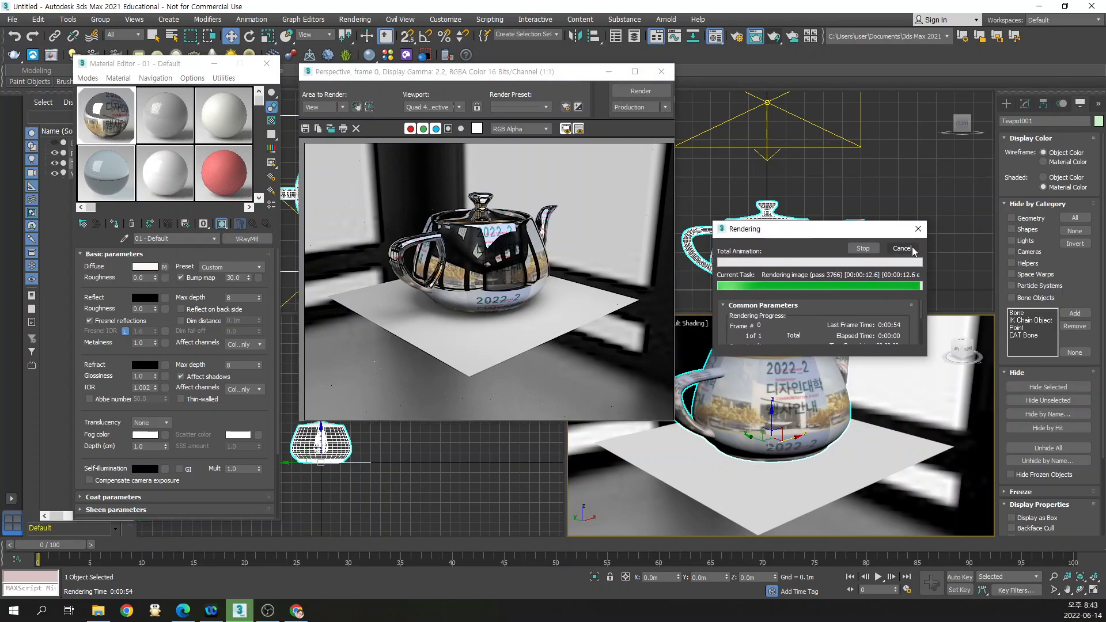
{"action": "left_click", "coordinate": [902, 249]}
{"action": "left_click", "coordinate": [426, 497]}
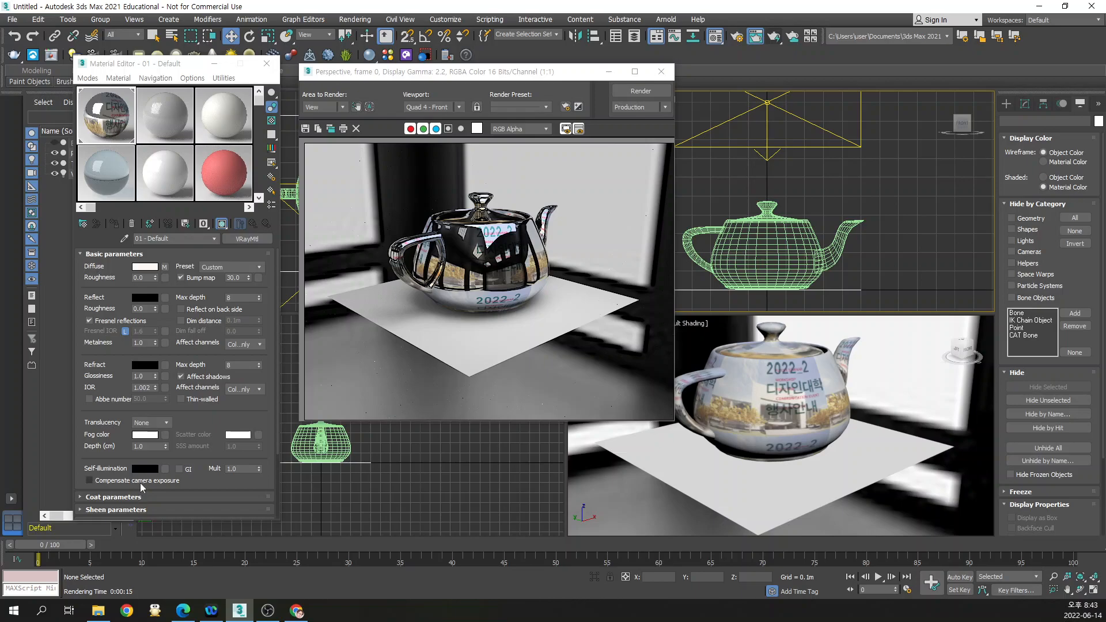
Set the material's metalness to 0 and test-render the teapot in the front and perspective views
{"action": "double_click", "coordinate": [147, 343]}
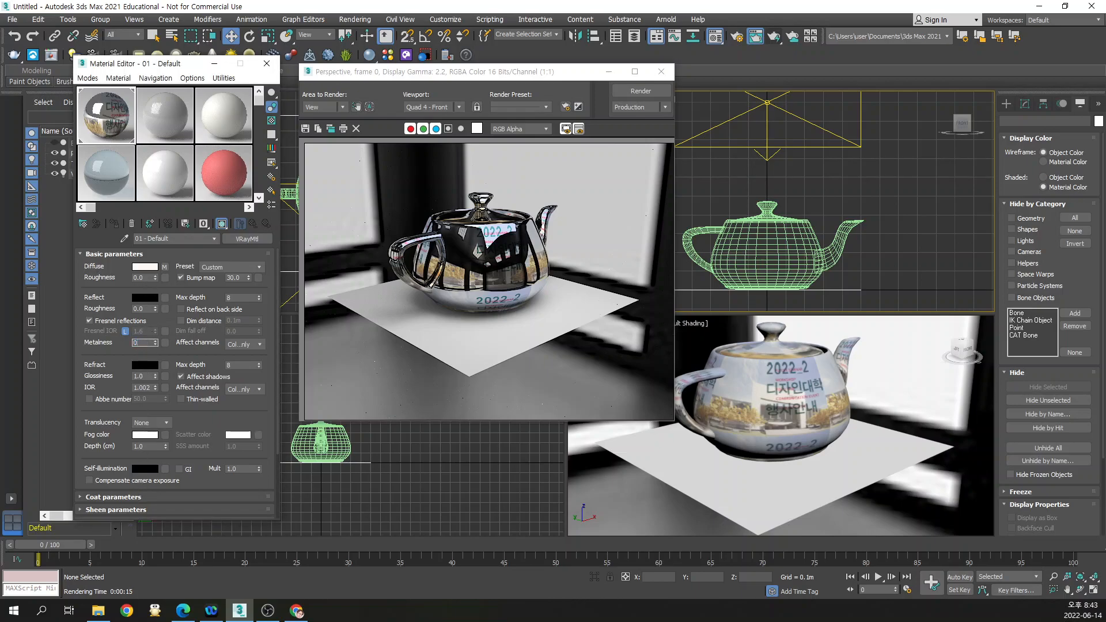
{"action": "type", "text": "0"}
{"action": "key", "text": "Return"}
{"action": "left_click", "coordinate": [641, 91]}
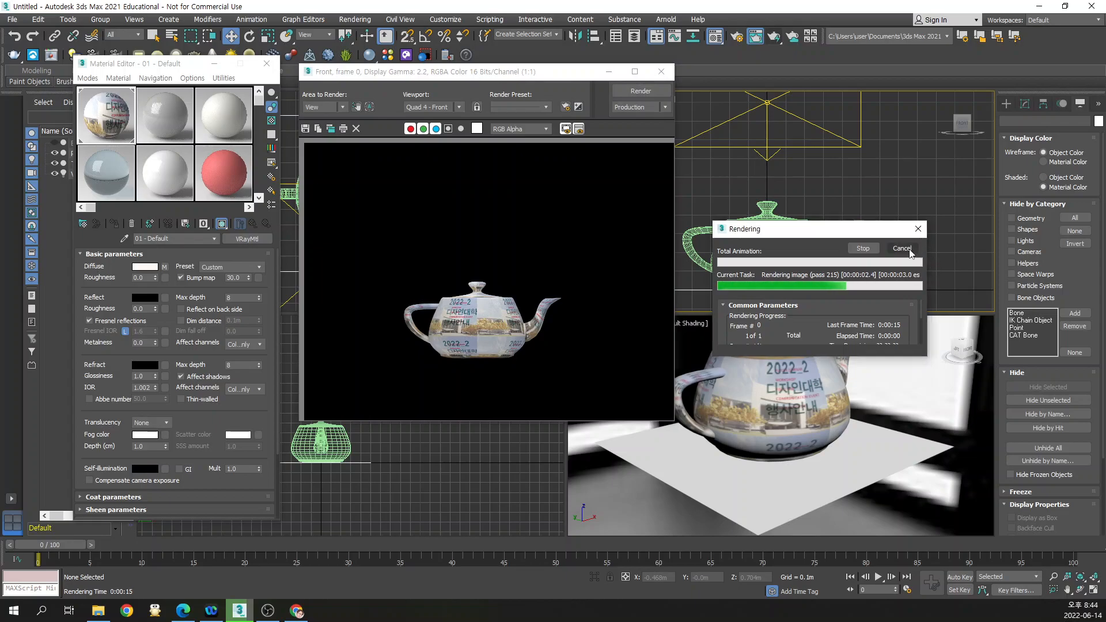
{"action": "left_click", "coordinate": [902, 249]}
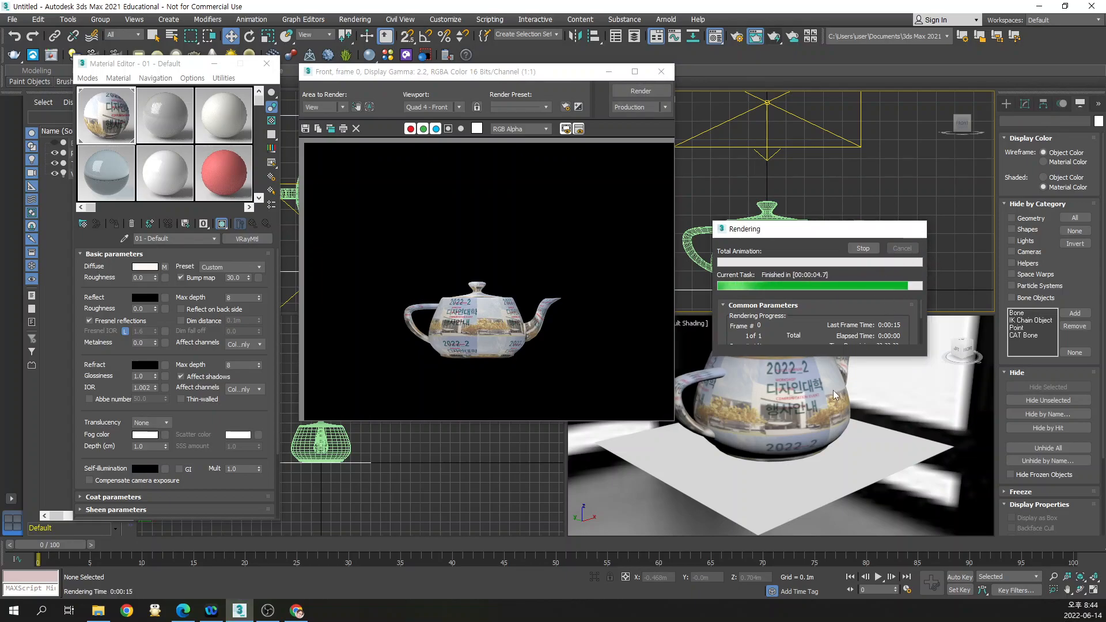
{"action": "left_click", "coordinate": [841, 347]}
{"action": "left_click", "coordinate": [640, 91]}
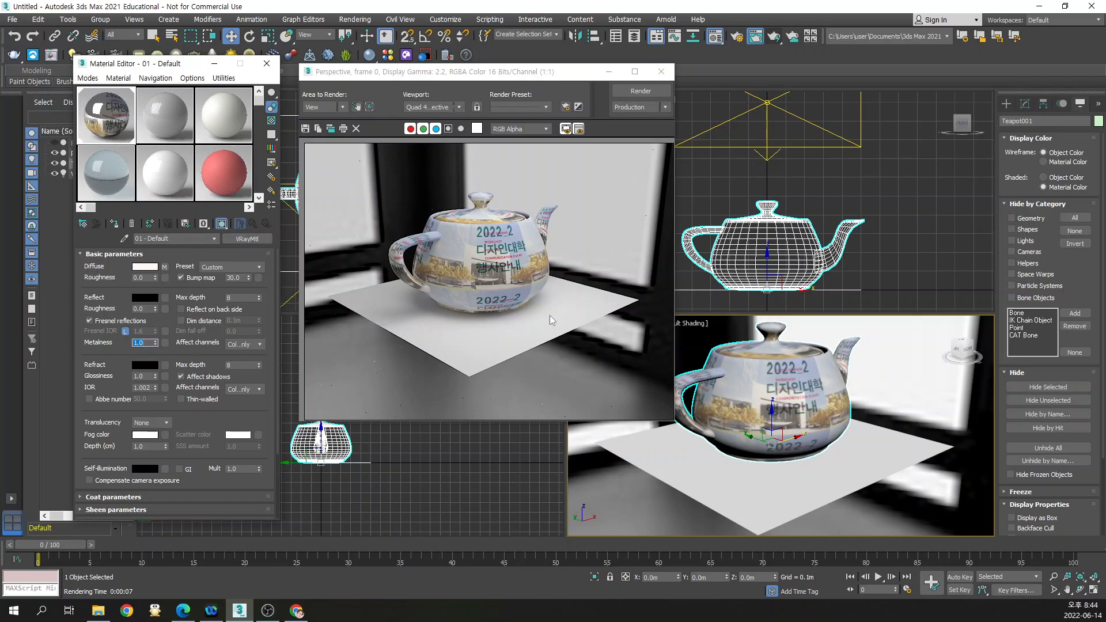
Test-render the teapot with metalness at 1.0, and again with the reflection colour set to white (255)
{"action": "left_click", "coordinate": [637, 93]}
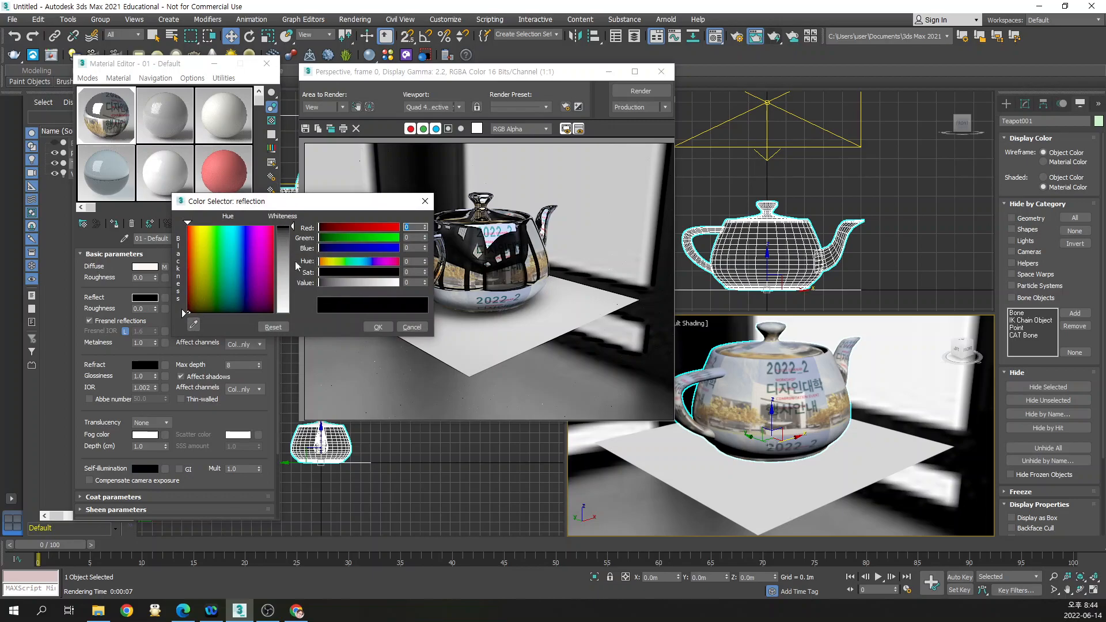
{"action": "left_click_drag", "start_coordinate": [279, 293], "coordinate": [283, 329]}
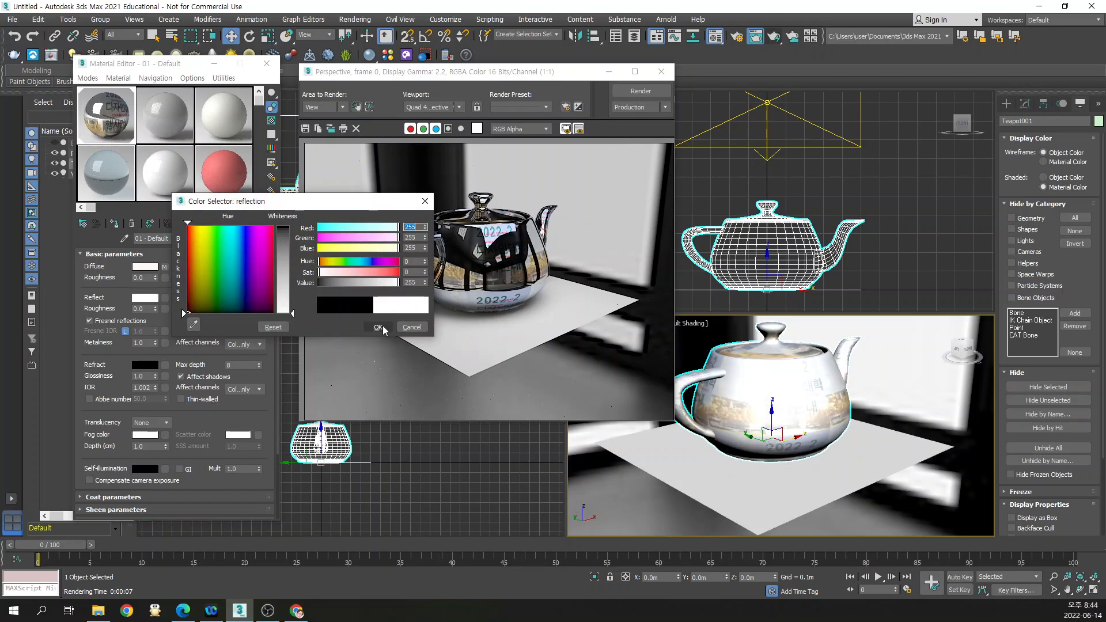
{"action": "left_click", "coordinate": [378, 327]}
{"action": "left_click", "coordinate": [635, 91]}
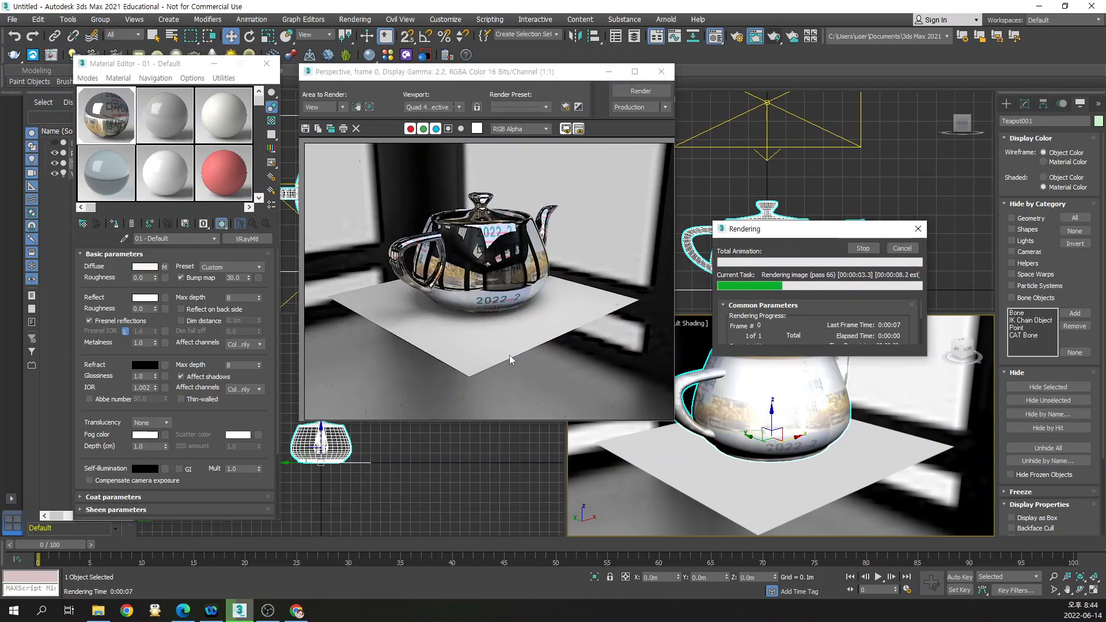
{"action": "left_click", "coordinate": [898, 249]}
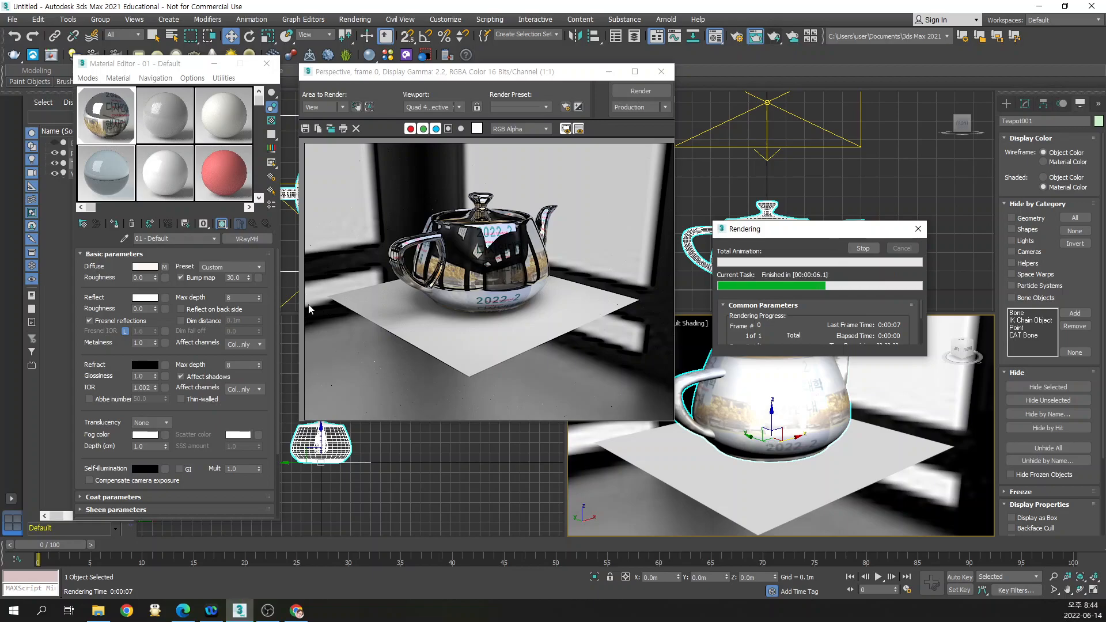
Test-render the teapot with a reflection roughness of 0.3, and reset the roughness to 0.0
{"action": "left_click", "coordinate": [148, 309]}
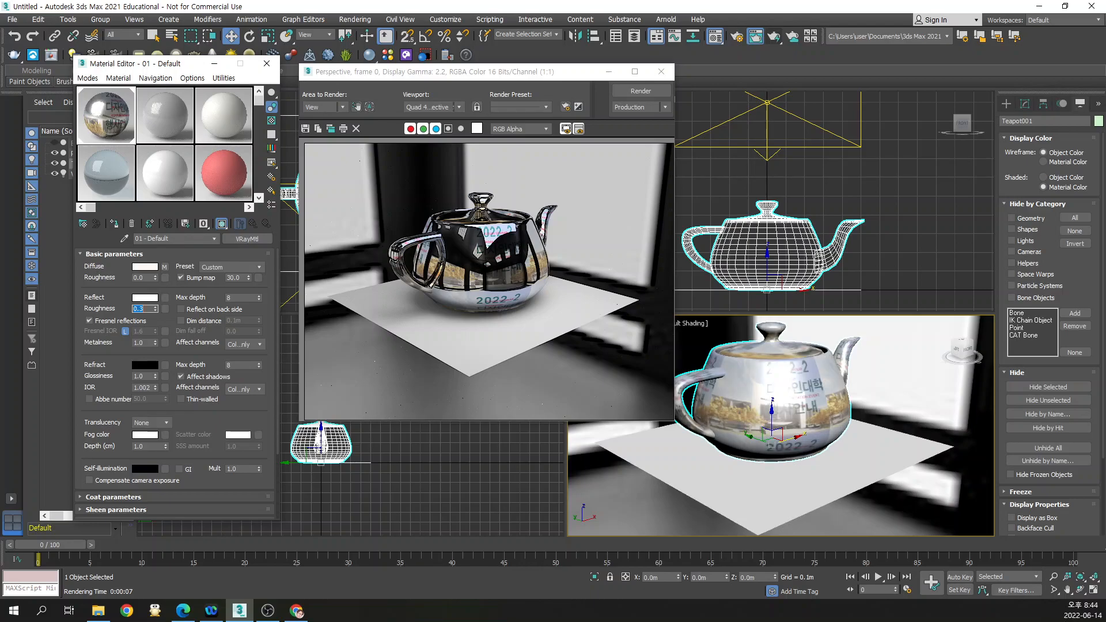
{"action": "left_click", "coordinate": [640, 91]}
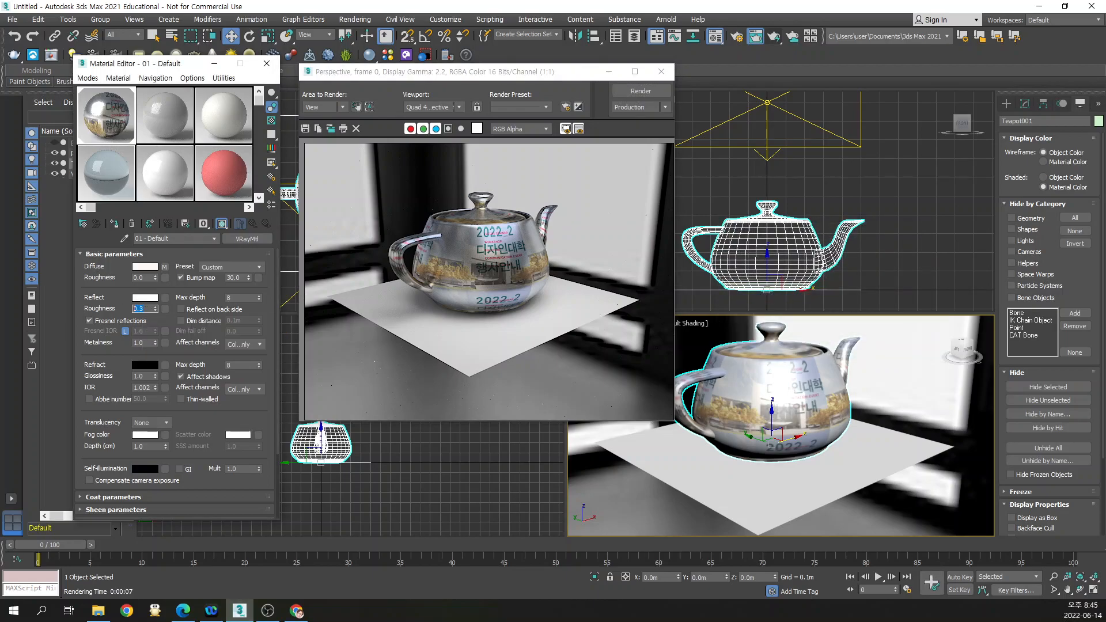
{"action": "key", "text": "Return"}
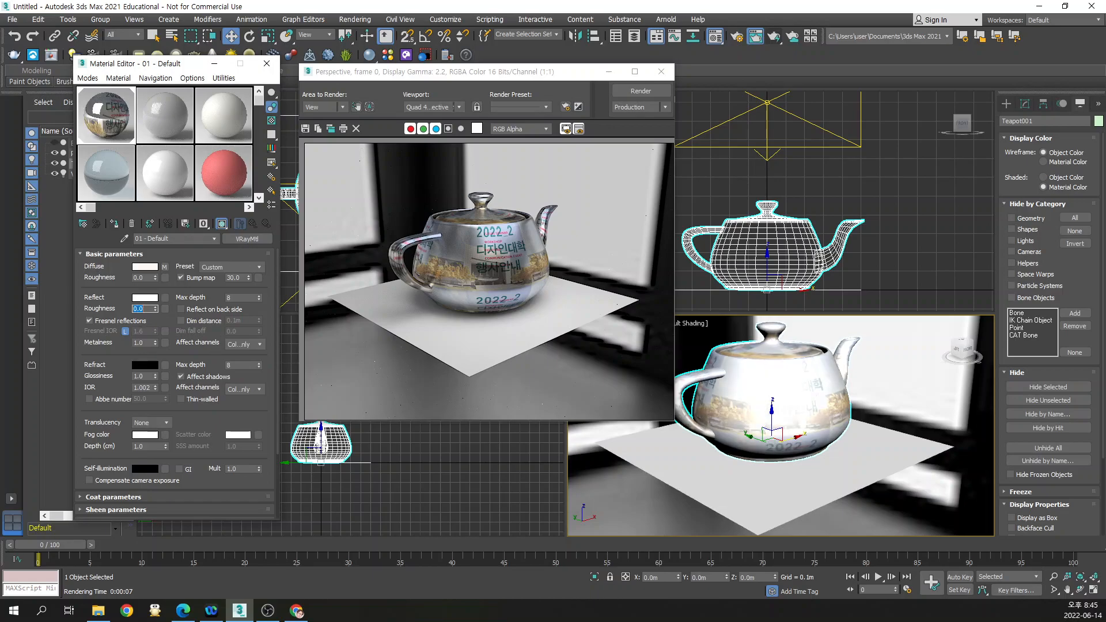
Set the material's reflection colour to dark grey (value 22) and its refraction colour to white (255)
{"action": "left_click", "coordinate": [144, 300]}
{"action": "left_click", "coordinate": [287, 234]}
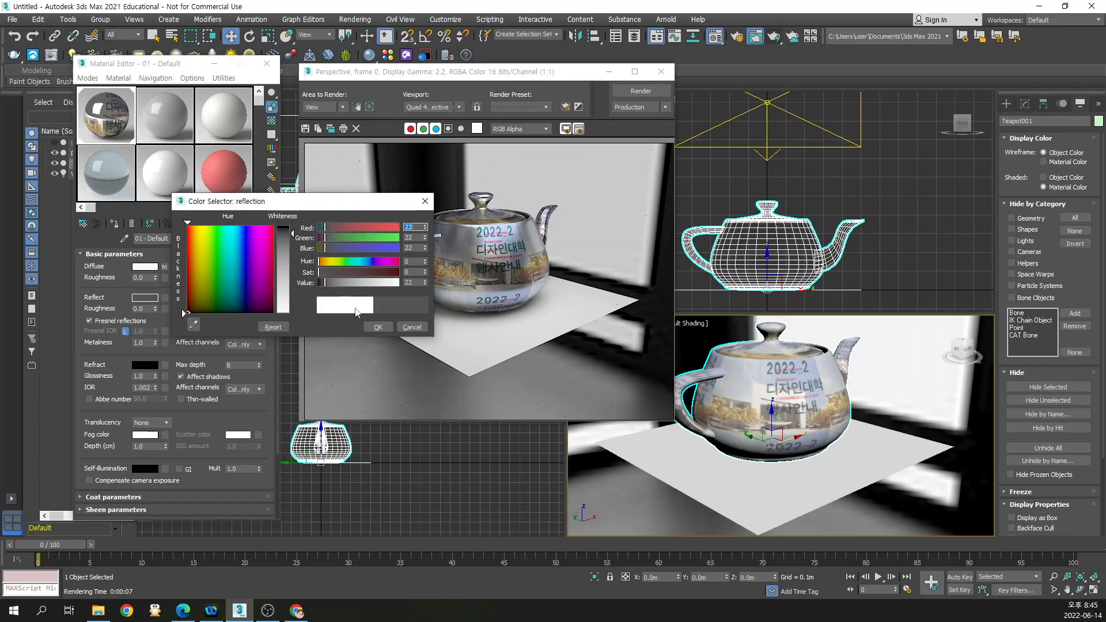
{"action": "left_click", "coordinate": [378, 327]}
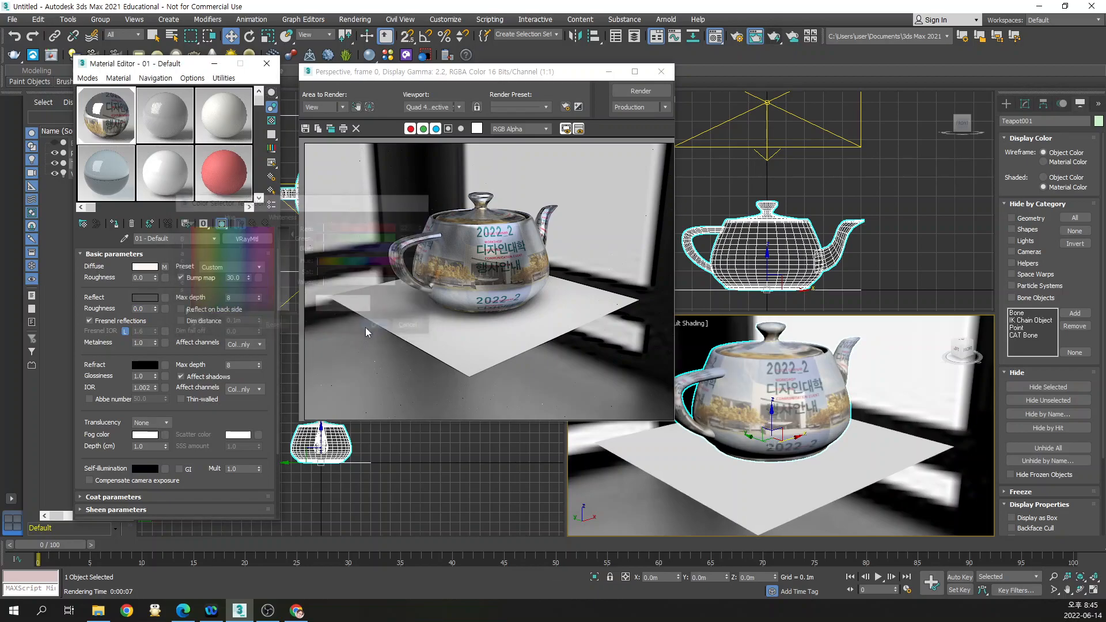
{"action": "left_click", "coordinate": [146, 366]}
{"action": "left_click", "coordinate": [287, 315]}
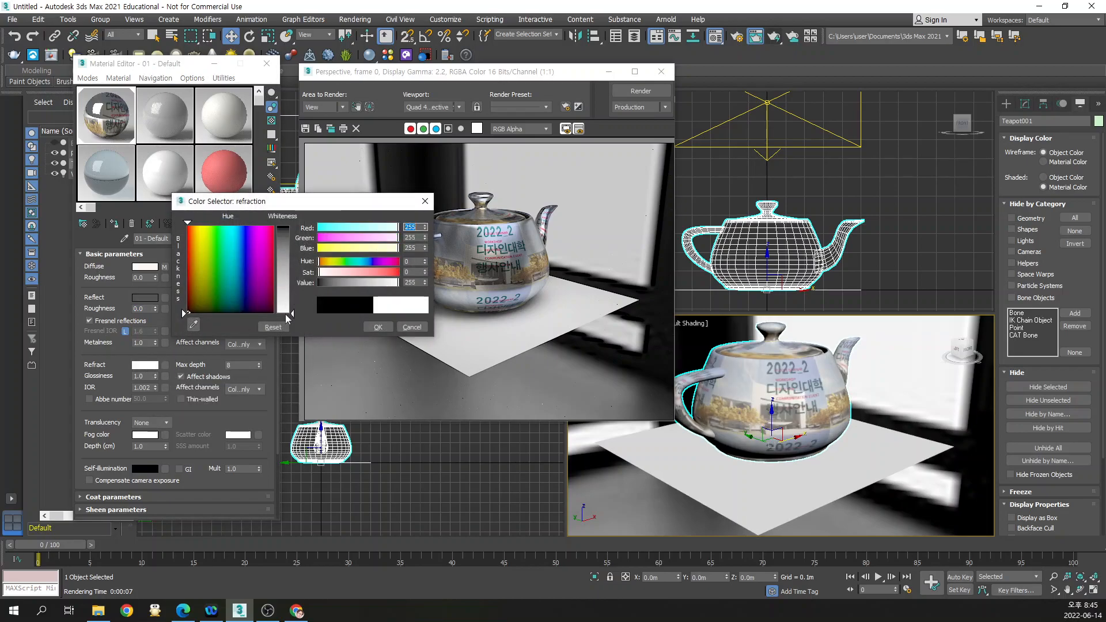
{"action": "left_click", "coordinate": [378, 327]}
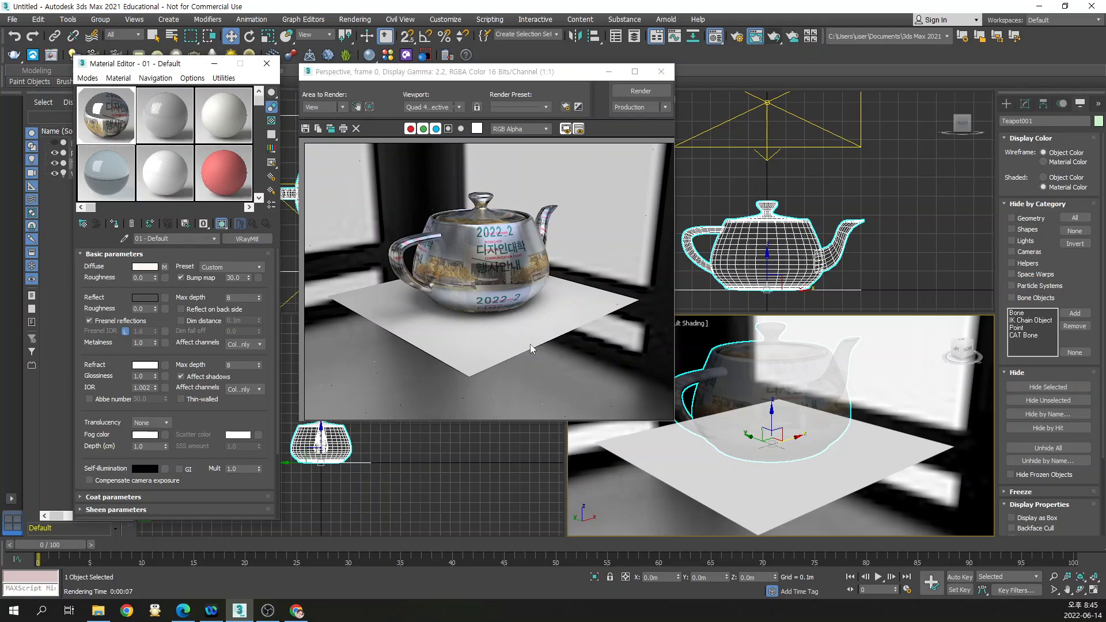
Clear the bitmap from the material's Diffuse slot, test-rendering the perspective view before and after
{"action": "left_click", "coordinate": [642, 91]}
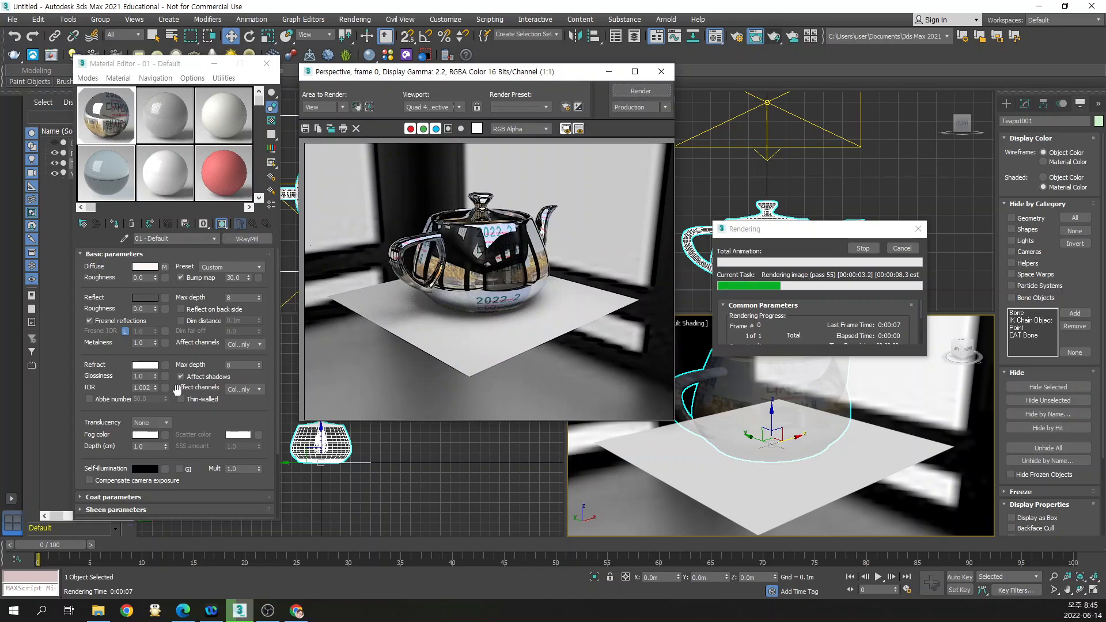
{"action": "left_click", "coordinate": [899, 249]}
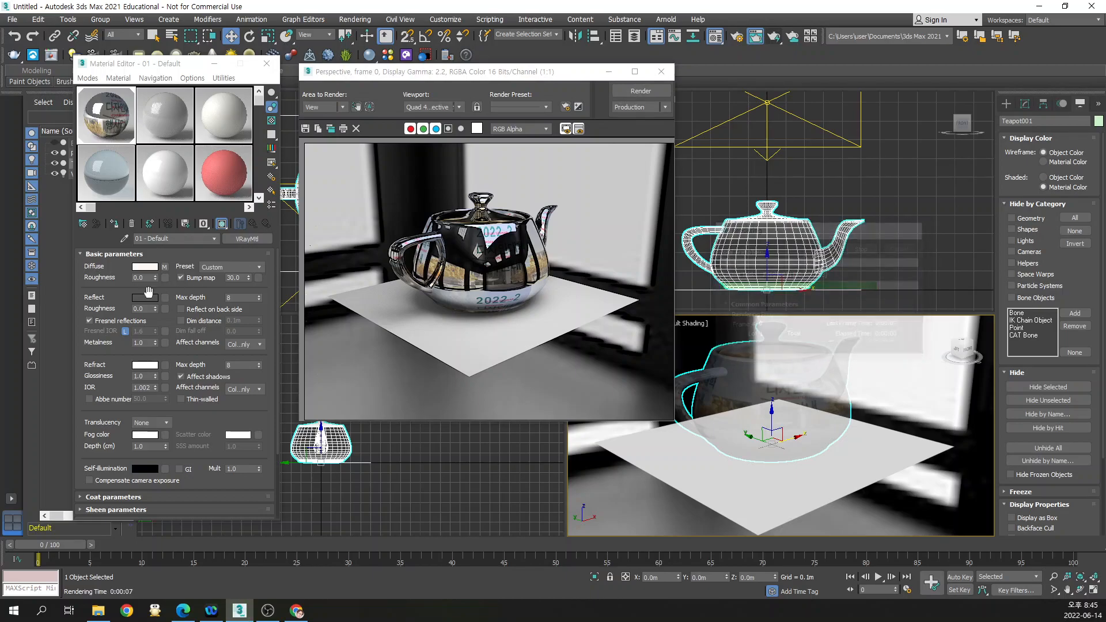
{"action": "right_click", "coordinate": [165, 268]}
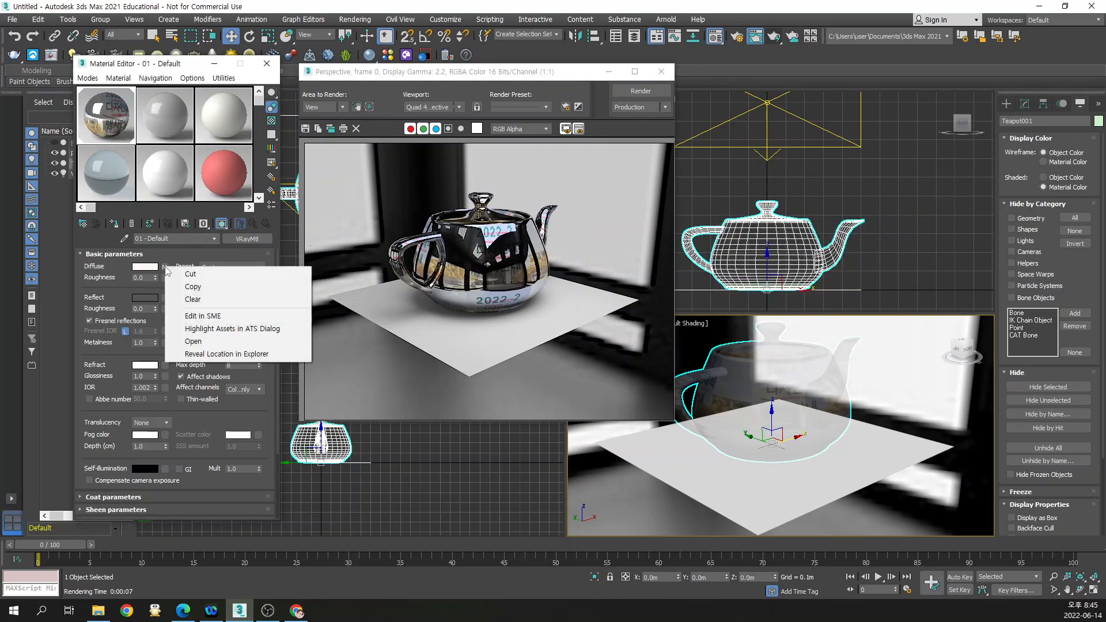
{"action": "left_click", "coordinate": [196, 298]}
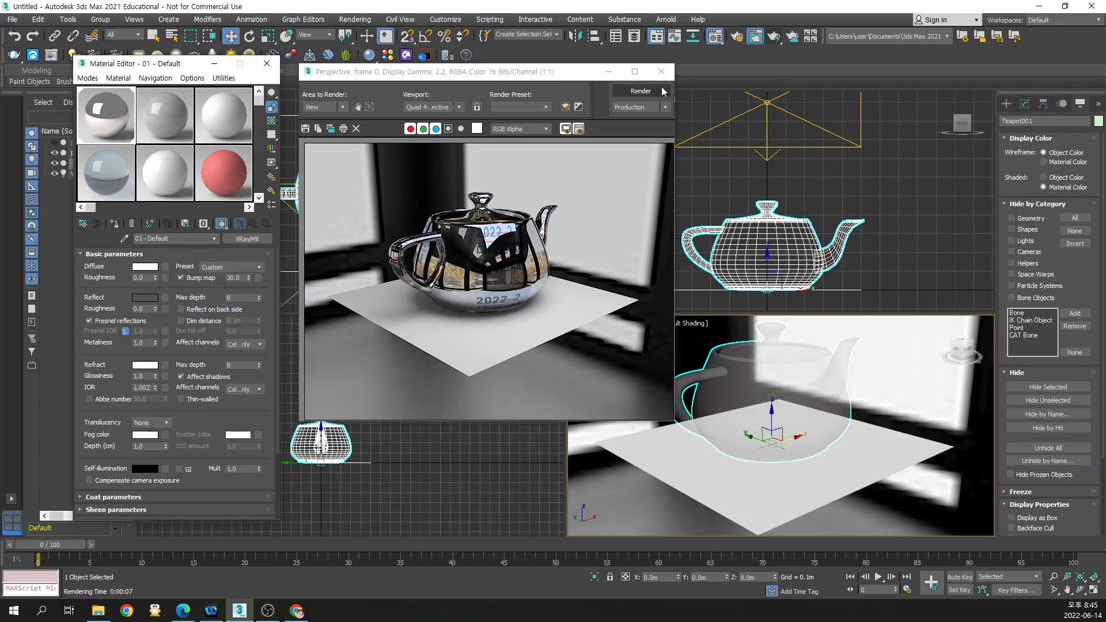
{"action": "left_click", "coordinate": [644, 92]}
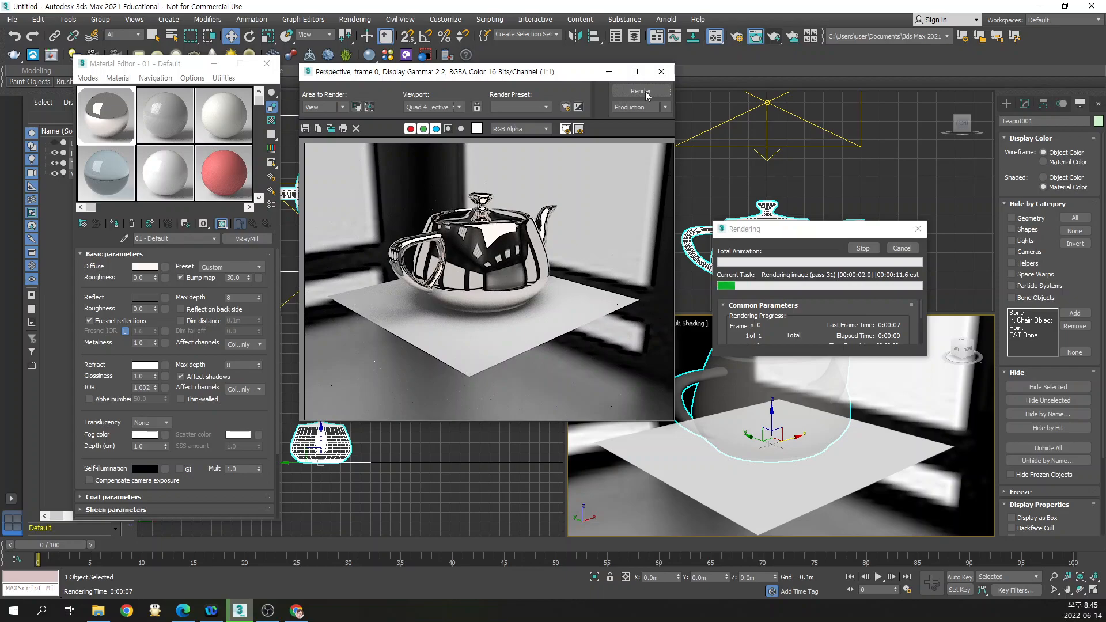
Stop the running render, set the material's reflection colour to black, and test-render the teapot
{"action": "left_click", "coordinate": [902, 247]}
{"action": "left_click", "coordinate": [145, 298]}
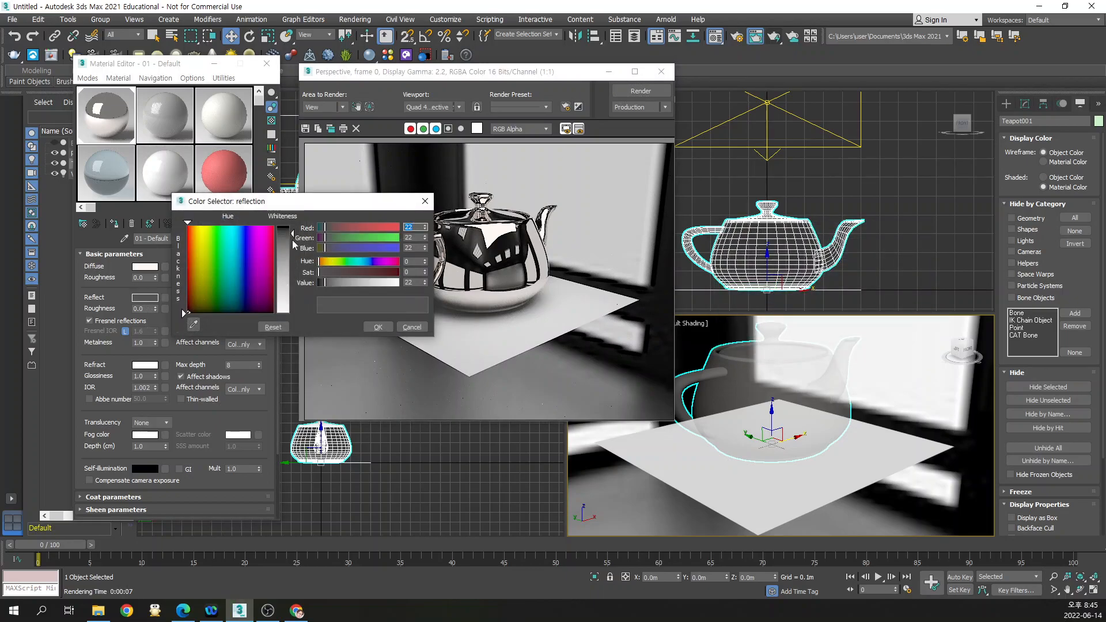
{"action": "left_click_drag", "start_coordinate": [291, 232], "coordinate": [290, 223]}
{"action": "left_click", "coordinate": [378, 327]}
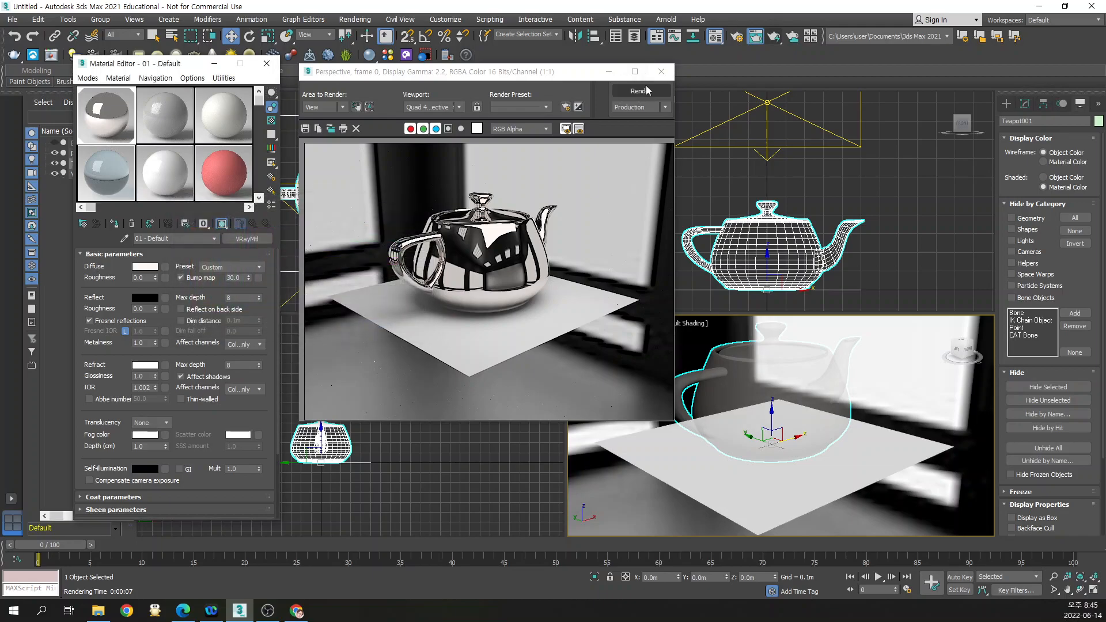
{"action": "left_click", "coordinate": [650, 90]}
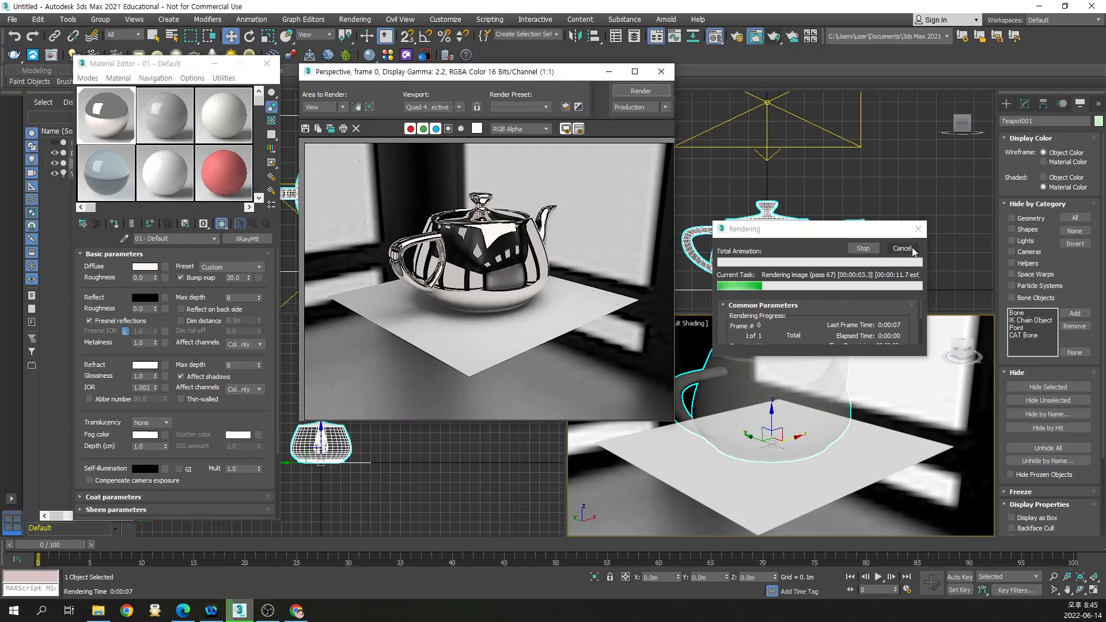
{"action": "left_click", "coordinate": [912, 249]}
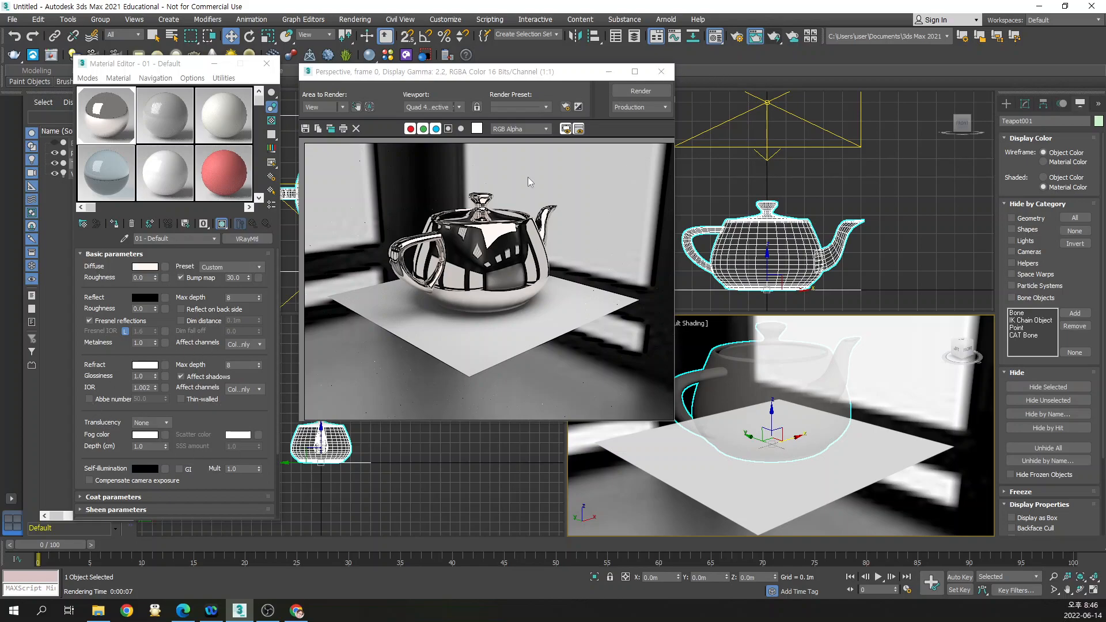
Apply the Glass preset to the material, and switch the preset to Custom
{"action": "left_click", "coordinate": [237, 267]}
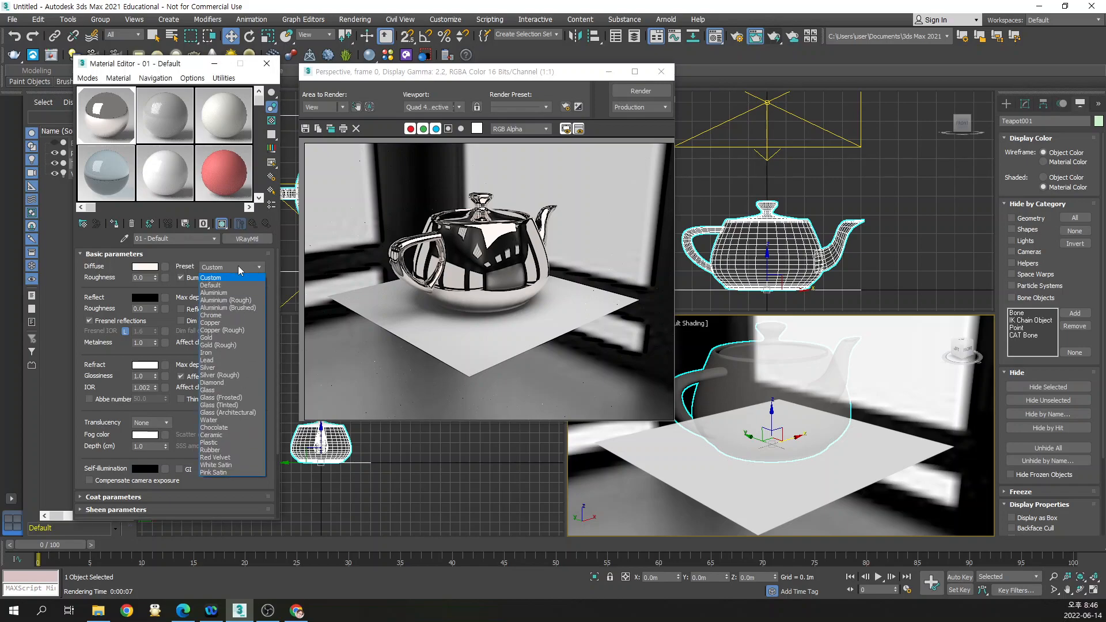
{"action": "left_click", "coordinate": [237, 267]}
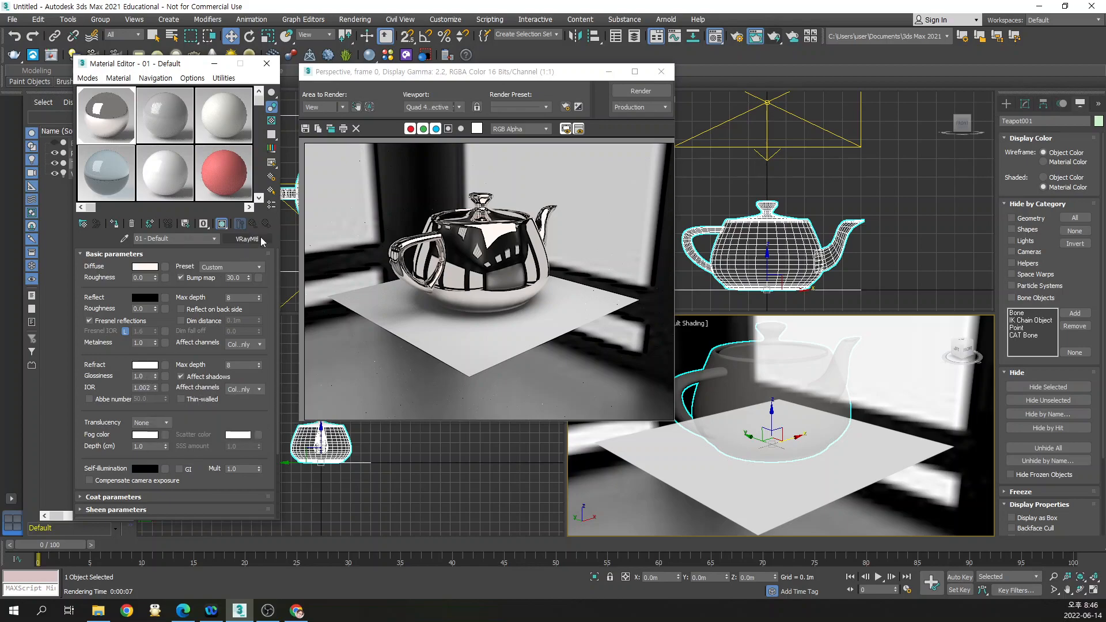
{"action": "left_click", "coordinate": [244, 269]}
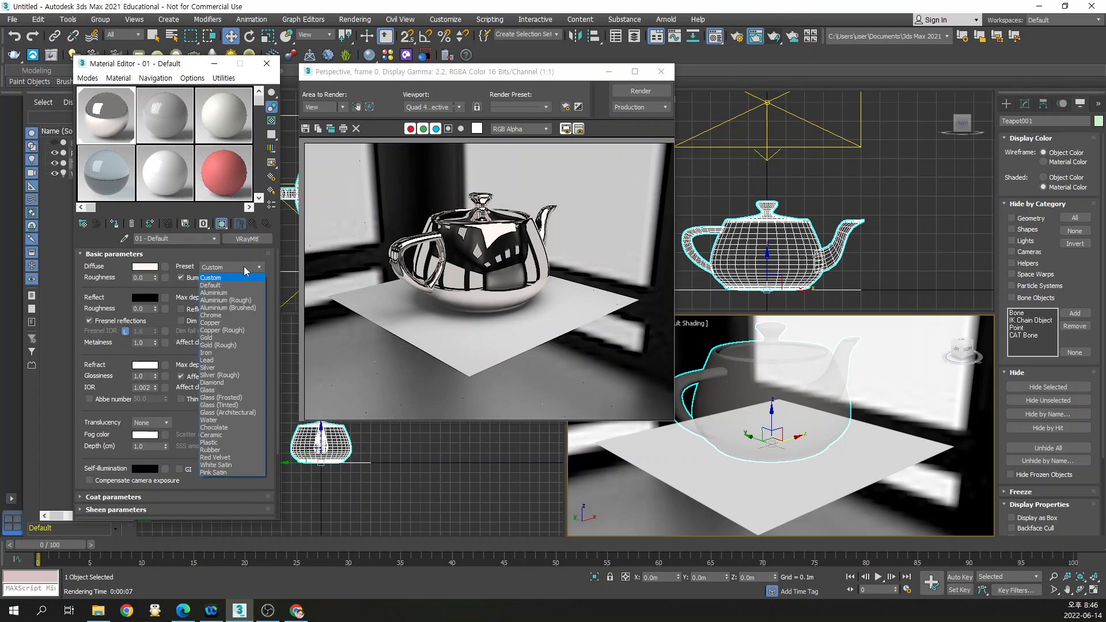
{"action": "left_click", "coordinate": [228, 391]}
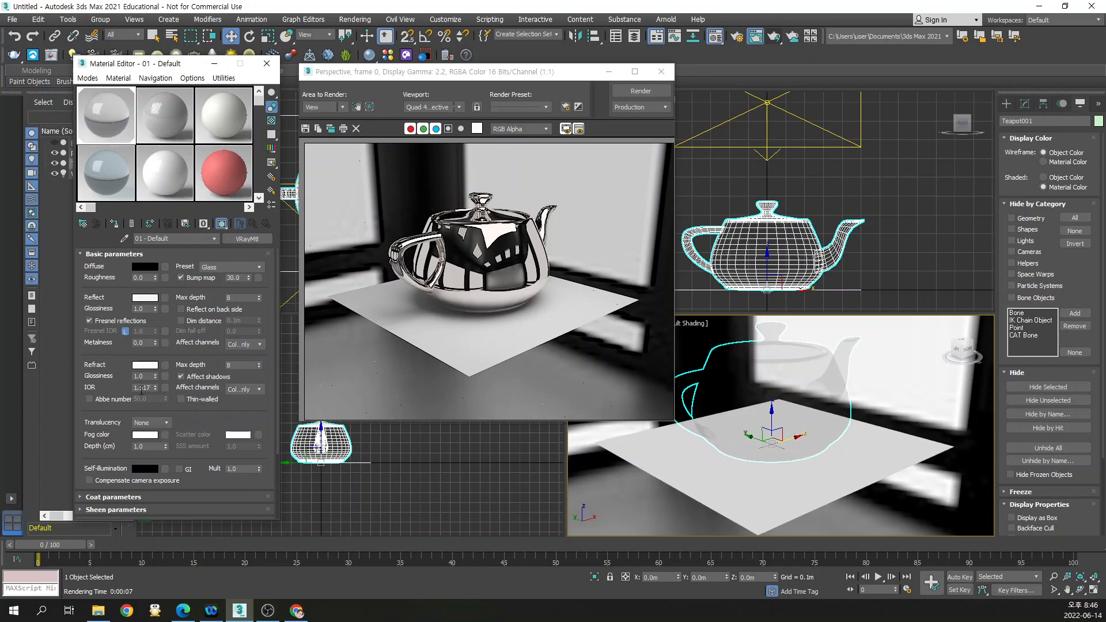
{"action": "left_click", "coordinate": [219, 267]}
{"action": "left_click", "coordinate": [220, 278]}
Load a poster image from the 디대행사안내 수정 folder as a bitmap in the Diffuse slot, and test-render the teapot
{"action": "left_click", "coordinate": [165, 268]}
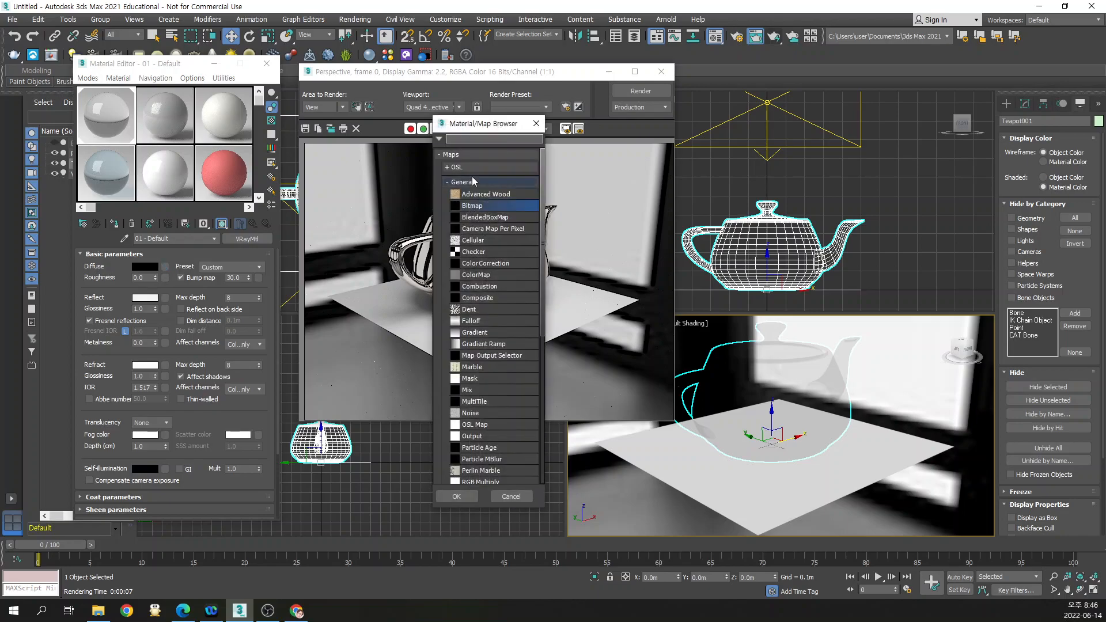
{"action": "double_click", "coordinate": [476, 209]}
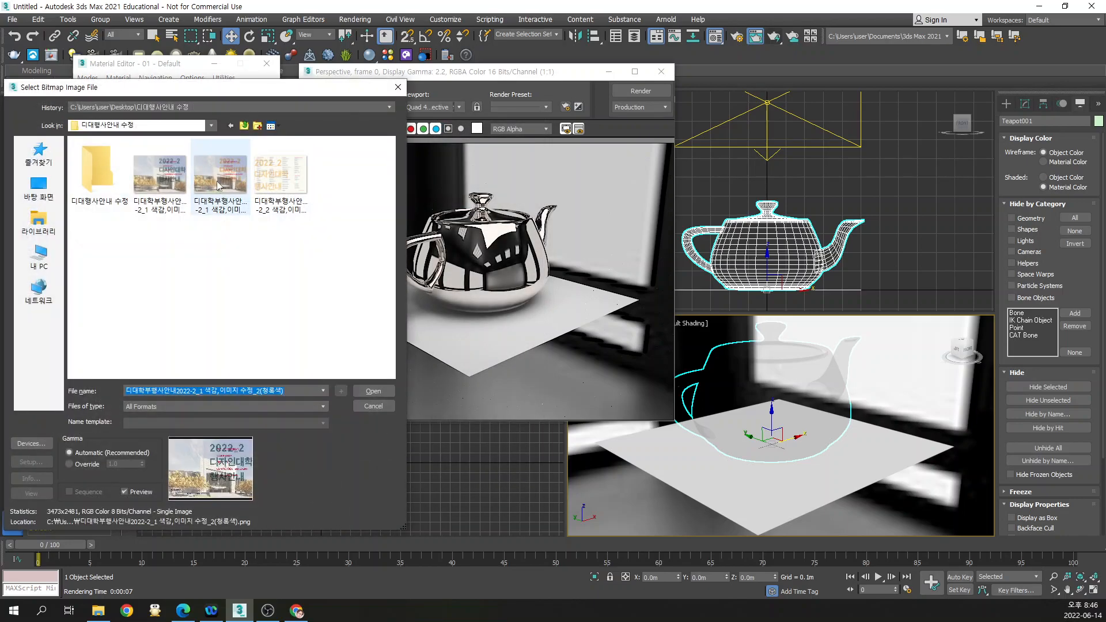
{"action": "double_click", "coordinate": [154, 179]}
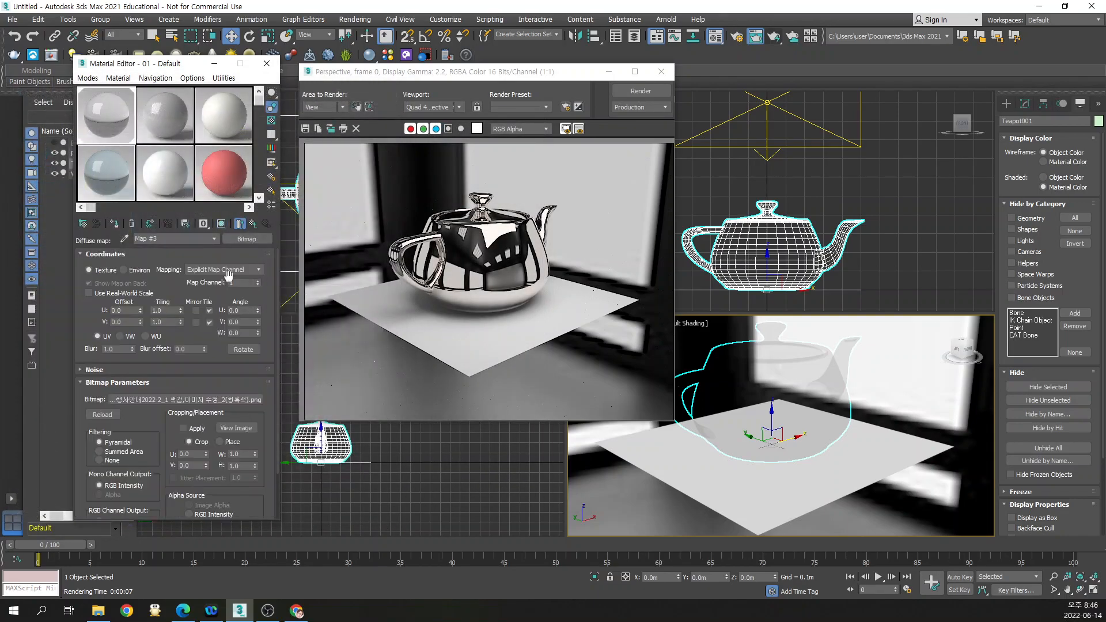
{"action": "left_click", "coordinate": [255, 225]}
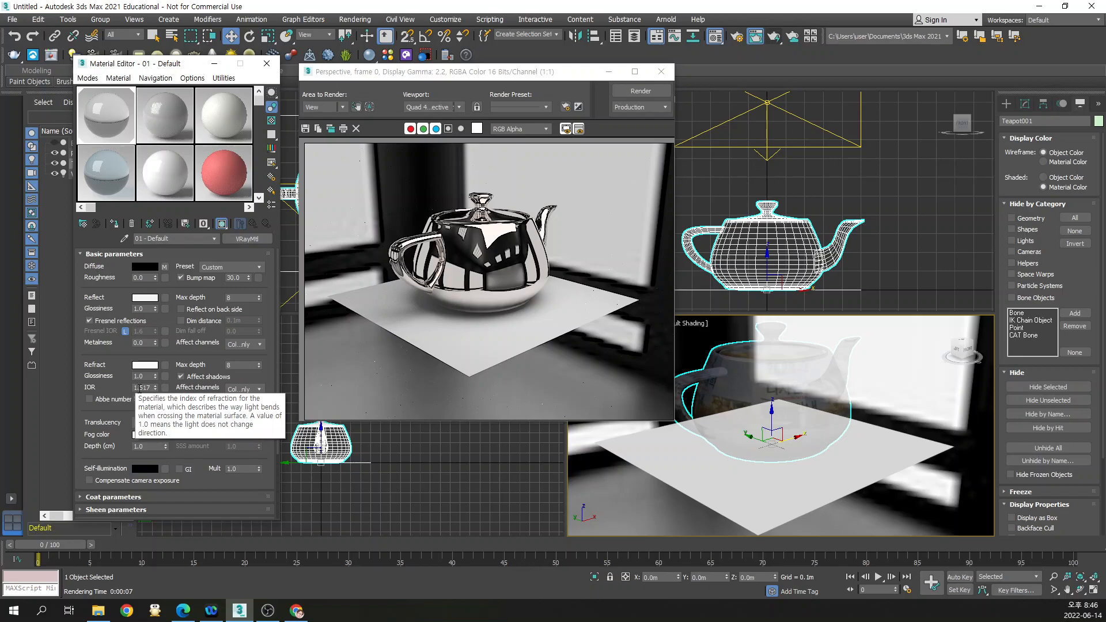
{"action": "left_click", "coordinate": [639, 91]}
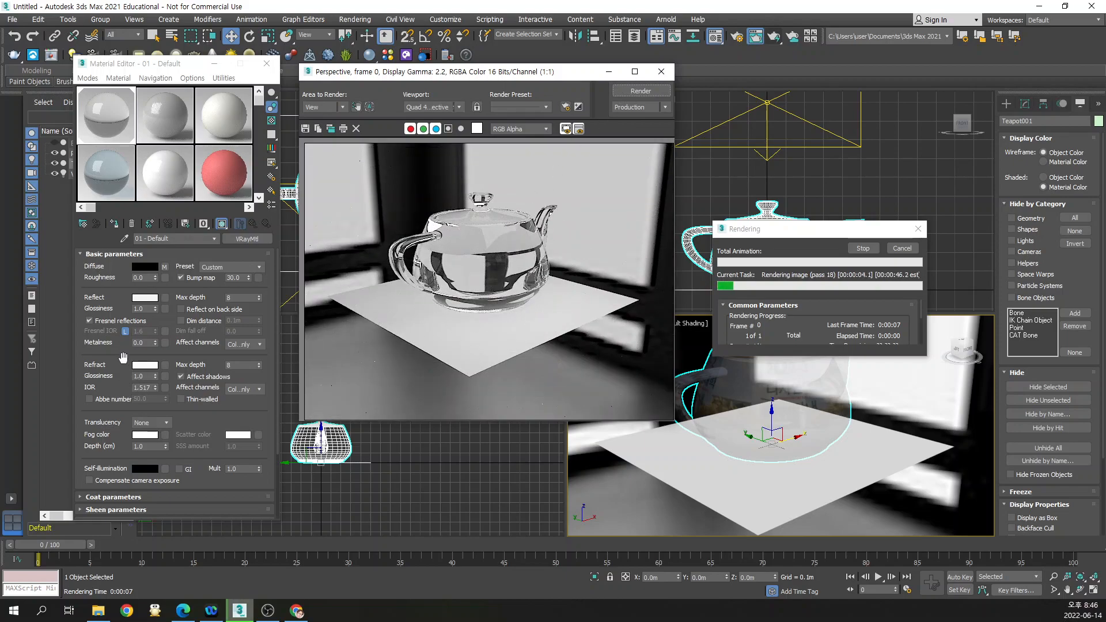
{"action": "left_click", "coordinate": [902, 248]}
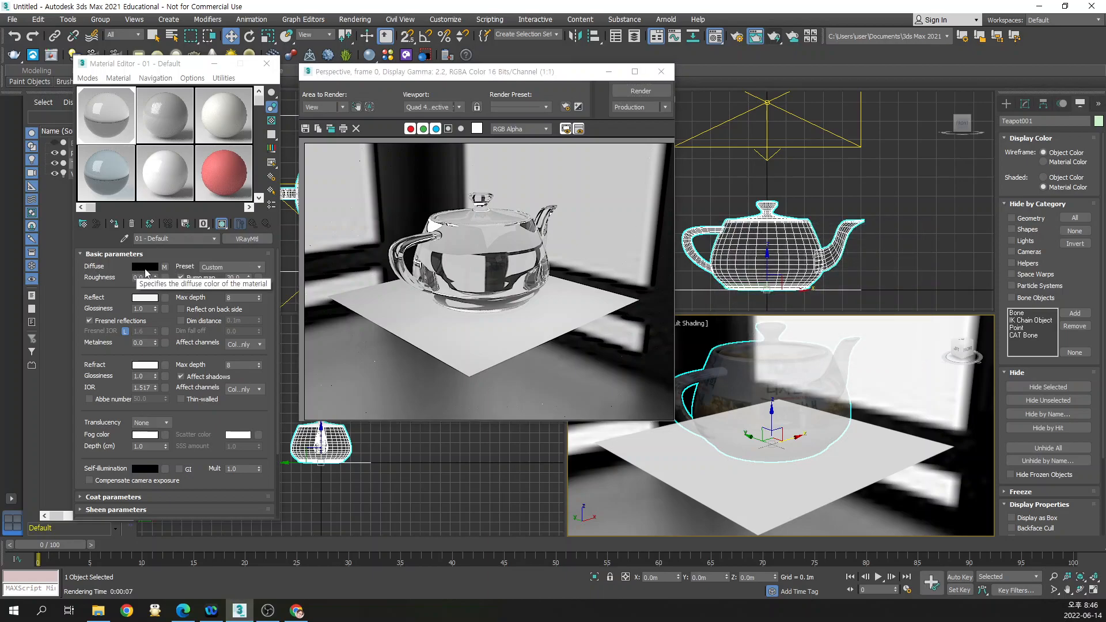
Test-render the teapot with a red diffuse colour (248, 0, 0), and reset the diffuse colour to black
{"action": "left_click", "coordinate": [141, 269]}
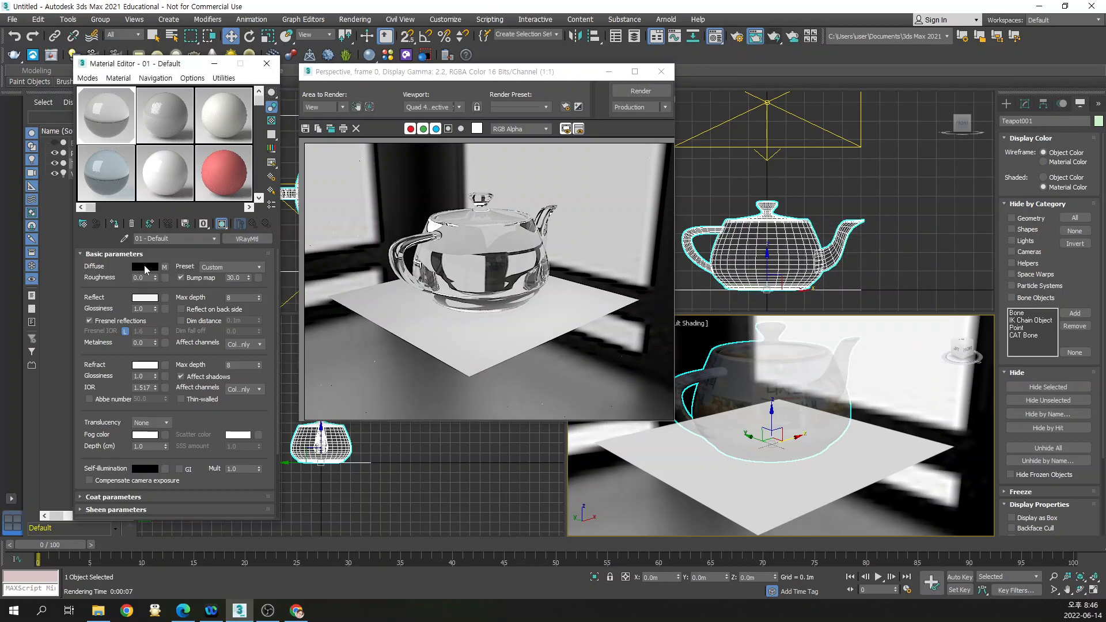
{"action": "left_click", "coordinate": [198, 232]}
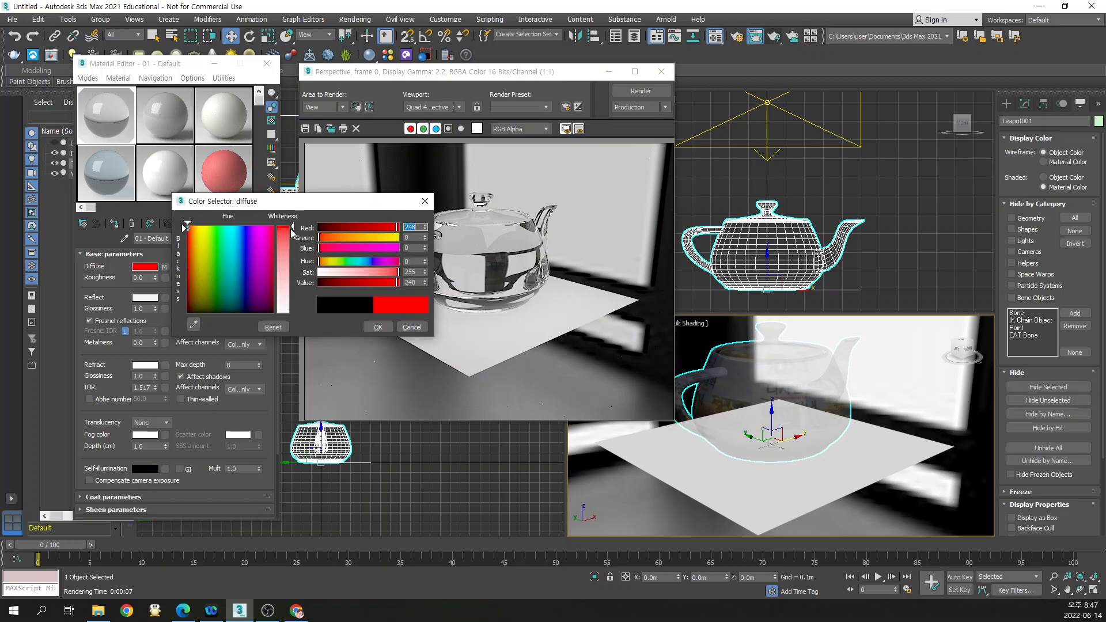
{"action": "left_click", "coordinate": [378, 327]}
{"action": "left_click", "coordinate": [654, 91]}
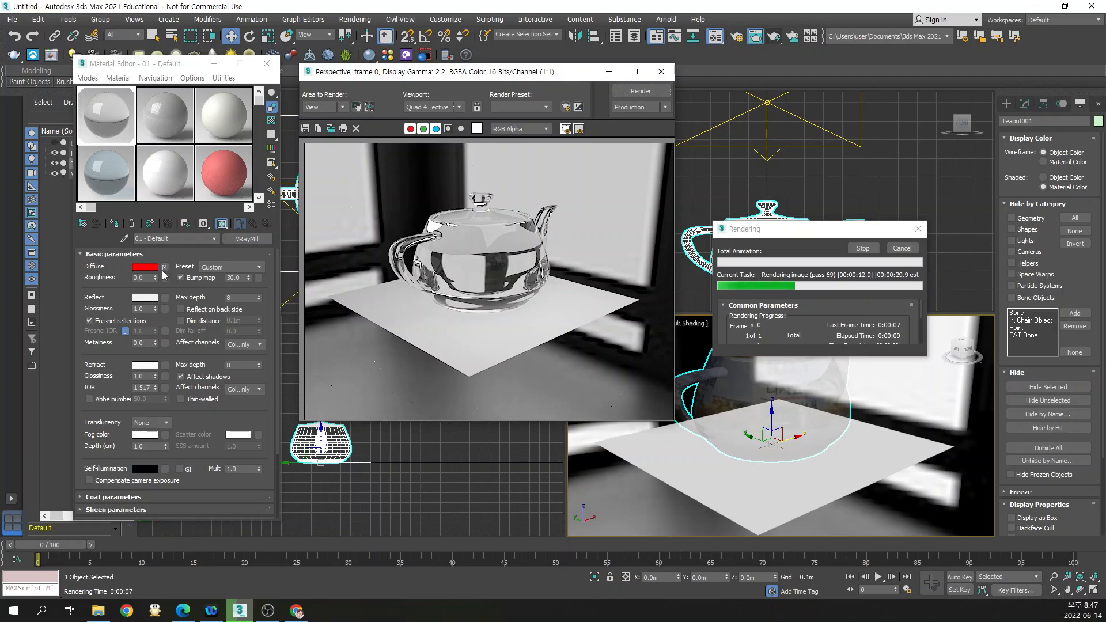
{"action": "left_click", "coordinate": [902, 249]}
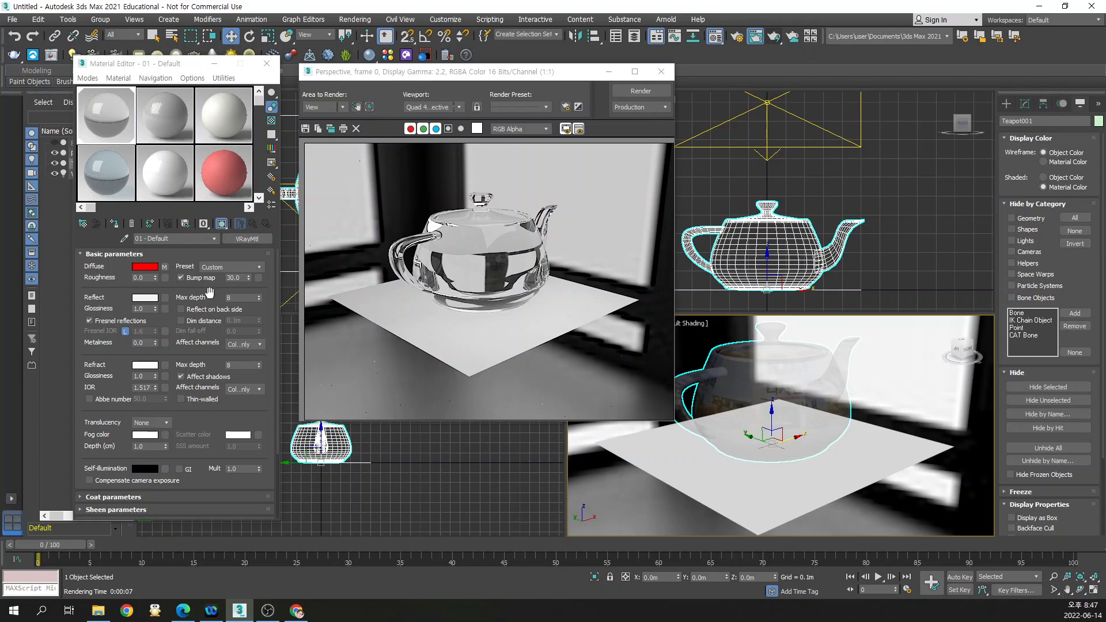
{"action": "left_click", "coordinate": [153, 266]}
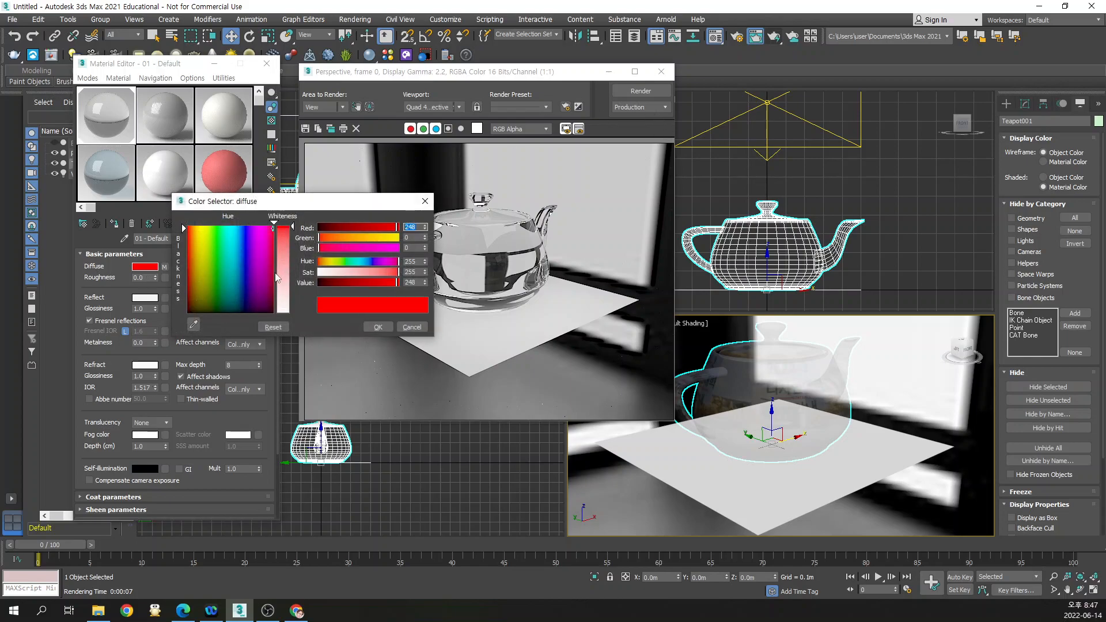
{"action": "left_click_drag", "start_coordinate": [238, 294], "coordinate": [226, 313]}
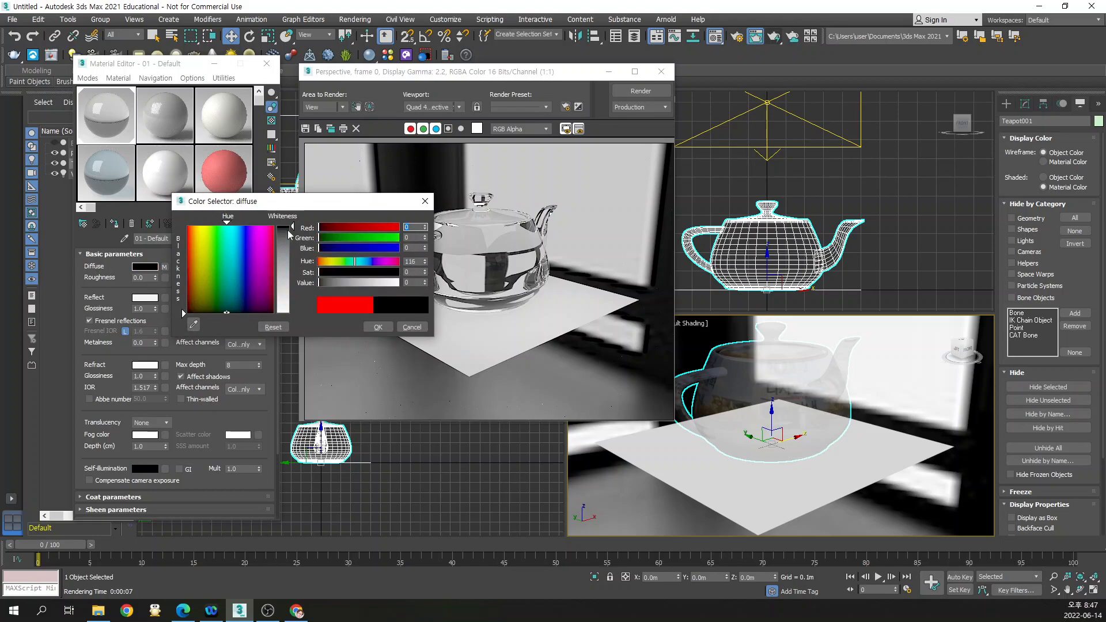
{"action": "left_click", "coordinate": [389, 330]}
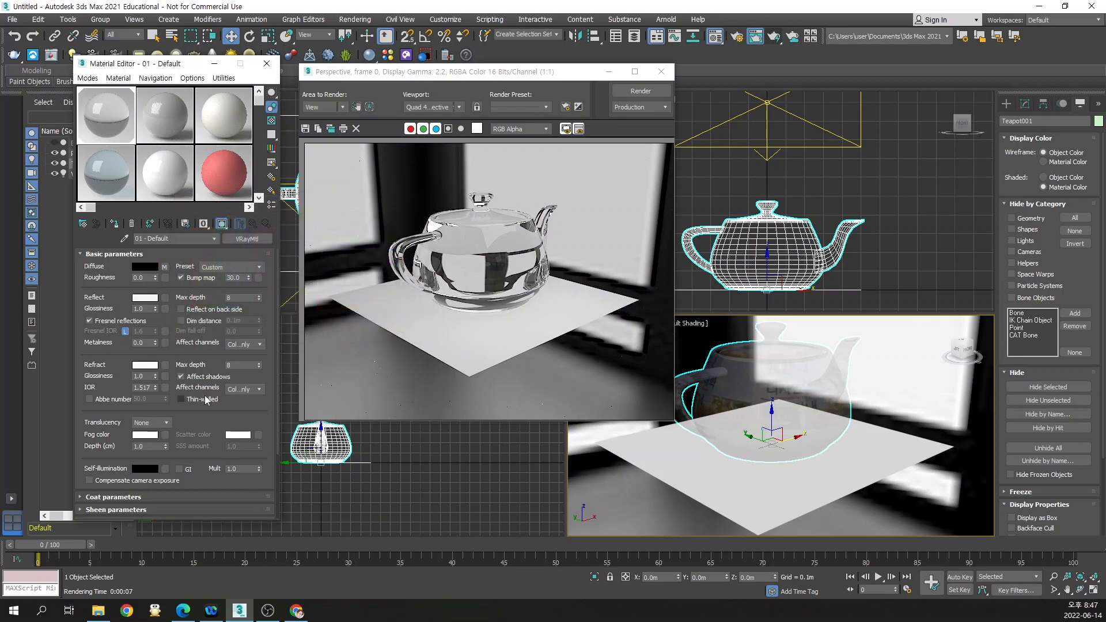
{"action": "scroll", "coordinate": [204, 397], "scroll_direction": "down", "scroll_amount": 2}
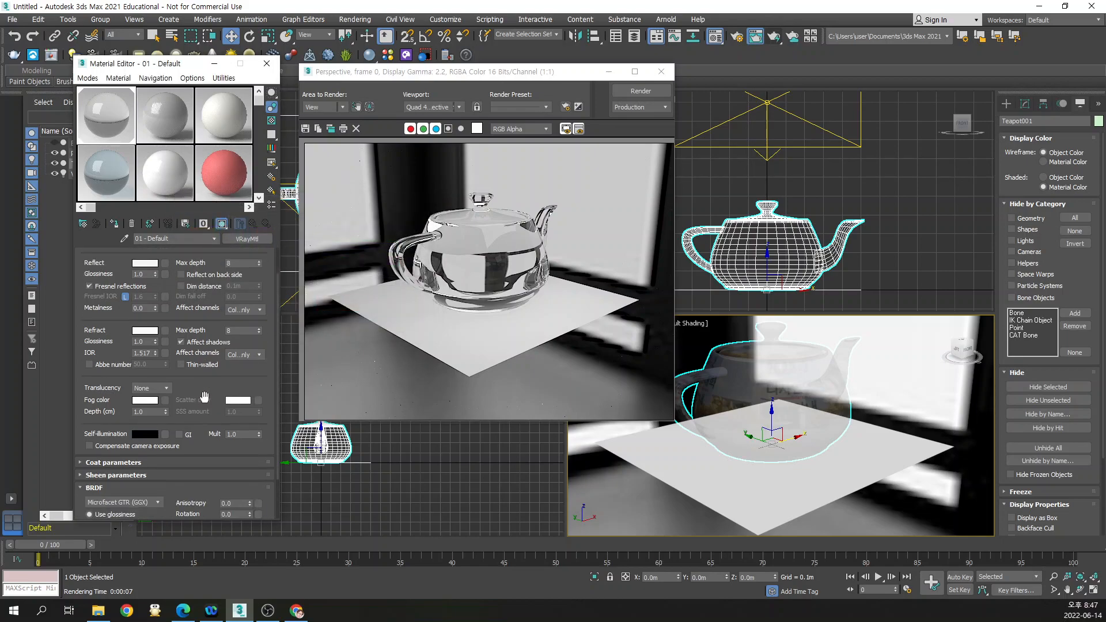
{"action": "scroll", "coordinate": [204, 396], "scroll_direction": "up", "scroll_amount": 2}
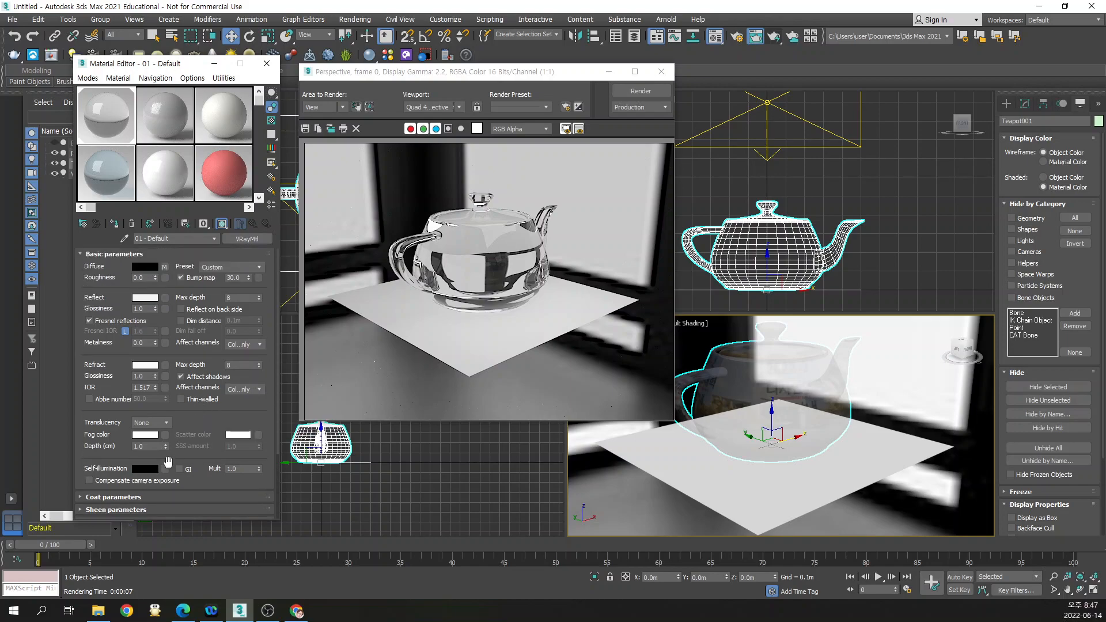
{"action": "left_click", "coordinate": [151, 268]}
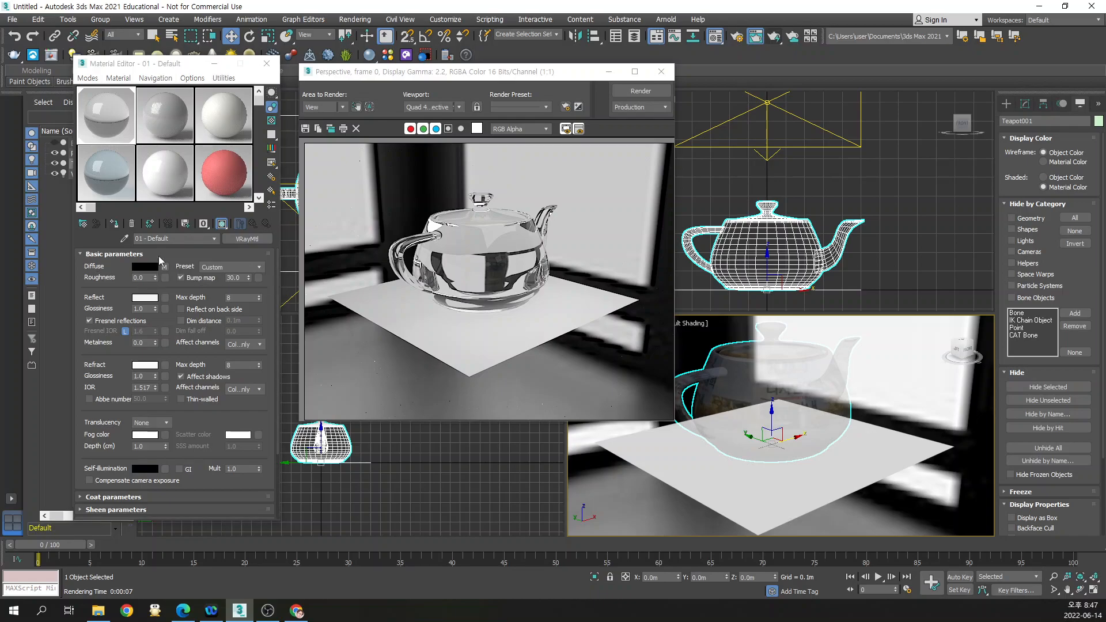
{"action": "left_click", "coordinate": [402, 326]}
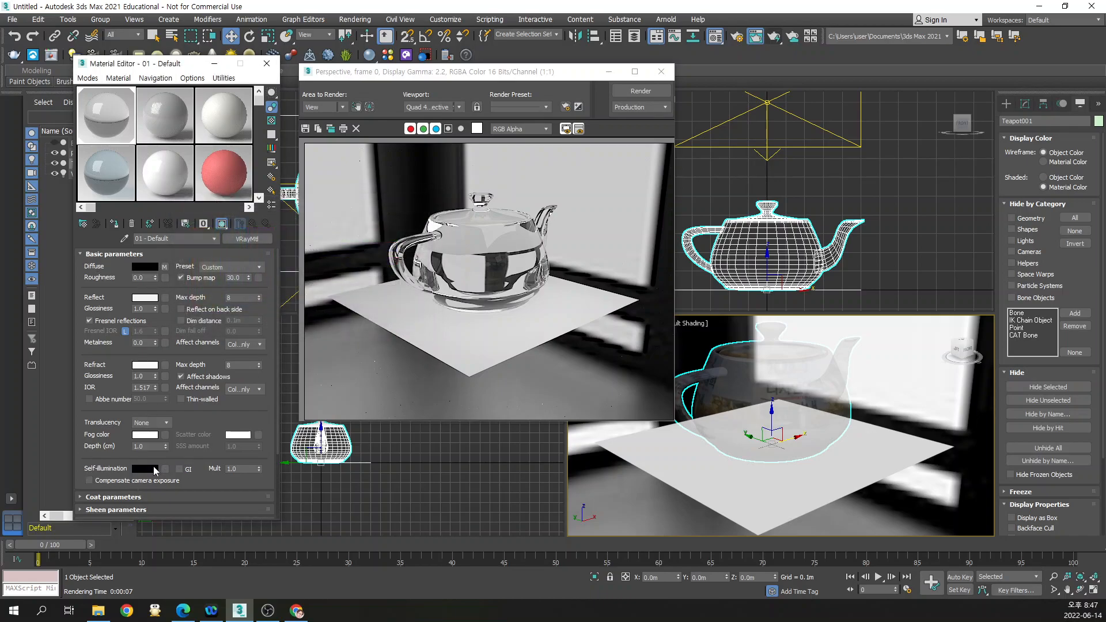
Set the material's self-illumination colour to white (255)
{"action": "left_click", "coordinate": [151, 468]}
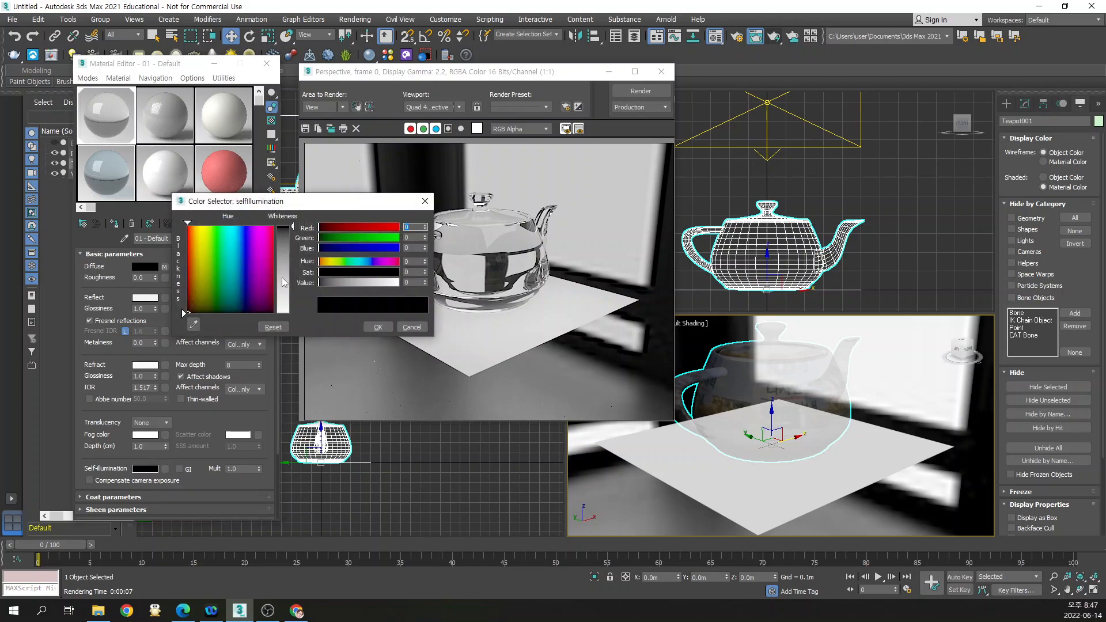
{"action": "left_click_drag", "start_coordinate": [282, 280], "coordinate": [282, 316]}
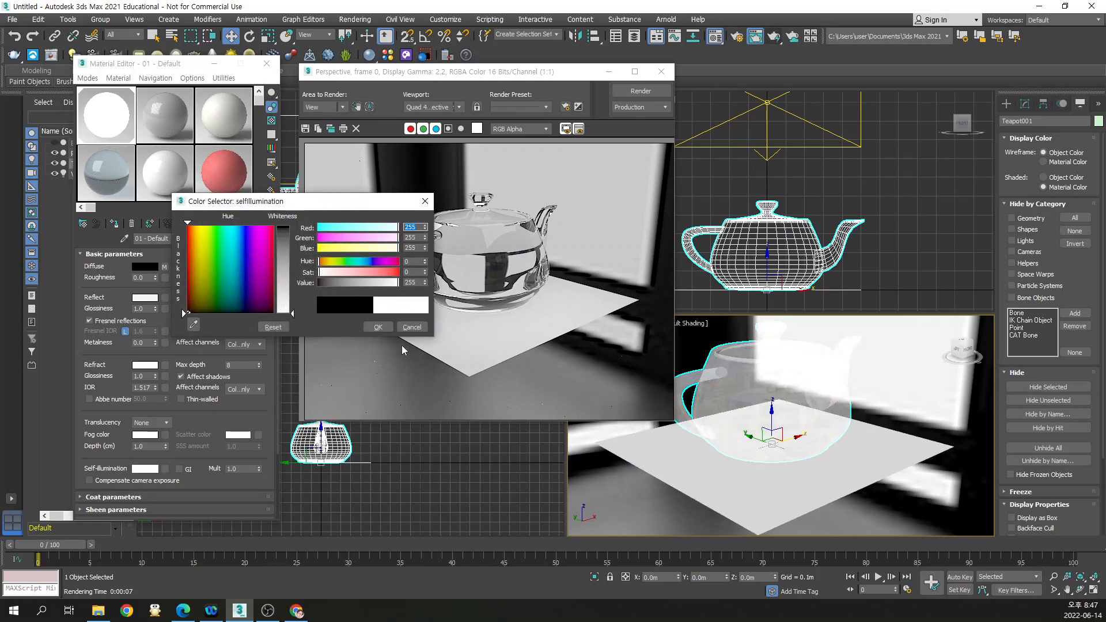
{"action": "left_click", "coordinate": [378, 327]}
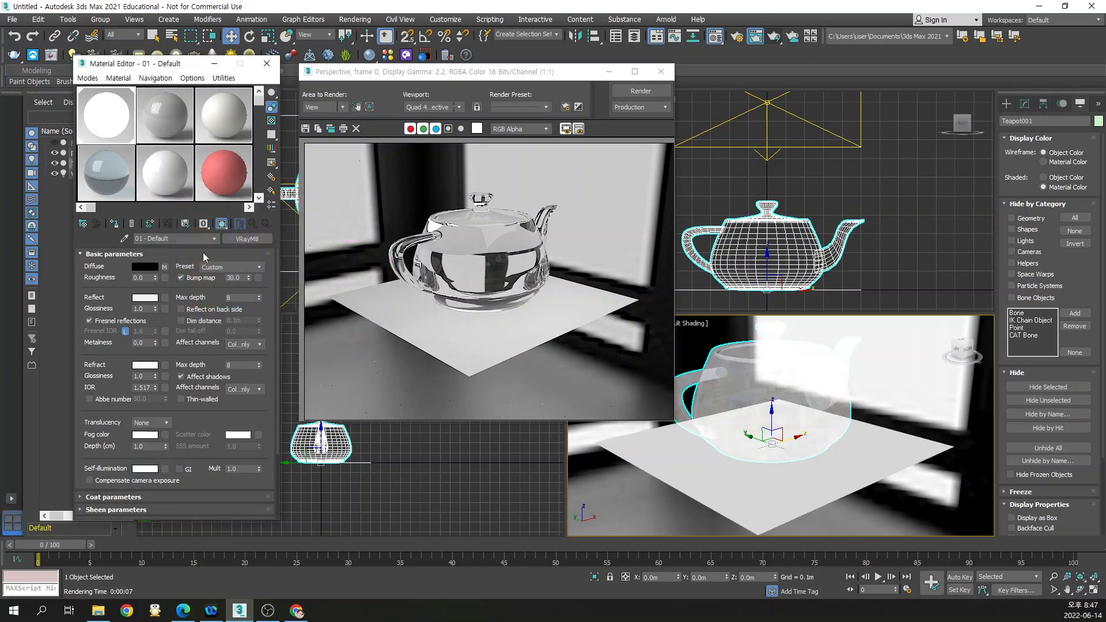
Set the material's refraction colour to black (0) and test-render the perspective view
{"action": "left_click", "coordinate": [145, 365]}
{"action": "left_click_drag", "start_coordinate": [283, 258], "coordinate": [284, 227]}
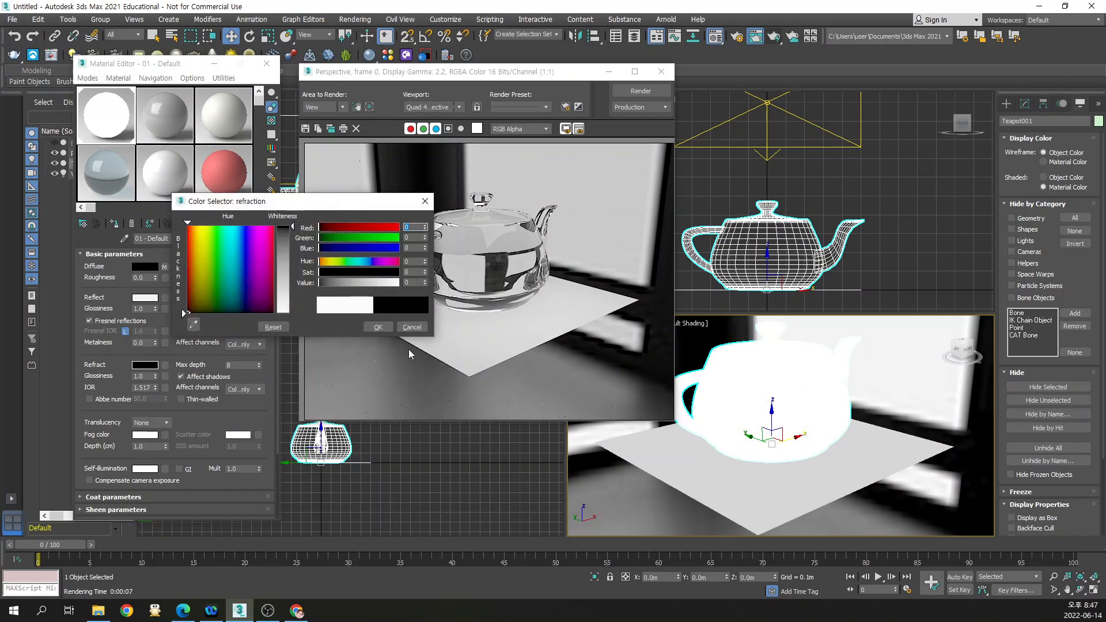
{"action": "left_click", "coordinate": [378, 326]}
{"action": "left_click", "coordinate": [774, 37]}
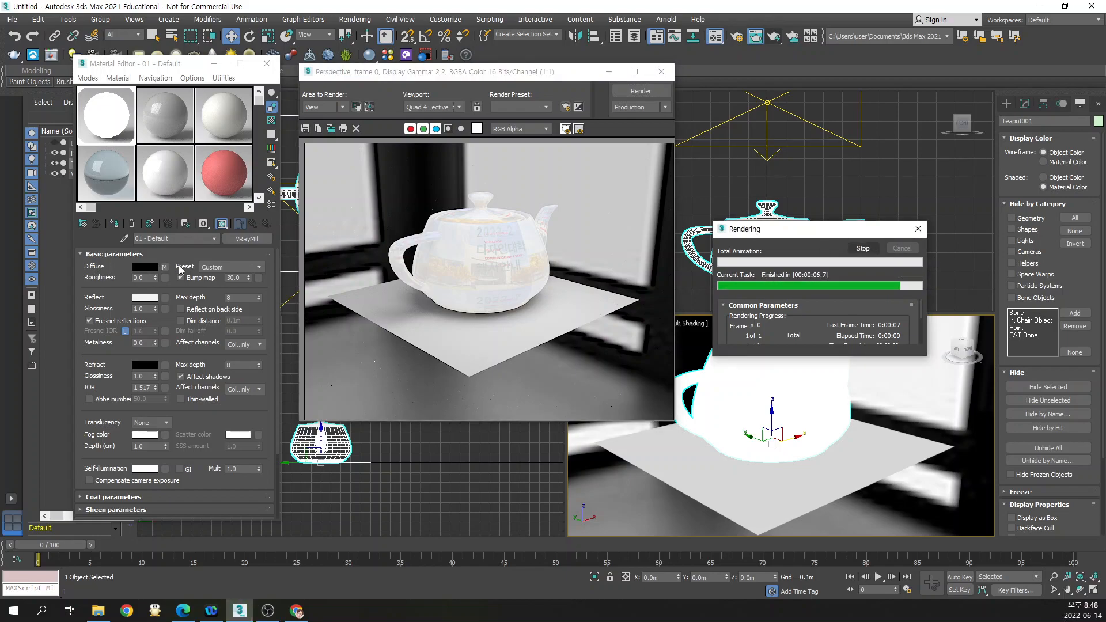
Clear the poster bitmap from the Diffuse slot and test-render the self-illuminated teapot
{"action": "right_click", "coordinate": [164, 267]}
{"action": "left_click", "coordinate": [206, 296]}
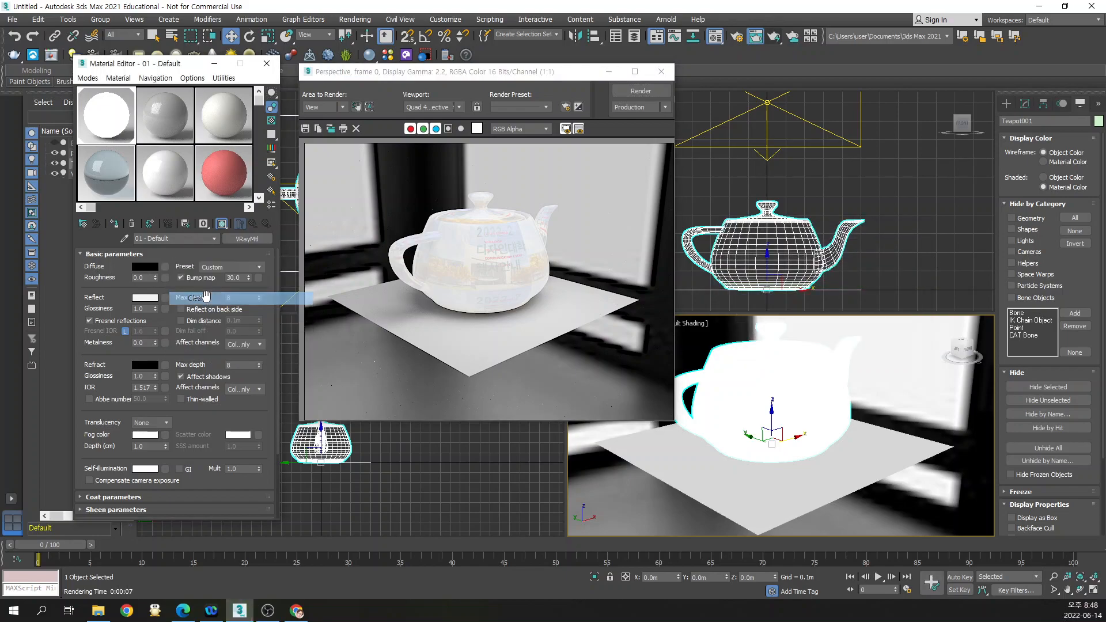
{"action": "left_click", "coordinate": [647, 94]}
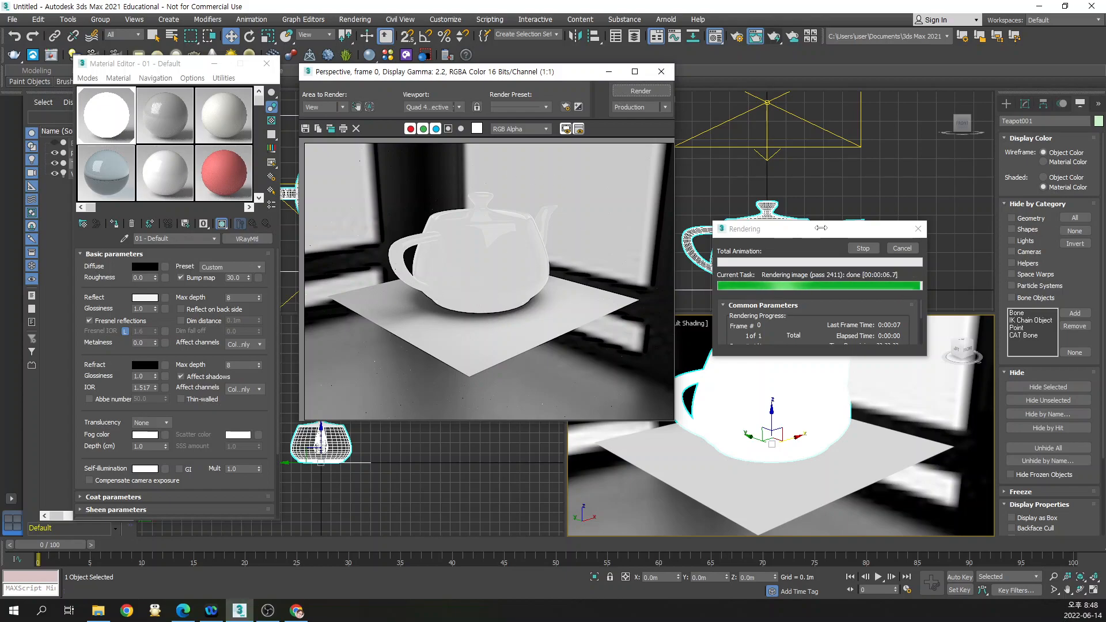
{"action": "left_click", "coordinate": [910, 249]}
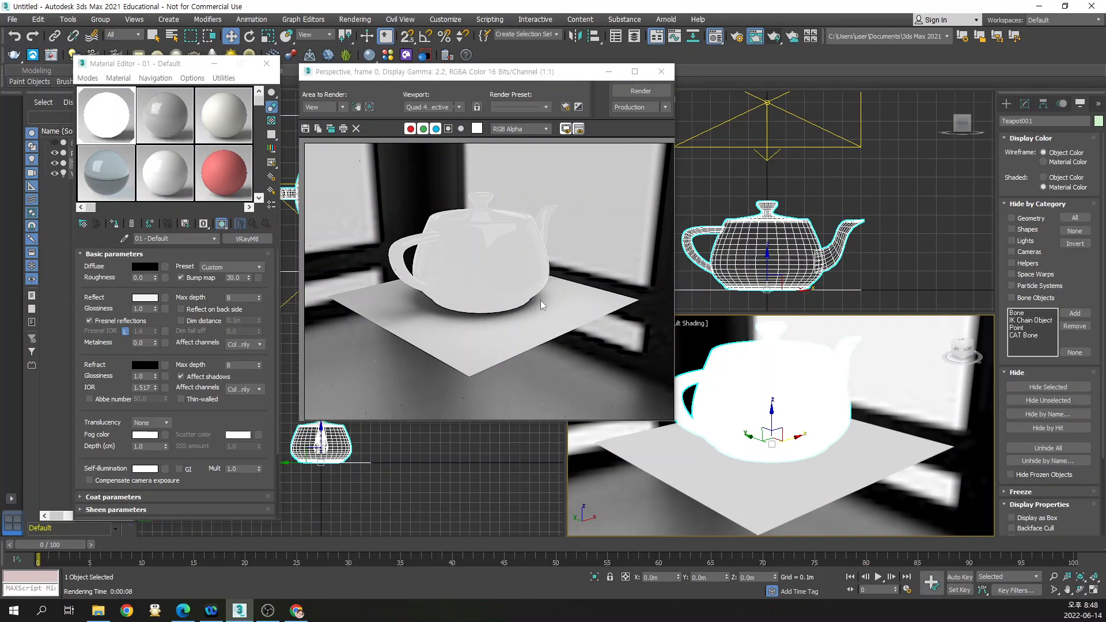
Select the ground plane under the teapot and set its length and width to 3 m
{"action": "left_click", "coordinate": [647, 518]}
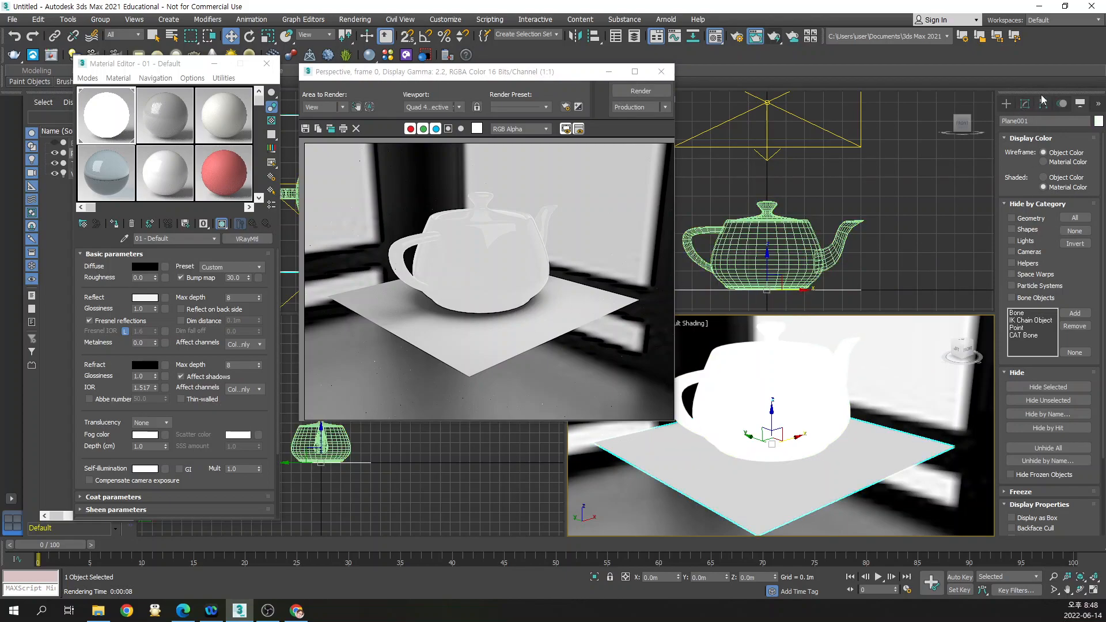
{"action": "left_click", "coordinate": [1025, 104]}
{"action": "double_click", "coordinate": [1073, 271]}
{"action": "type", "text": "3"}
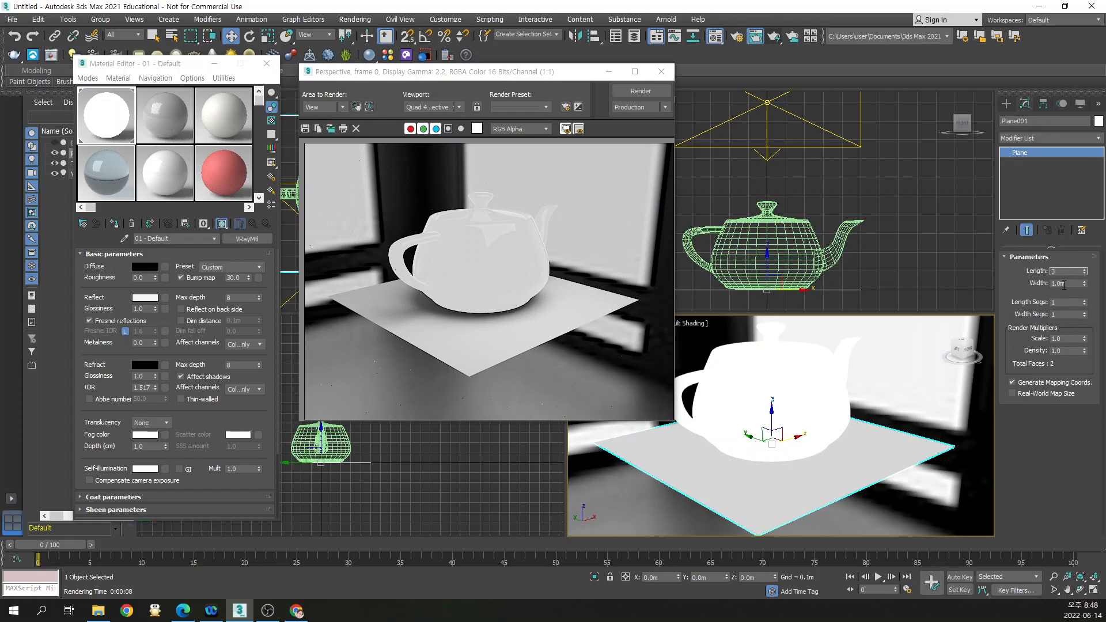
{"action": "key", "text": "Tab"}
{"action": "type", "text": "3"}
{"action": "key", "text": "Return"}
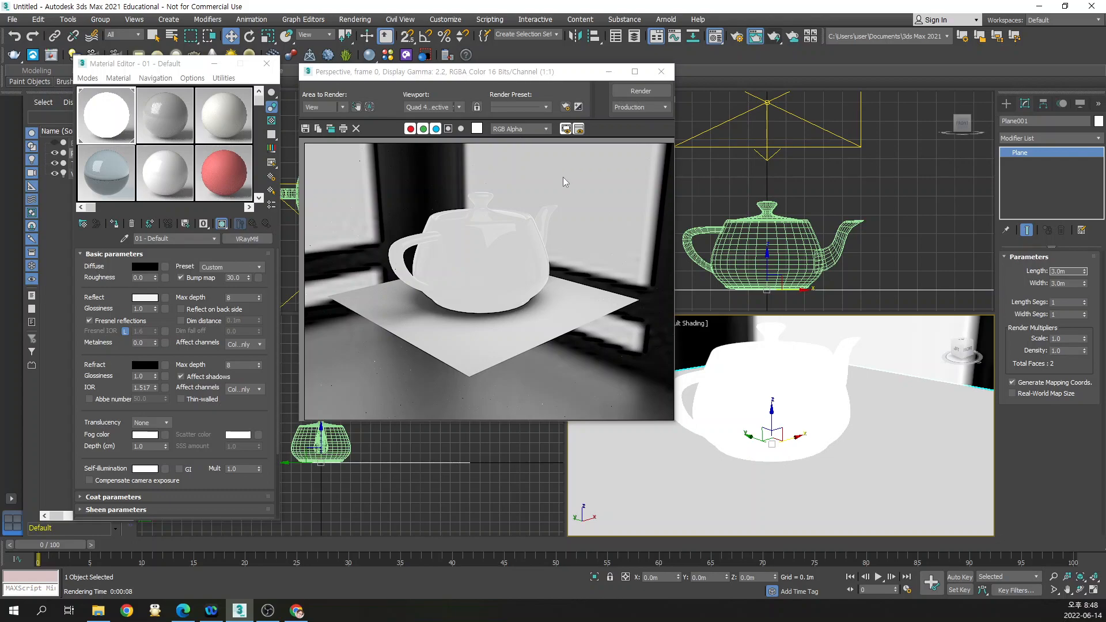
Turn off the environment map for the background and test-render the perspective view
{"action": "left_click", "coordinate": [355, 19]}
{"action": "mouse_move", "coordinate": [447, 236]}
{"action": "left_click", "coordinate": [420, 166]}
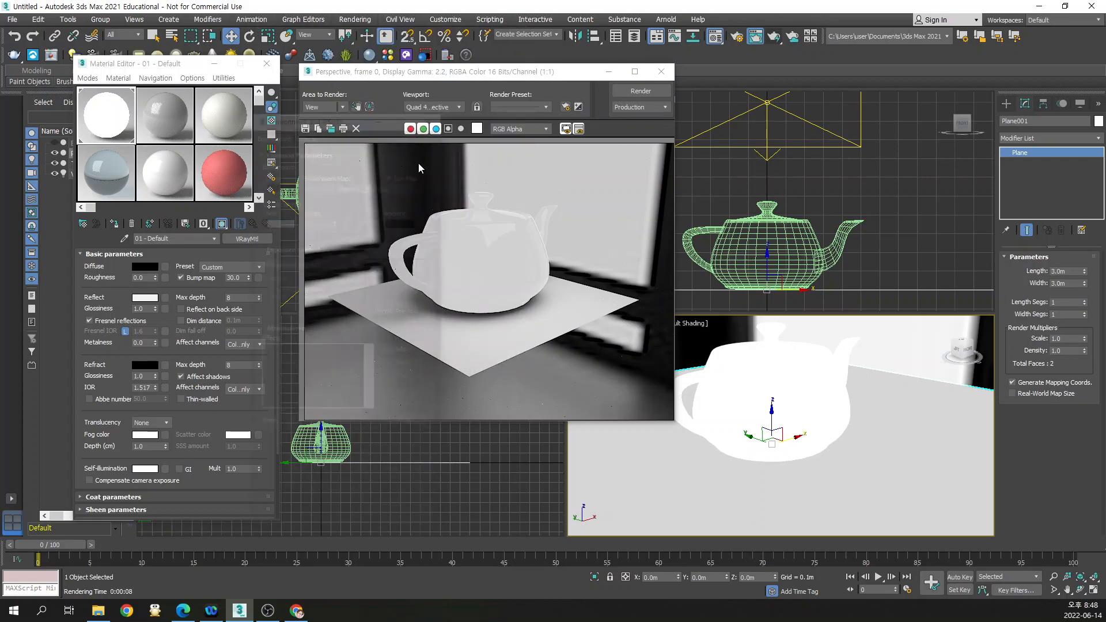
{"action": "left_click", "coordinate": [391, 172]}
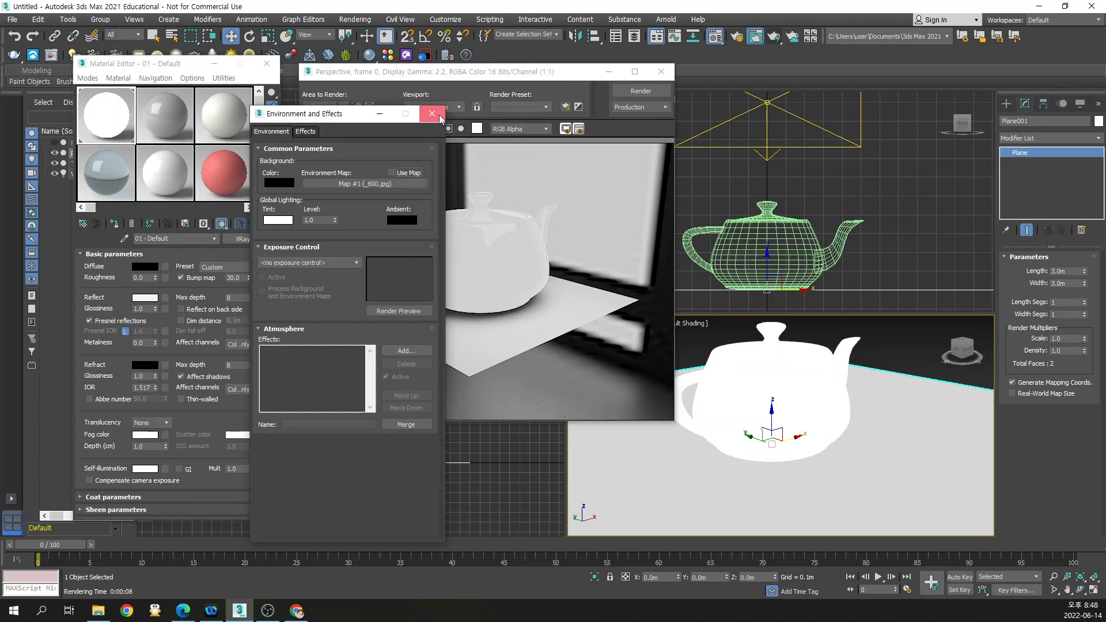
{"action": "left_click", "coordinate": [432, 114]}
{"action": "left_click", "coordinate": [642, 93]}
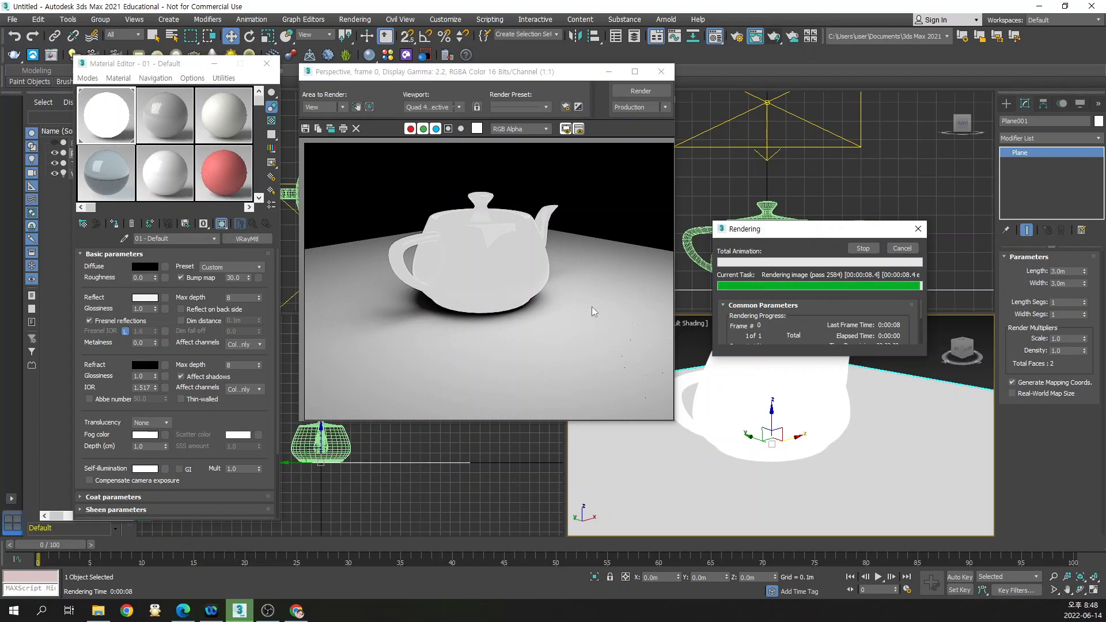
{"action": "left_click", "coordinate": [893, 248]}
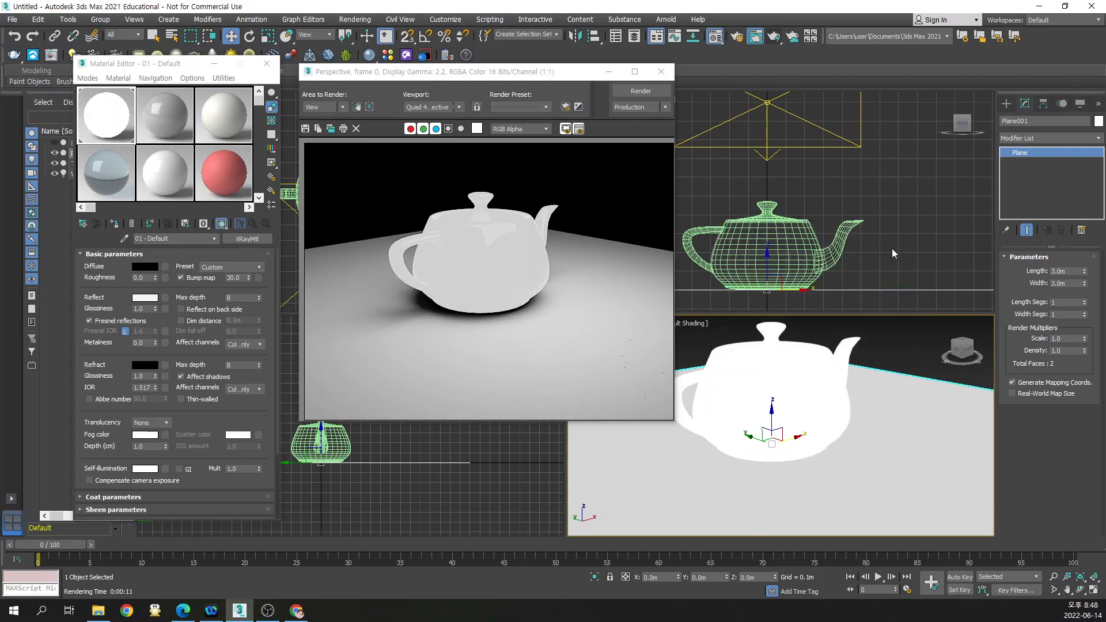
Change the ground plane's object colour to the dark grey custom colour
{"action": "left_click", "coordinate": [1098, 121]}
{"action": "left_click", "coordinate": [462, 332]}
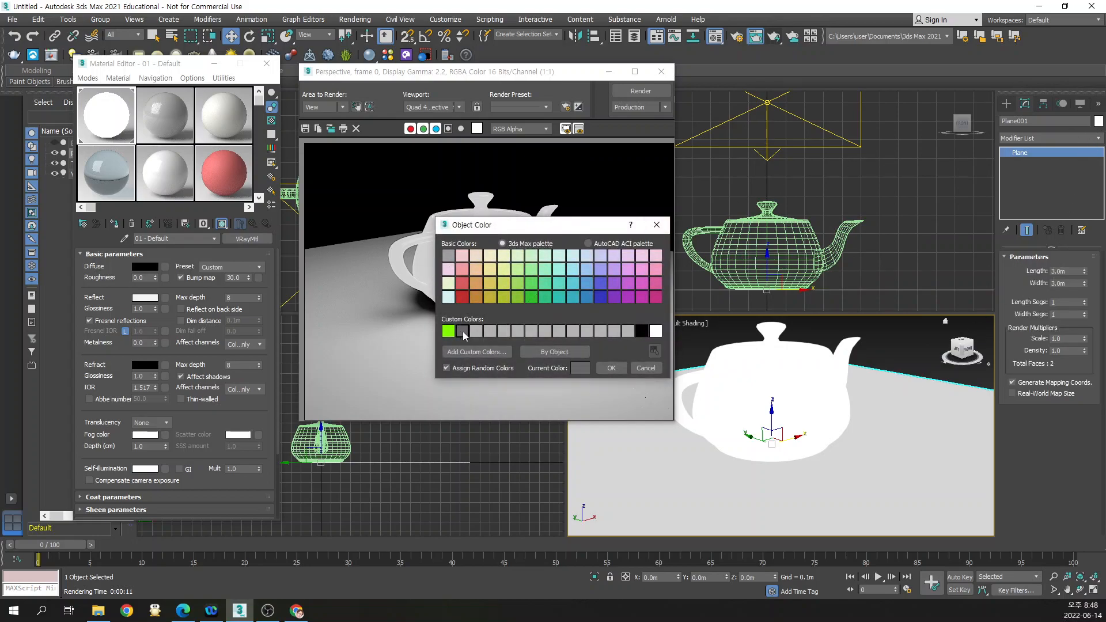
{"action": "left_click", "coordinate": [618, 369]}
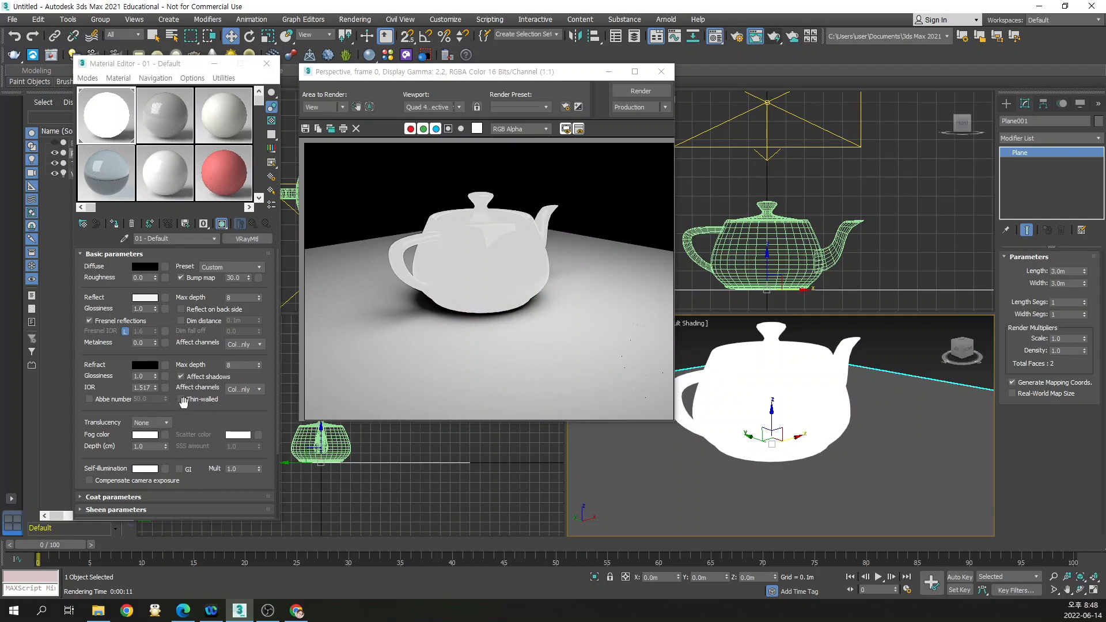
Enable GI for the material's self-illumination and test-render the perspective view
{"action": "left_click", "coordinate": [179, 469]}
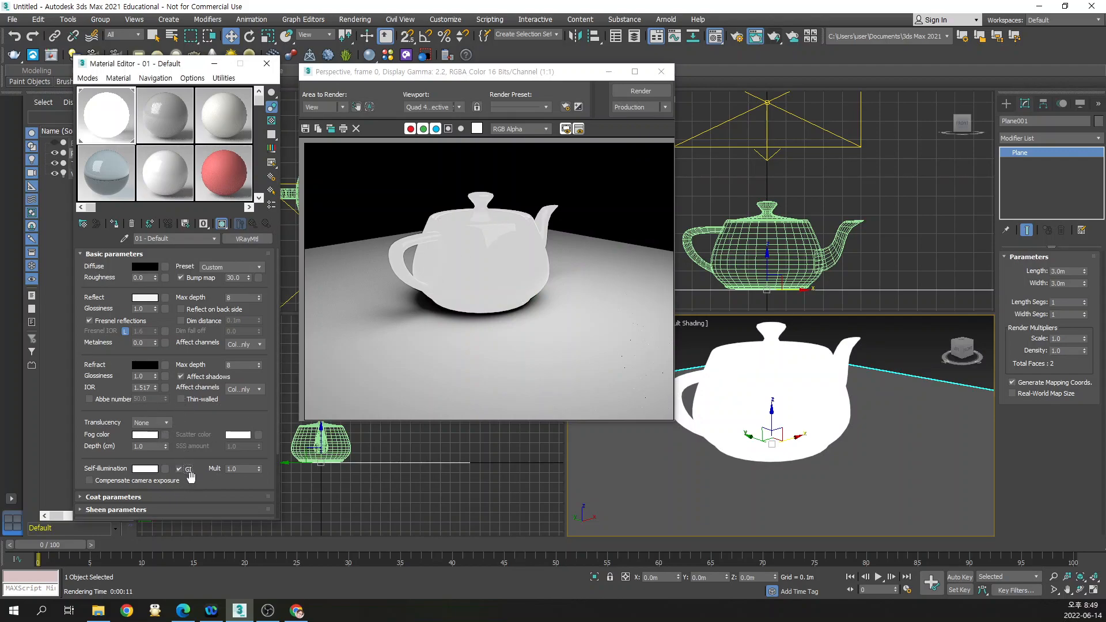
{"action": "scroll", "coordinate": [183, 468], "scroll_direction": "down", "scroll_amount": 3}
{"action": "left_click", "coordinate": [640, 91]}
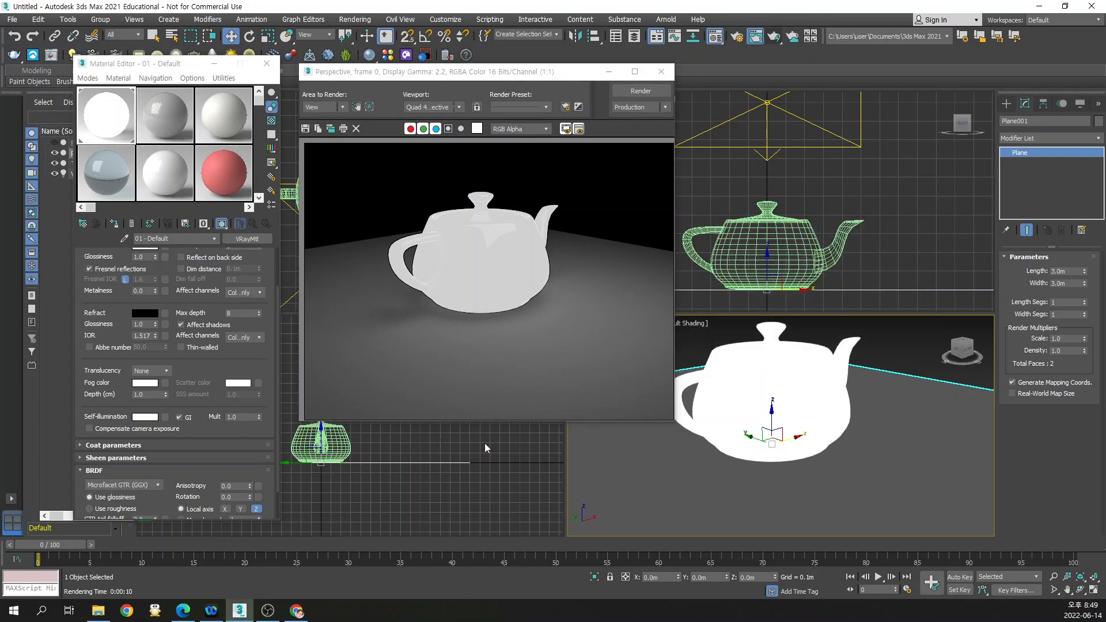
Set the self-illumination multiplier to 5 and test-render the glowing teapot
{"action": "left_click", "coordinate": [242, 416]}
{"action": "type", "text": "5"}
{"action": "key", "text": "Return"}
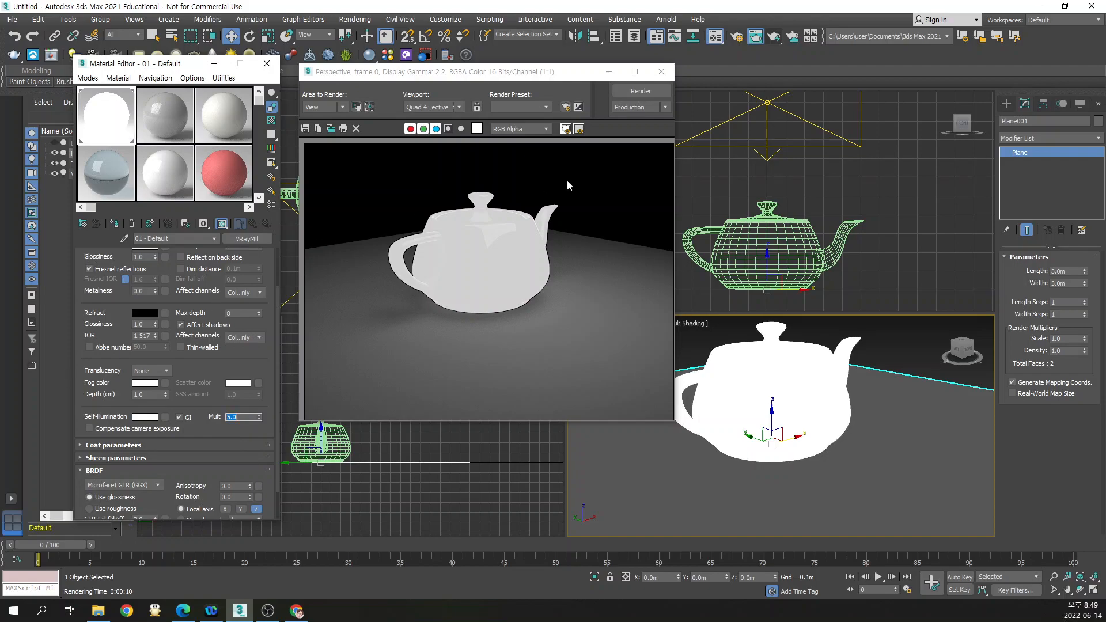
{"action": "left_click", "coordinate": [641, 91]}
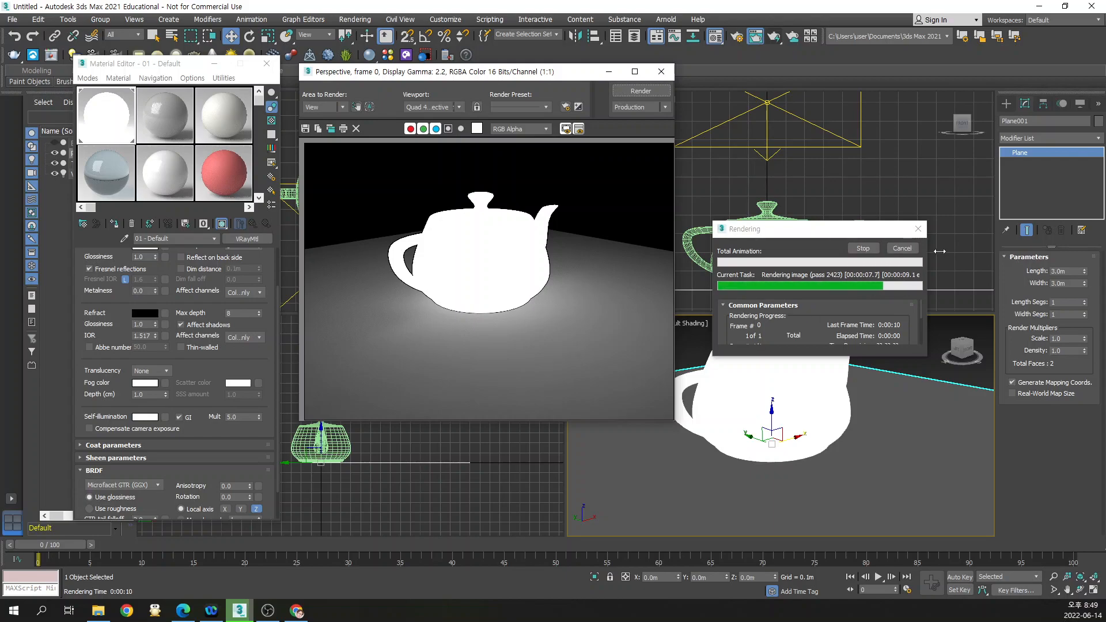
Raise the self-illumination multiplier to 15, test-render the teapot, and close the rendered frame
{"action": "left_click", "coordinate": [240, 416]}
{"action": "type", "text": "15"}
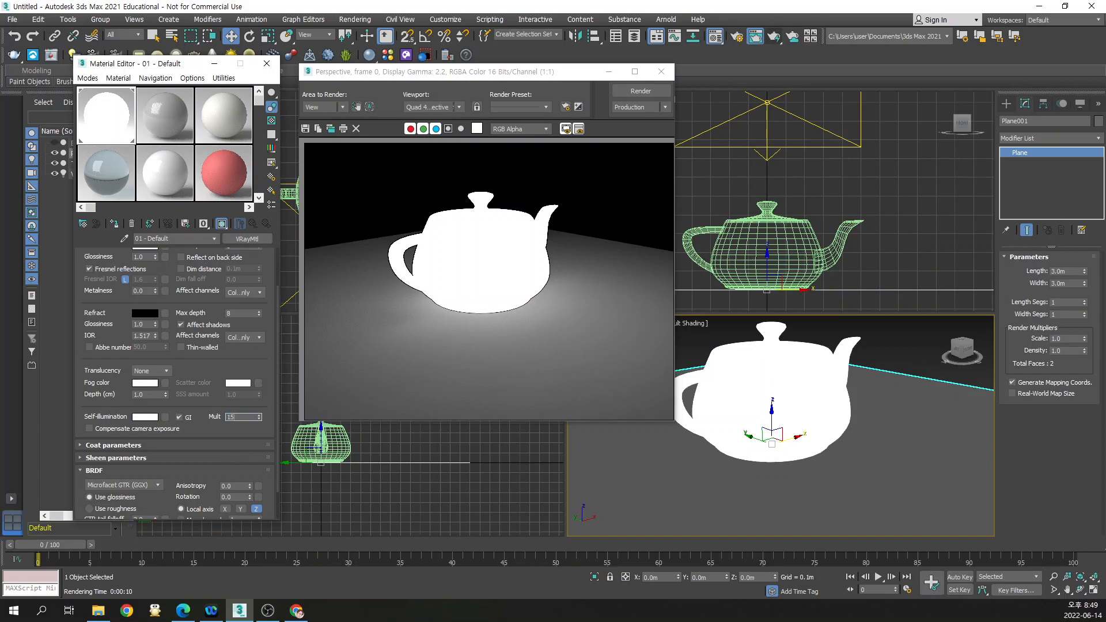
{"action": "left_click", "coordinate": [644, 93]}
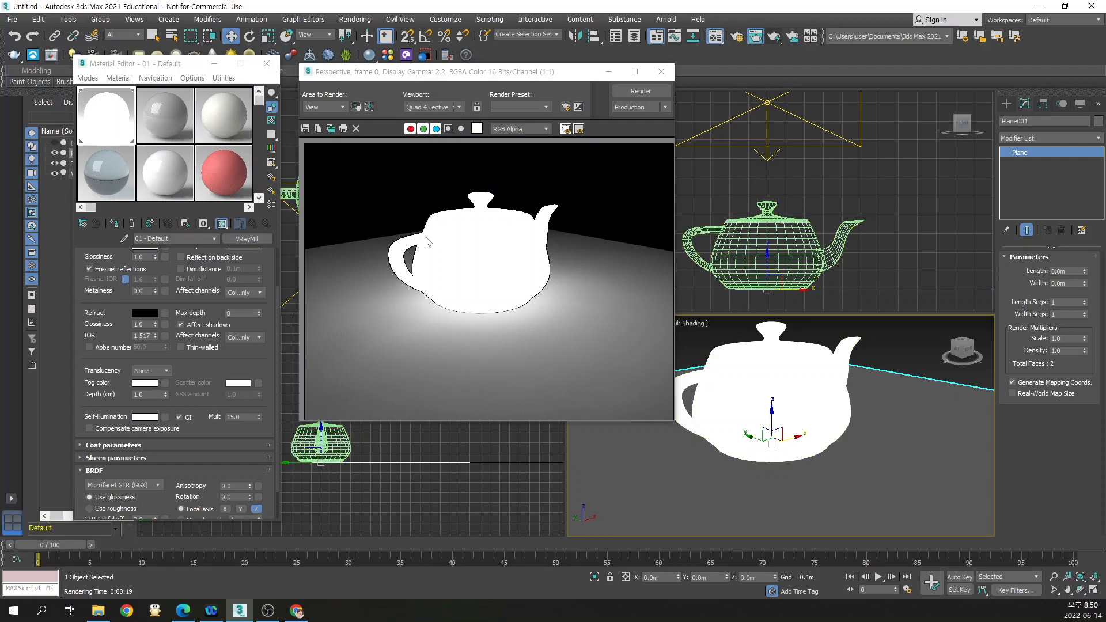
{"action": "left_click", "coordinate": [663, 71]}
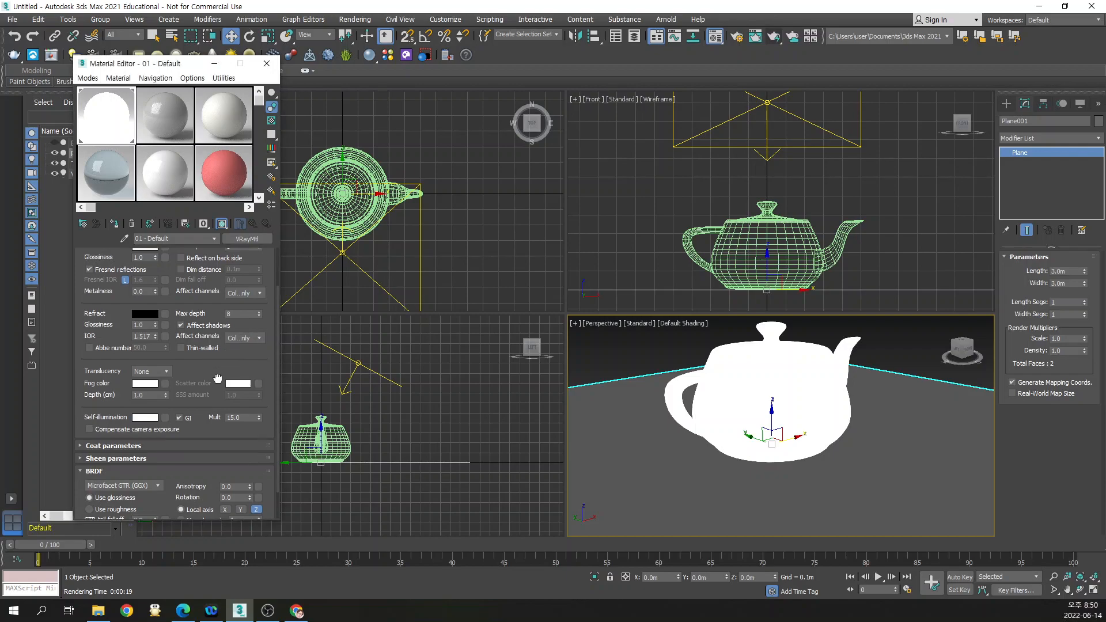
Try the Ceramic preset on the teapot material, and switch the material to the Chrome preset
{"action": "left_click_drag", "start_coordinate": [222, 387], "coordinate": [224, 439]}
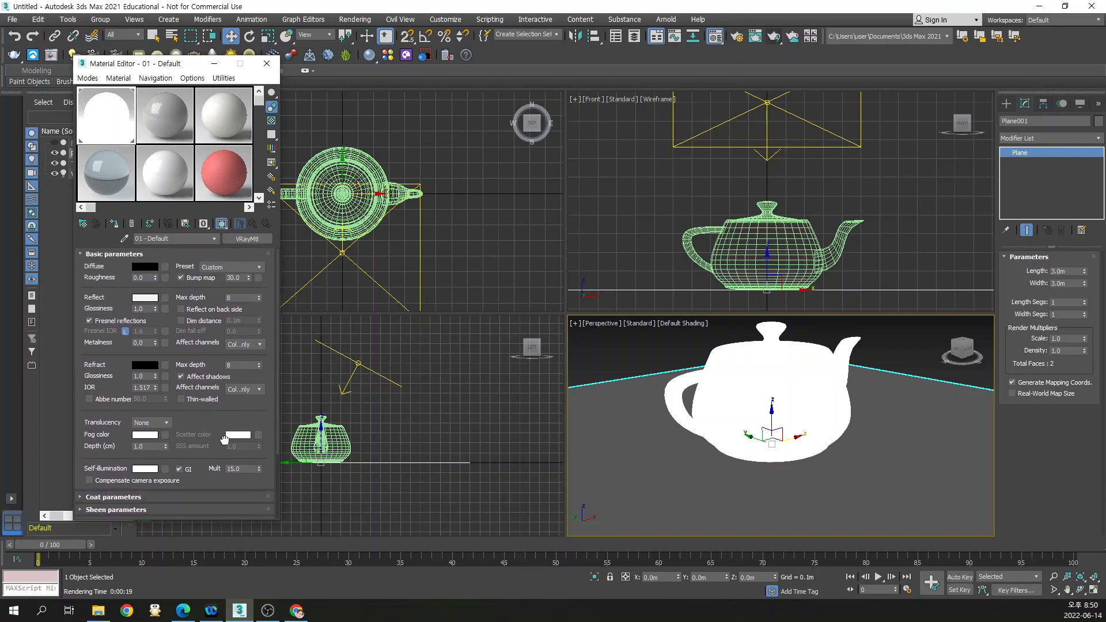
{"action": "left_click", "coordinate": [224, 268]}
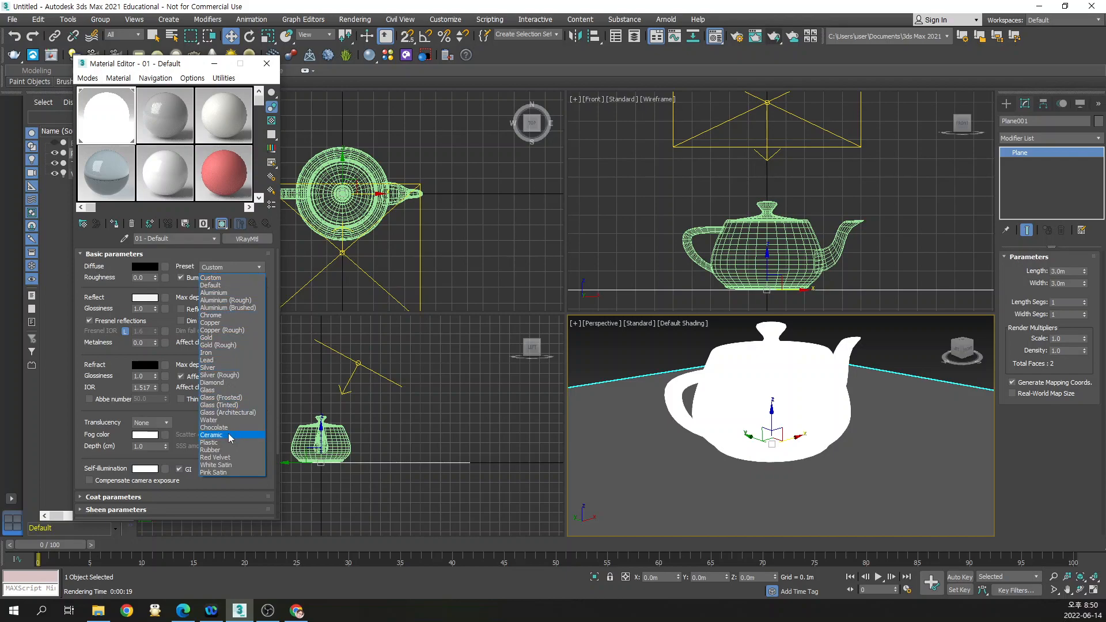
{"action": "left_click", "coordinate": [229, 435]}
{"action": "left_click", "coordinate": [233, 266]}
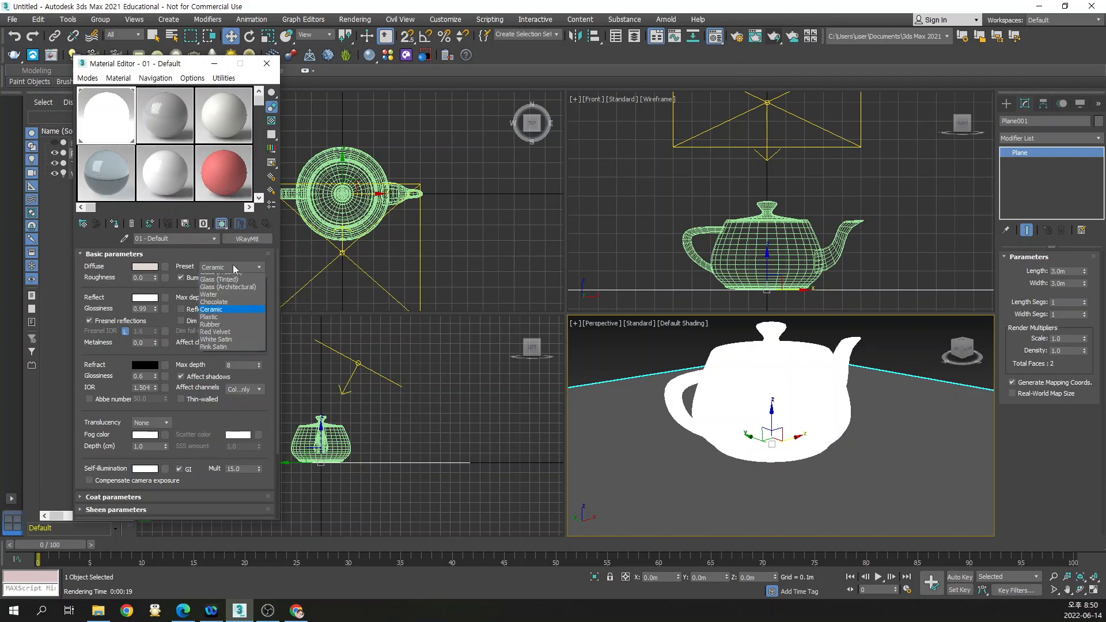
{"action": "left_click", "coordinate": [230, 316]}
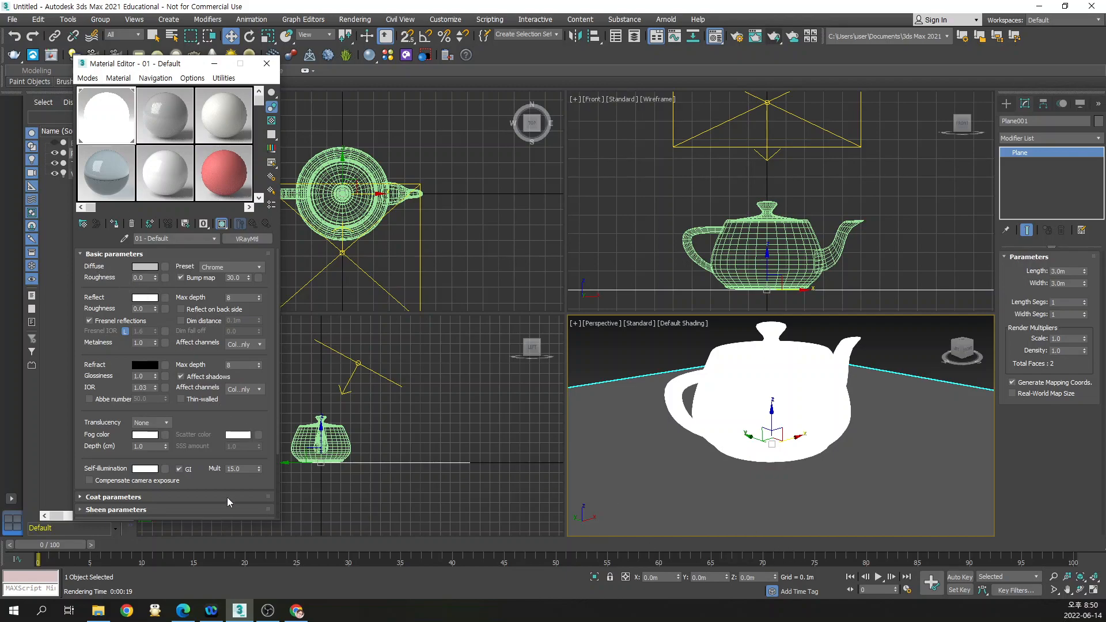
{"action": "scroll", "coordinate": [226, 497], "scroll_direction": "down", "scroll_amount": 2}
{"action": "scroll", "coordinate": [232, 398], "scroll_direction": "up", "scroll_amount": 2}
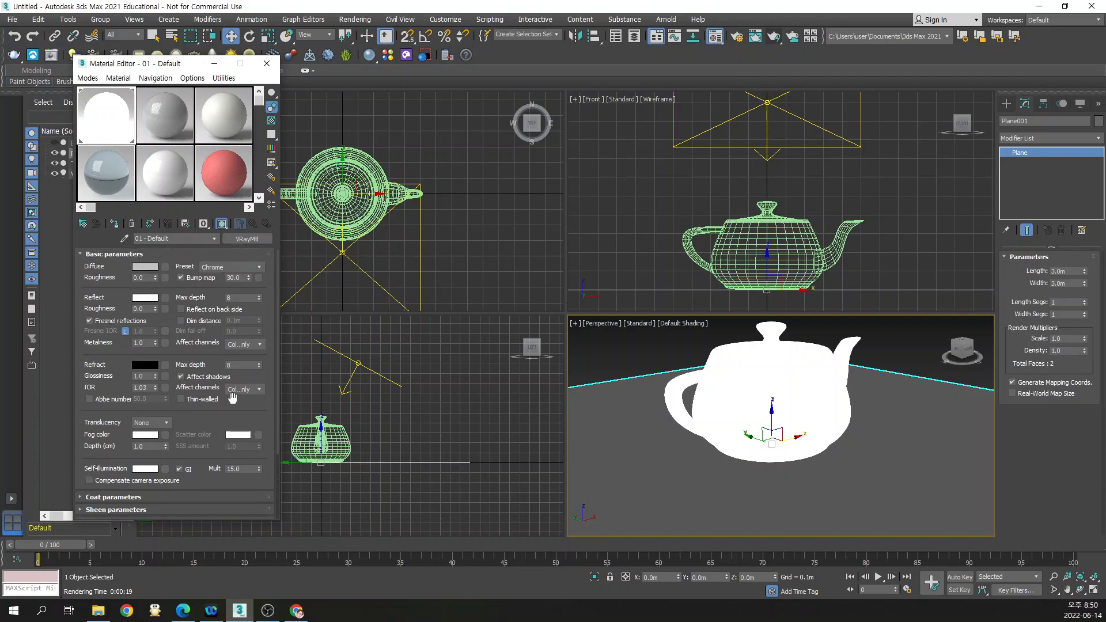